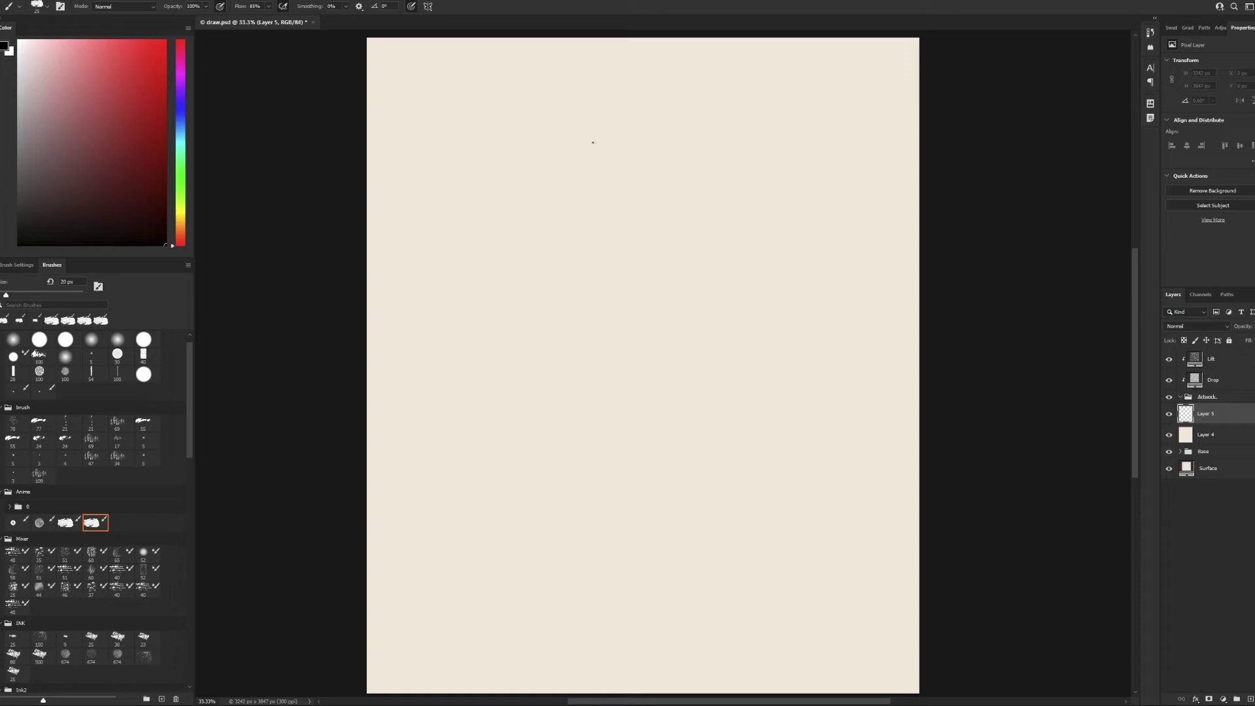
- Ink the first face marks of the girl's profile near the page top
key("bracketright")
key("bracketright")
key("bracketright")
key("bracketright")
mouse_move(644, 181)
left_mouse_down()
mouse_move(636, 189)
mouse_move(629, 168)
mouse_move(652, 181)
mouse_move(659, 161)
mouse_move(654, 197)
mouse_move(618, 235)
mouse_move(590, 220)
mouse_move(580, 240)
mouse_move(579, 152)
mouse_move(681, 125)
left_mouse_up()
key("bracketleft")
key("bracketleft")
- Paint thick black bangs above the eye, extended left with small strokes
key("bracketright")
key("bracketright")
key("bracketleft")
mouse_move(678, 172)
left_mouse_down()
mouse_move(692, 129)
mouse_move(687, 150)
mouse_move(672, 105)
mouse_move(684, 104)
mouse_move(598, 150)
mouse_move(564, 152)
left_mouse_up()
key("bracketleft")
key("bracketright")
key("bracketright")
key("bracketright")
key("bracketleft")
key("bracketleft")
key("bracketleft")
left_click_drag(681, 106, 668, 119)
mouse_move(592, 157)
left_mouse_down()
mouse_move(551, 155)
mouse_move(592, 263)
mouse_move(579, 216)
left_mouse_up()
key("bracketleft")
key("bracketleft")
key("bracketleft")
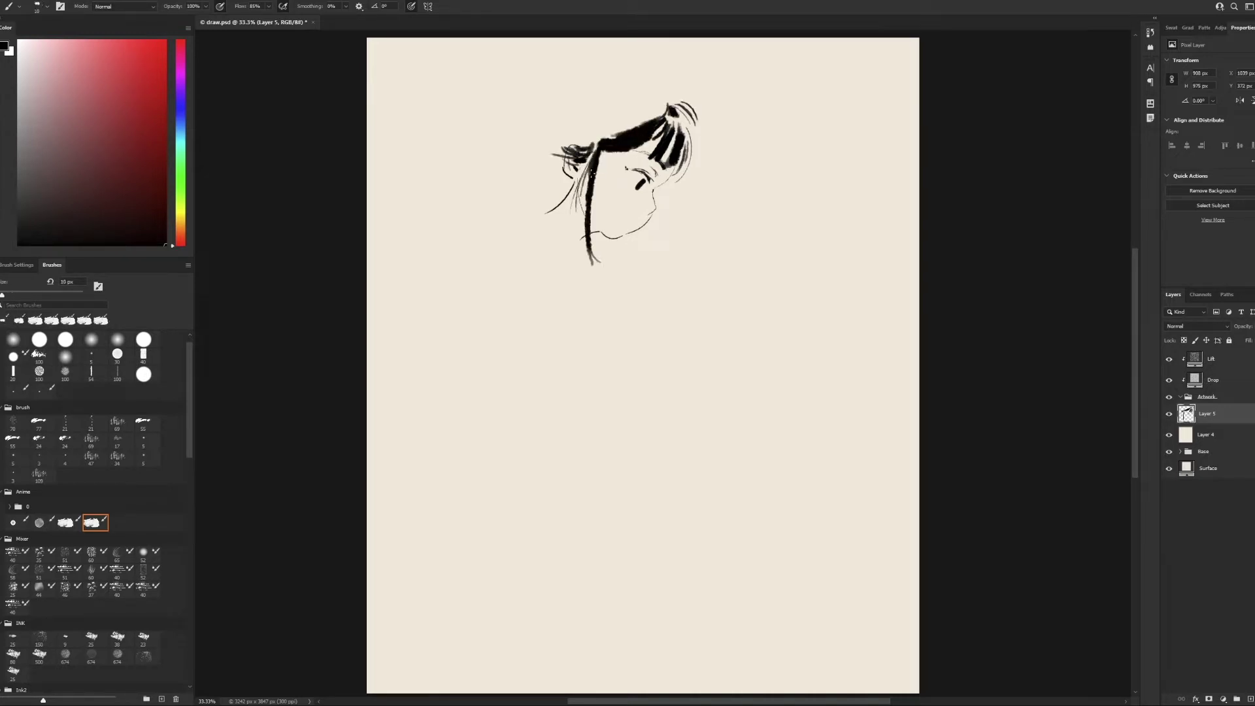
- Draw the jaw line and thick dark hair on the left of the head
left_click_drag(599, 165, 598, 208)
left_click_drag(644, 228, 620, 274)
key("bracketright")
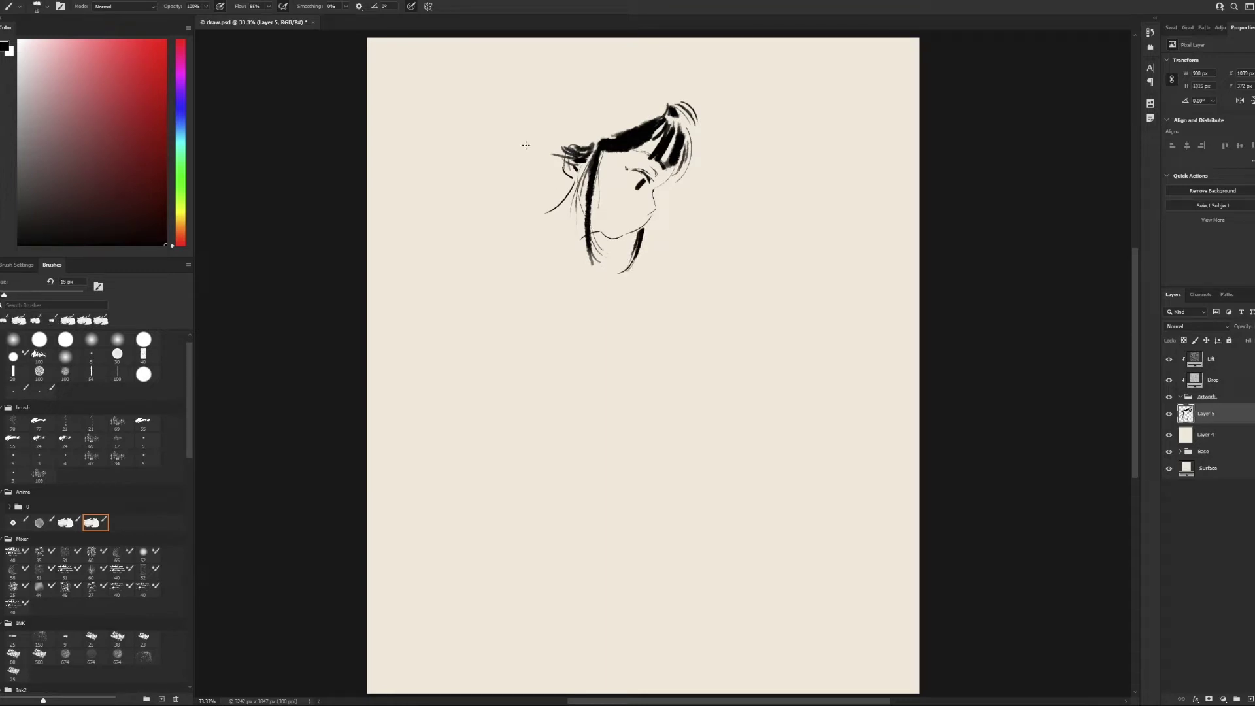
key("bracketright")
key("bracketright")
mouse_move(561, 180)
left_mouse_down()
mouse_move(543, 149)
mouse_move(563, 157)
mouse_move(595, 127)
left_mouse_up()
key("bracketright")
key("bracketright")
key("bracketright")
key("bracketright")
- Block in the hair bun on top of the head with thin curls beneath it
key("bracketleft")
mouse_move(654, 97)
left_mouse_down()
mouse_move(667, 111)
mouse_move(644, 114)
mouse_move(657, 101)
mouse_move(605, 124)
mouse_move(592, 98)
mouse_move(650, 104)
left_mouse_up()
key("bracketleft")
mouse_move(581, 75)
left_mouse_down()
mouse_move(613, 77)
mouse_move(556, 118)
mouse_move(601, 141)
mouse_move(531, 171)
mouse_move(568, 189)
left_mouse_up()
key("bracketleft")
key("bracketleft")
key("bracketleft")
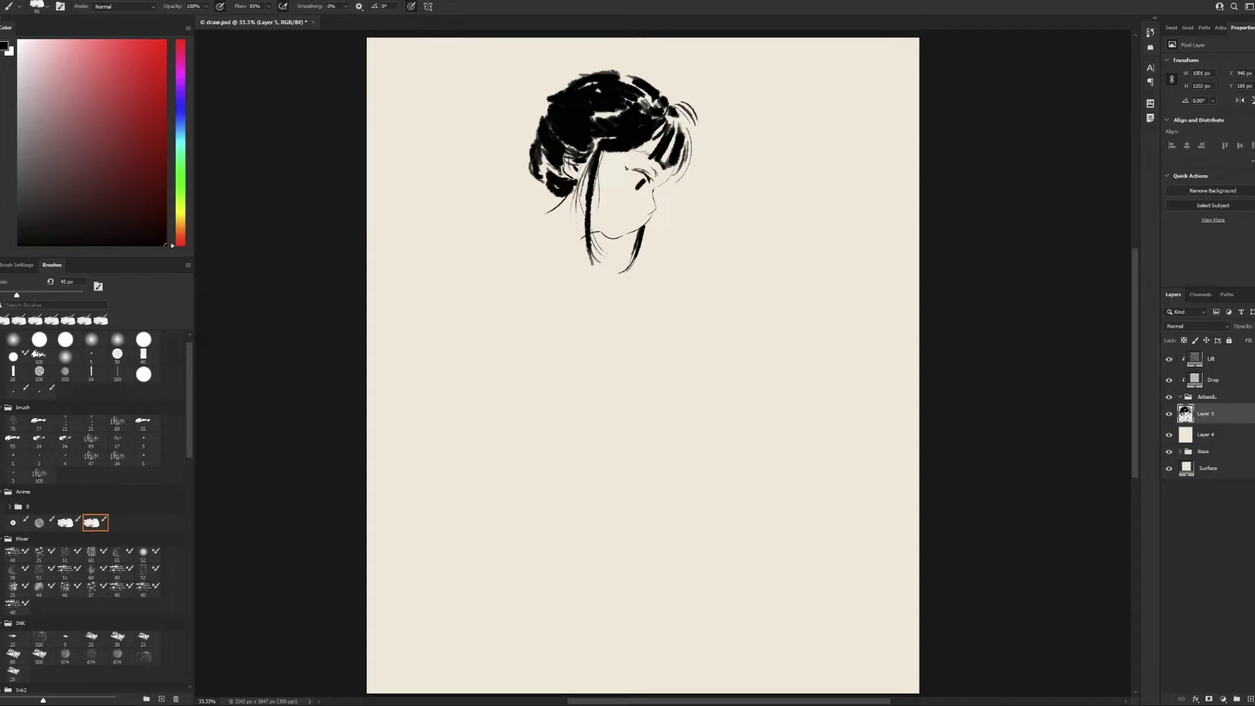
key("bracketleft")
key("bracketleft")
mouse_move(555, 148)
left_mouse_down()
mouse_move(542, 179)
mouse_move(559, 204)
mouse_move(541, 195)
left_mouse_up()
key("bracketleft")
key("bracketleft")
key("bracketleft")
key("bracketleft")
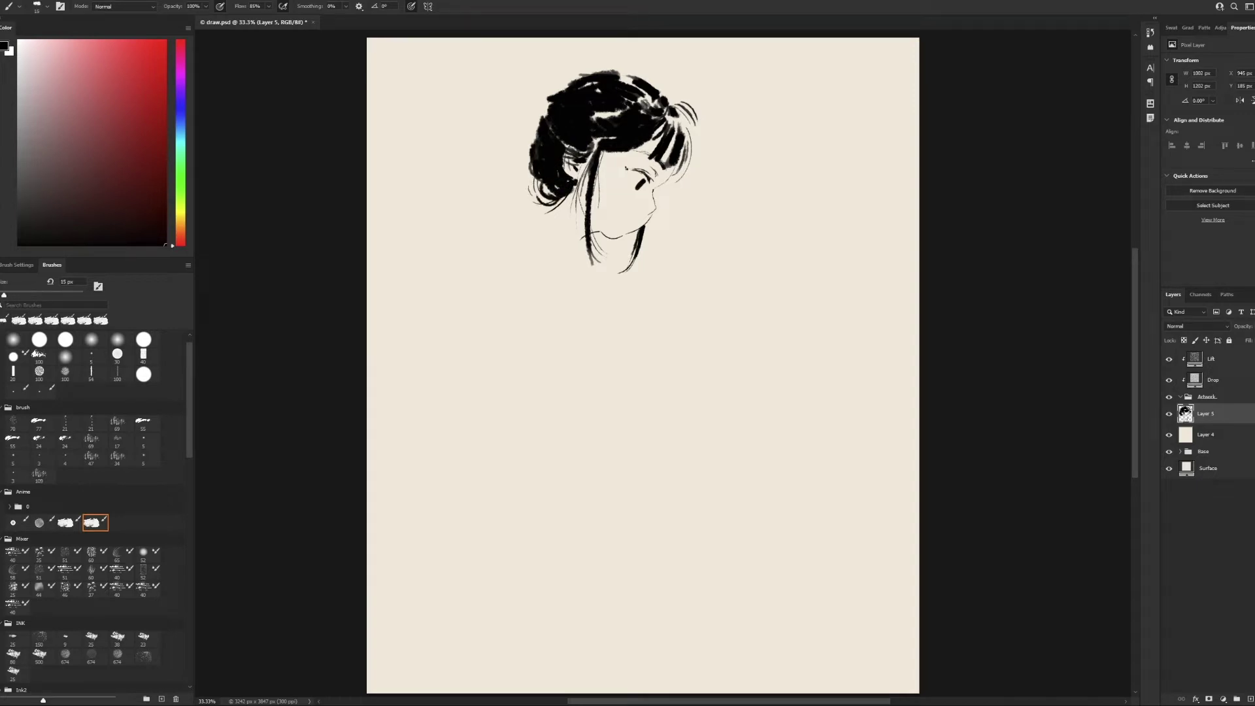
- Paint the thick ponytail hanging down the left, with thin strands along it
key("bracketright")
key("bracketright")
key("bracketright")
mouse_move(546, 102)
left_mouse_down()
mouse_move(533, 134)
mouse_move(524, 127)
mouse_move(503, 147)
mouse_move(505, 186)
left_mouse_up()
left_click_drag(515, 143, 512, 175)
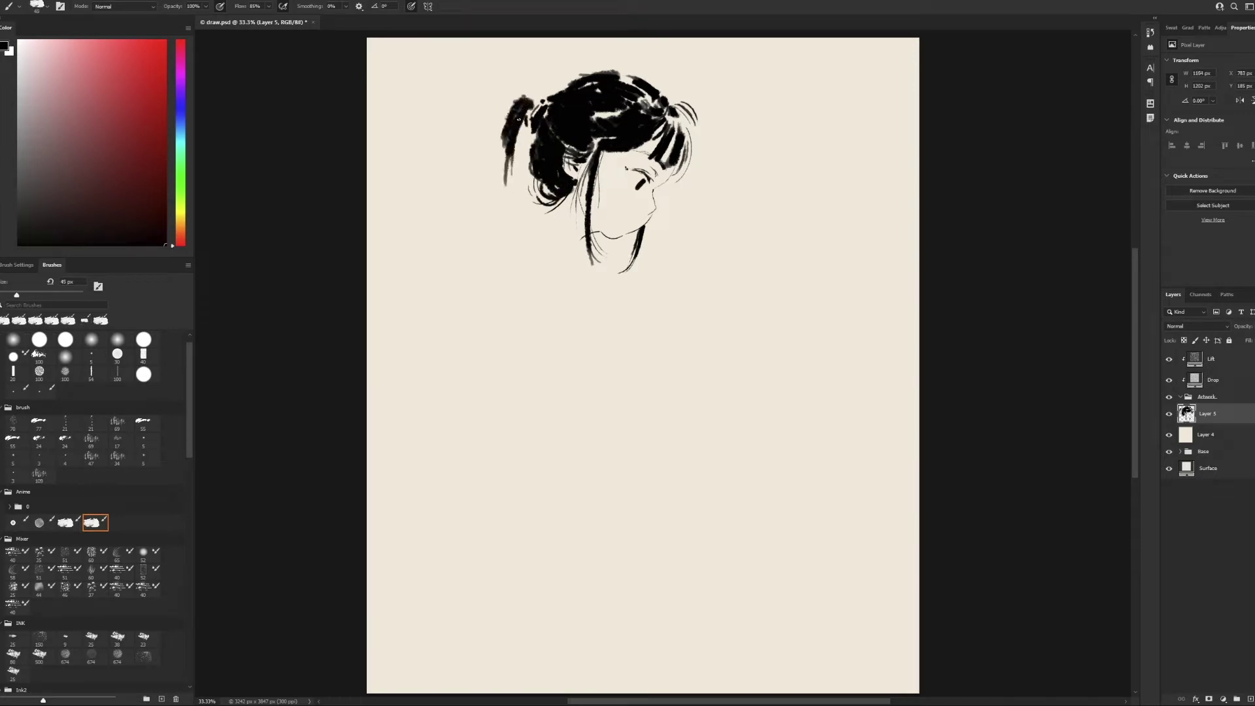
key("bracketleft")
left_click_drag(513, 105, 496, 208)
mouse_move(501, 140)
left_mouse_down()
mouse_move(481, 225)
mouse_move(499, 213)
mouse_move(497, 228)
left_mouse_up()
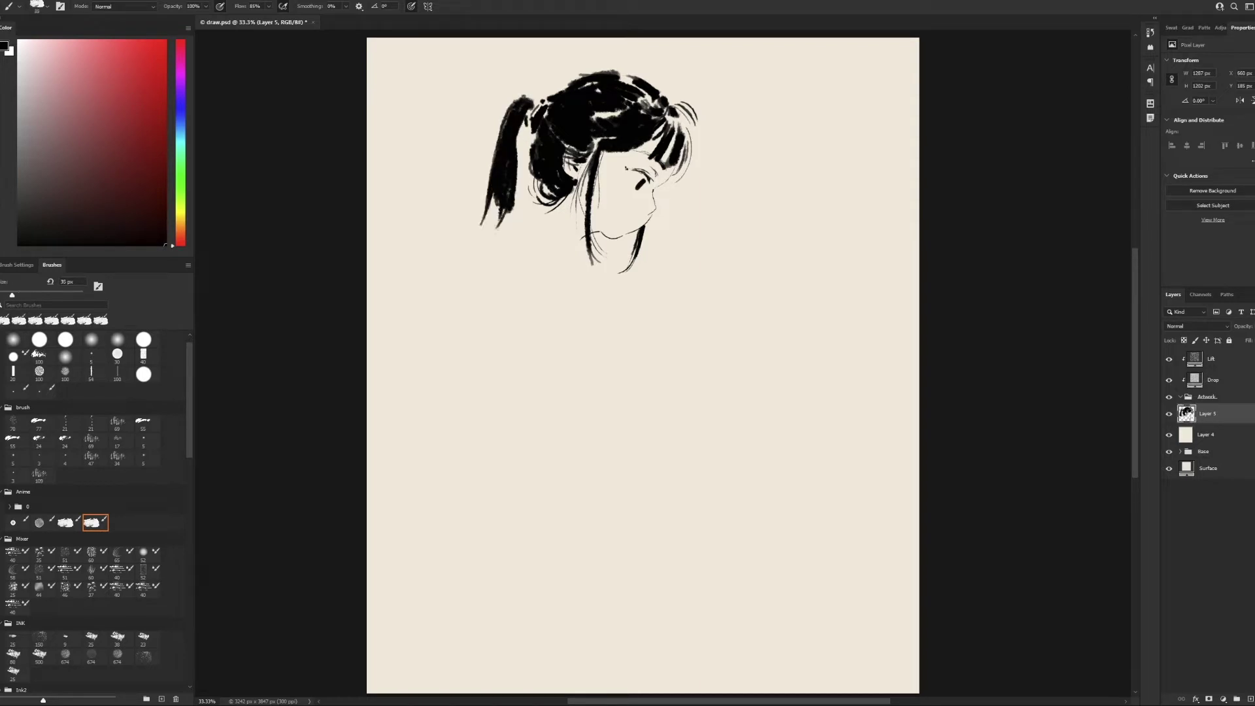
left_click_drag(510, 111, 471, 236)
- Hatch small strokes below the hair, forming a strand under the chin
key("bracketleft")
key("bracketleft")
key("bracketleft")
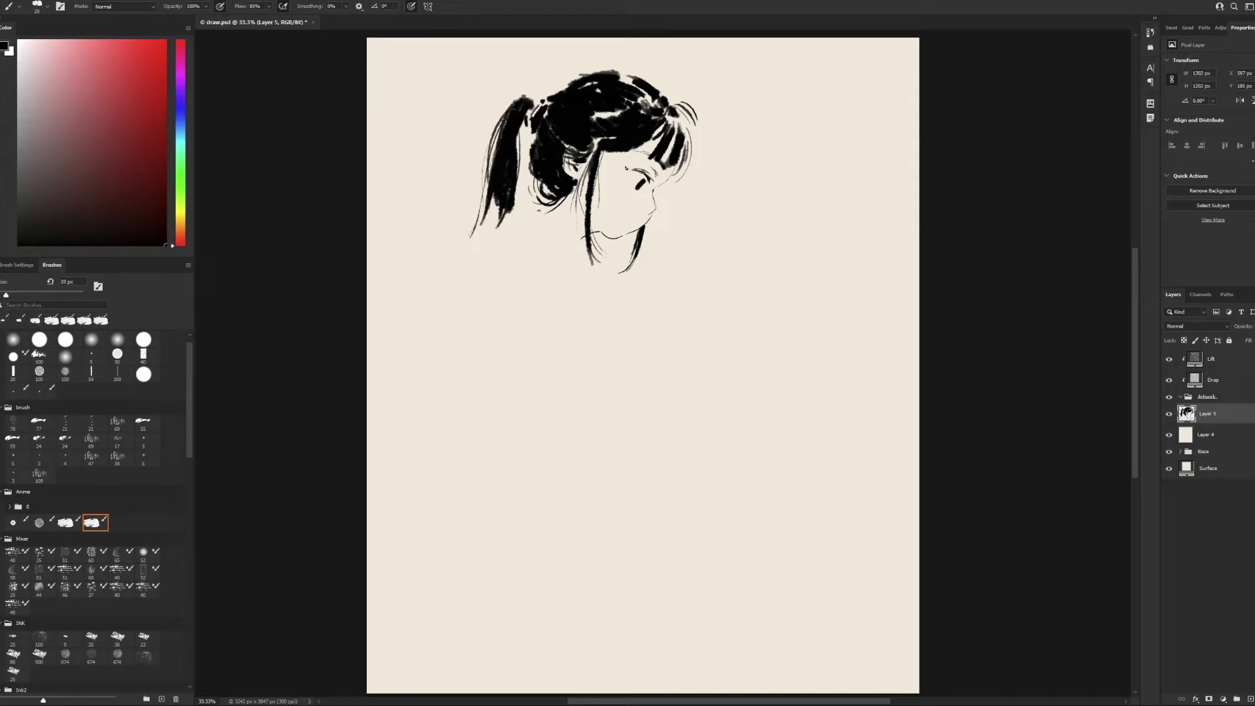
key("bracketright")
mouse_move(546, 205)
left_mouse_down()
mouse_move(524, 217)
mouse_move(606, 250)
mouse_move(619, 310)
mouse_move(626, 302)
left_mouse_up()
- Ink the collar below the face
key("bracketleft")
key("bracketright")
key("bracketright")
key("bracketleft")
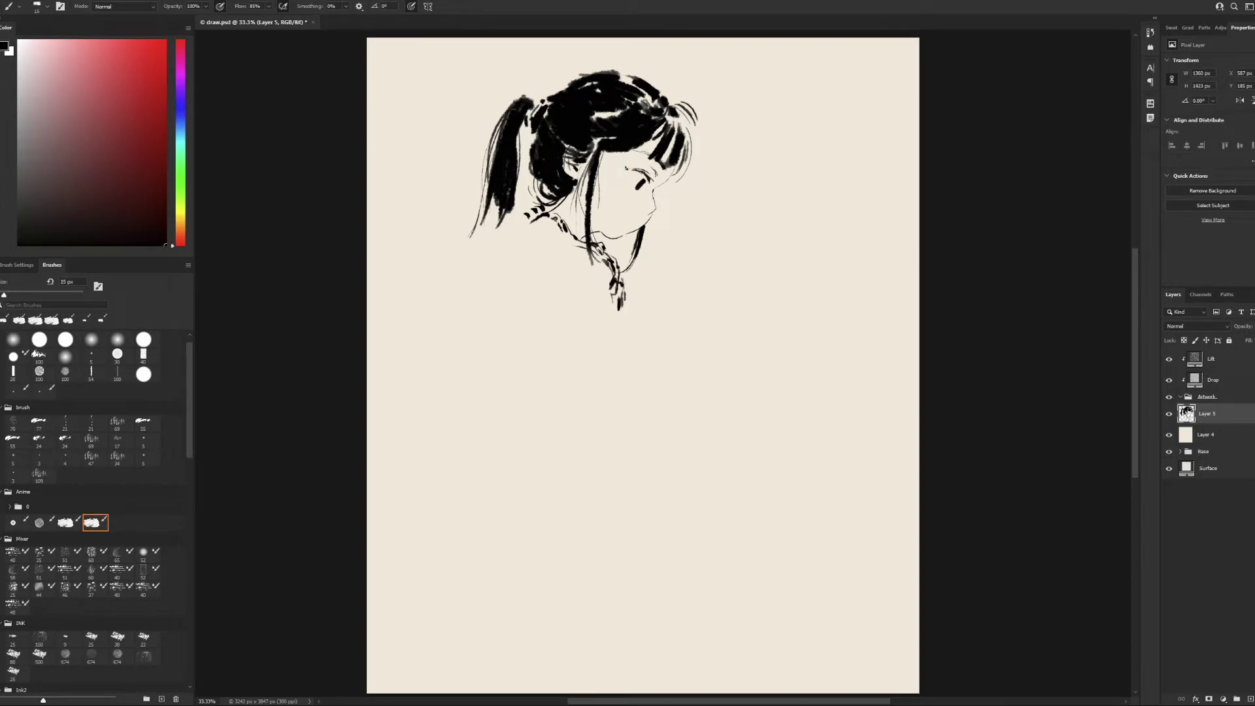
key("bracketleft")
key("bracketright")
key("bracketright")
key("bracketright")
mouse_move(533, 247)
left_mouse_down()
mouse_move(551, 237)
mouse_move(575, 246)
mouse_move(537, 289)
mouse_move(605, 289)
mouse_move(586, 348)
left_mouse_up()
key("bracketright")
key("bracketleft")
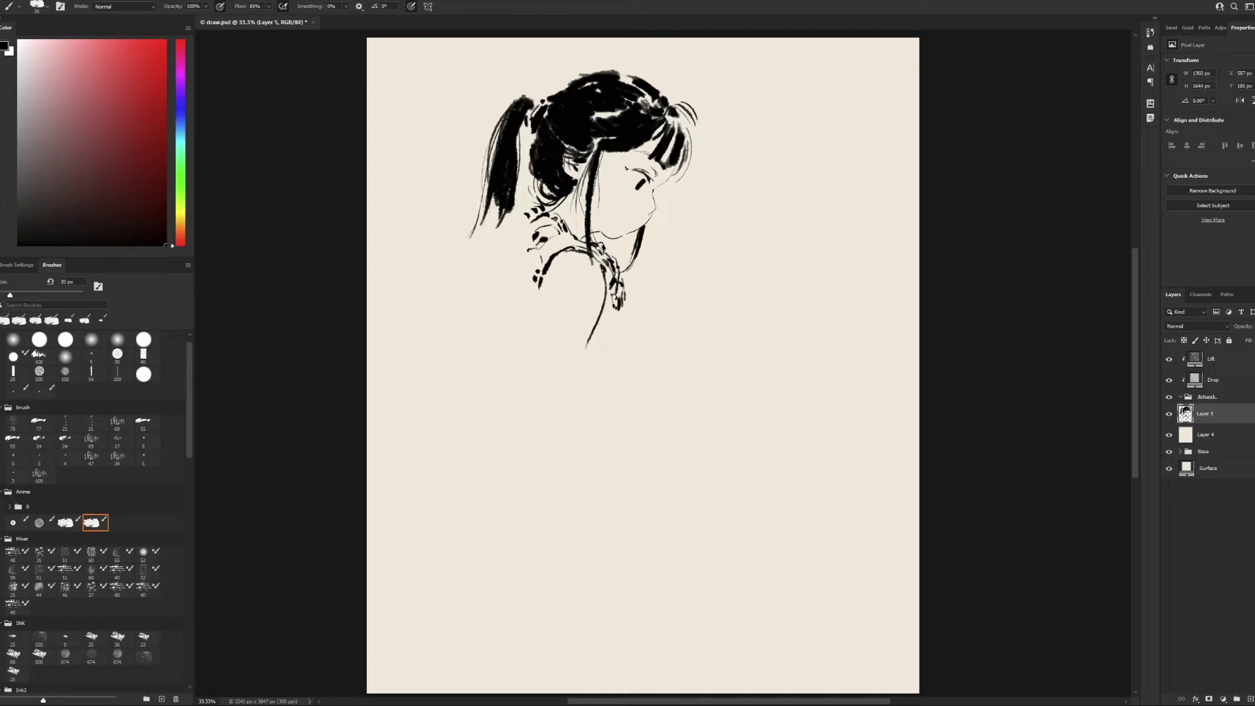
key("bracketleft")
key("bracketleft")
key("bracketleft")
- Add ink dabs, dark shading and curving lines around the collar
mouse_move(549, 217)
left_mouse_down()
mouse_move(507, 235)
mouse_move(497, 262)
left_mouse_up()
key("bracketright")
key("bracketright")
mouse_move(504, 230)
left_mouse_down()
mouse_move(472, 280)
mouse_move(495, 295)
mouse_move(499, 333)
left_mouse_up()
left_click_drag(498, 321, 497, 309)
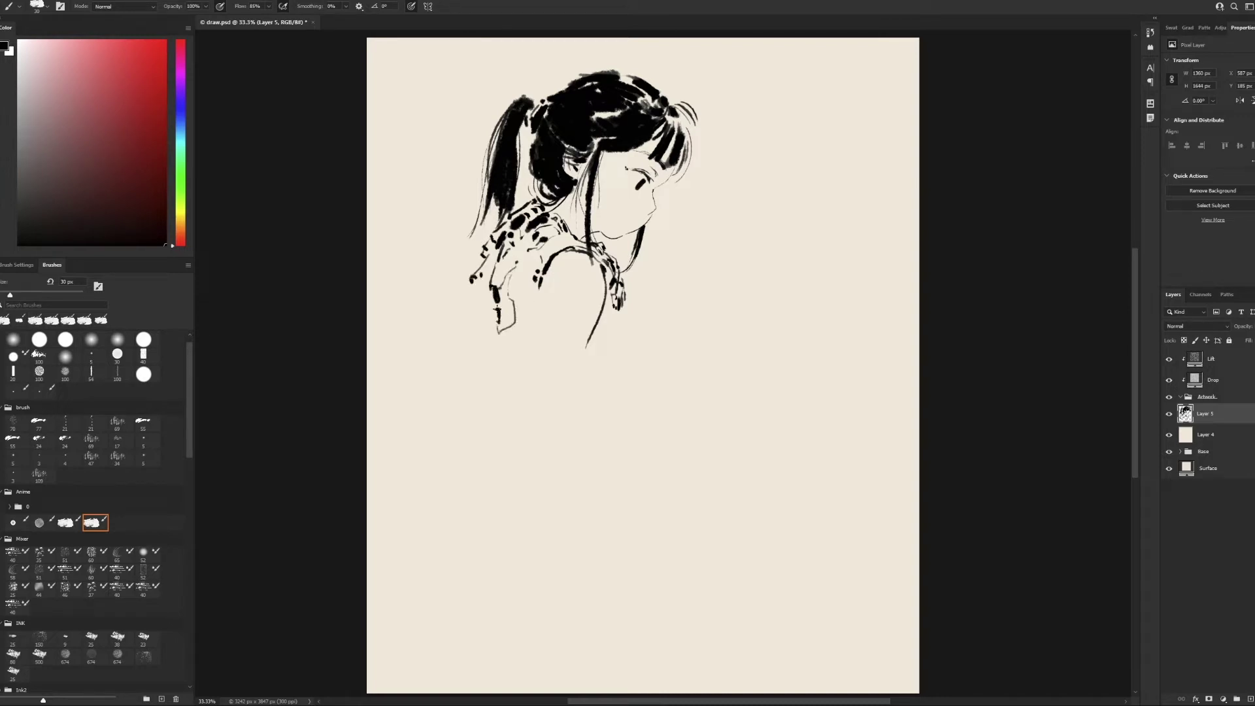
left_click_drag(496, 261, 476, 287)
key("bracketleft")
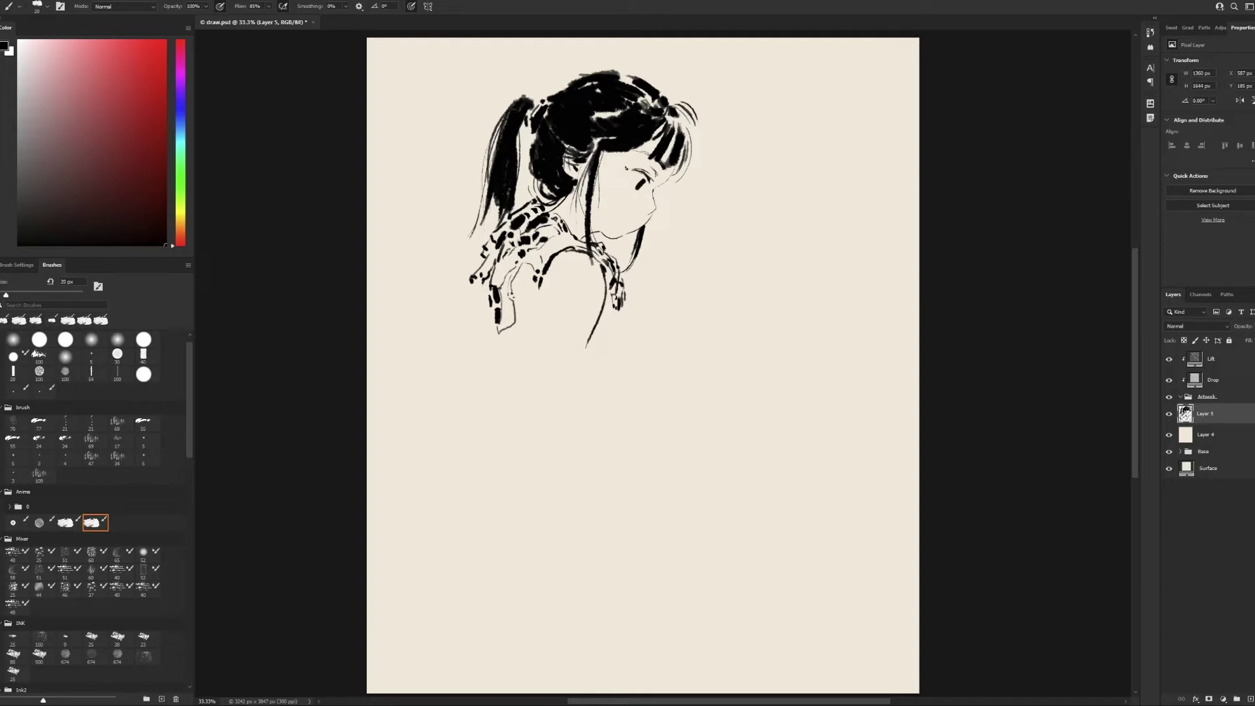
left_click_drag(527, 276, 540, 325)
key("bracketright")
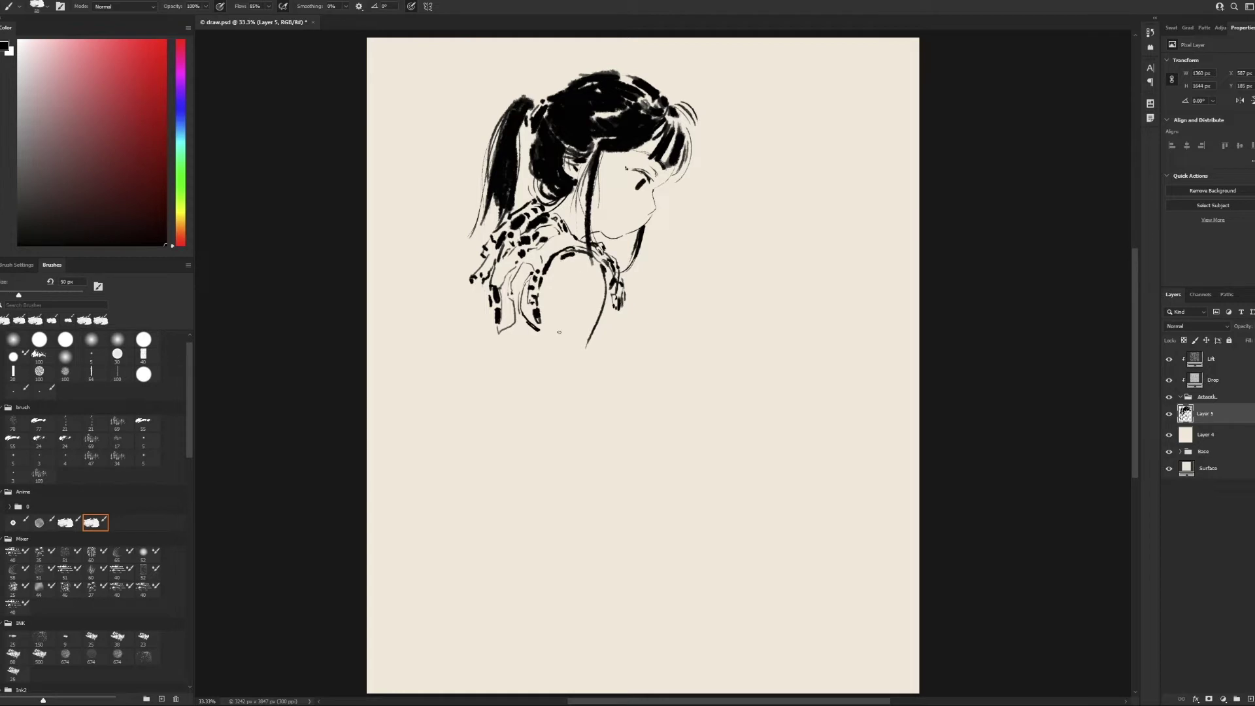
mouse_move(548, 282)
left_mouse_down()
mouse_move(542, 312)
mouse_move(554, 298)
mouse_move(562, 345)
mouse_move(579, 350)
left_mouse_up()
- Outline the shoulder and the upper arm line, undoing stray strokes
key("ctrl+z")
left_click_drag(592, 258, 582, 348)
left_click_drag(582, 315, 572, 345)
key("bracketleft")
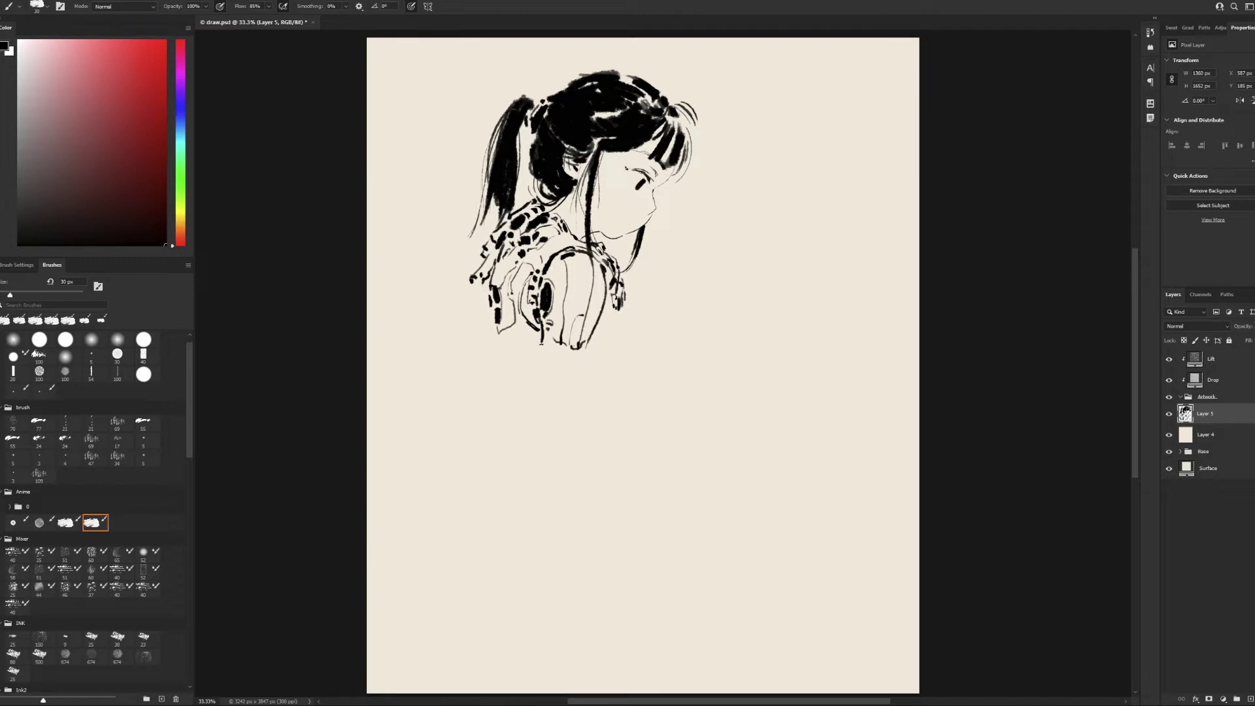
mouse_move(541, 346)
left_mouse_down()
mouse_move(545, 442)
mouse_move(542, 396)
left_mouse_up()
key("ctrl+z")
key("ctrl+z")
mouse_move(541, 345)
left_mouse_down()
mouse_move(541, 459)
mouse_move(557, 459)
mouse_move(578, 429)
mouse_move(561, 436)
left_mouse_up()
key("ctrl+z")
- Draw the upper arm's dashes, elbow joint and forearm reaching right
key("bracketleft")
mouse_move(547, 353)
left_mouse_down()
mouse_move(582, 376)
mouse_move(579, 430)
left_mouse_up()
mouse_move(565, 351)
left_mouse_down()
mouse_move(558, 417)
mouse_move(574, 428)
left_mouse_up()
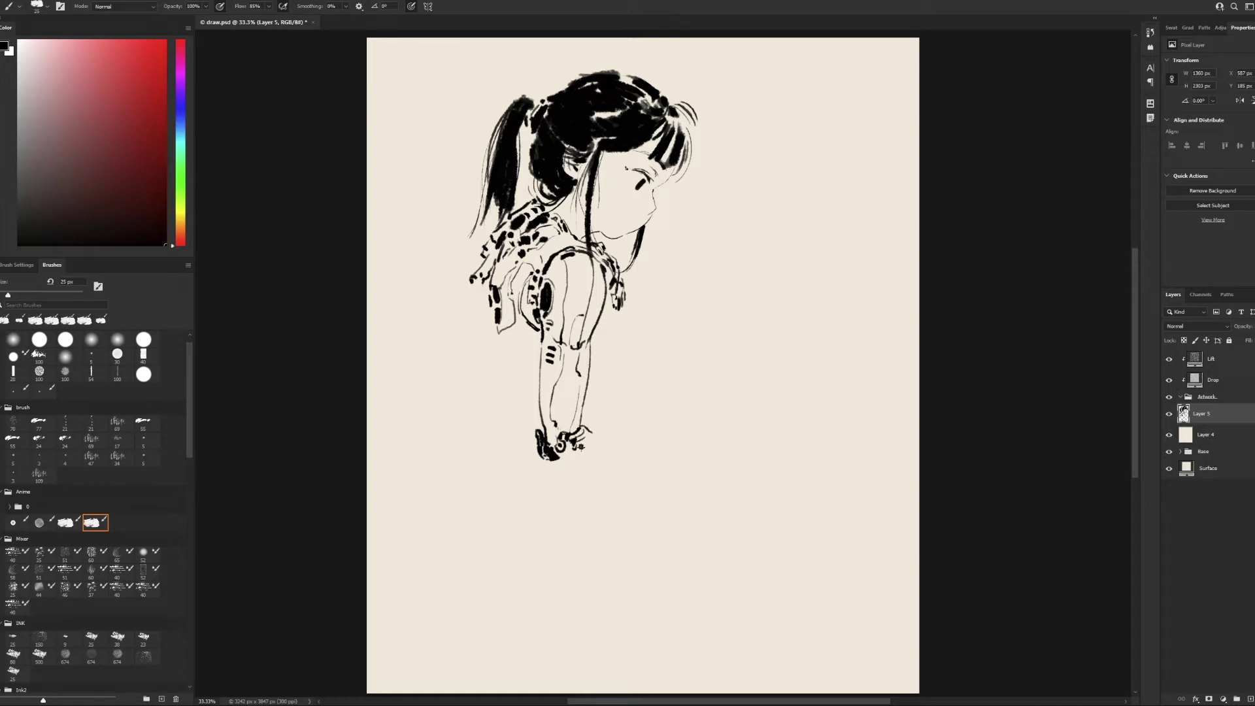
left_click_drag(538, 458, 698, 440)
key("bracketright")
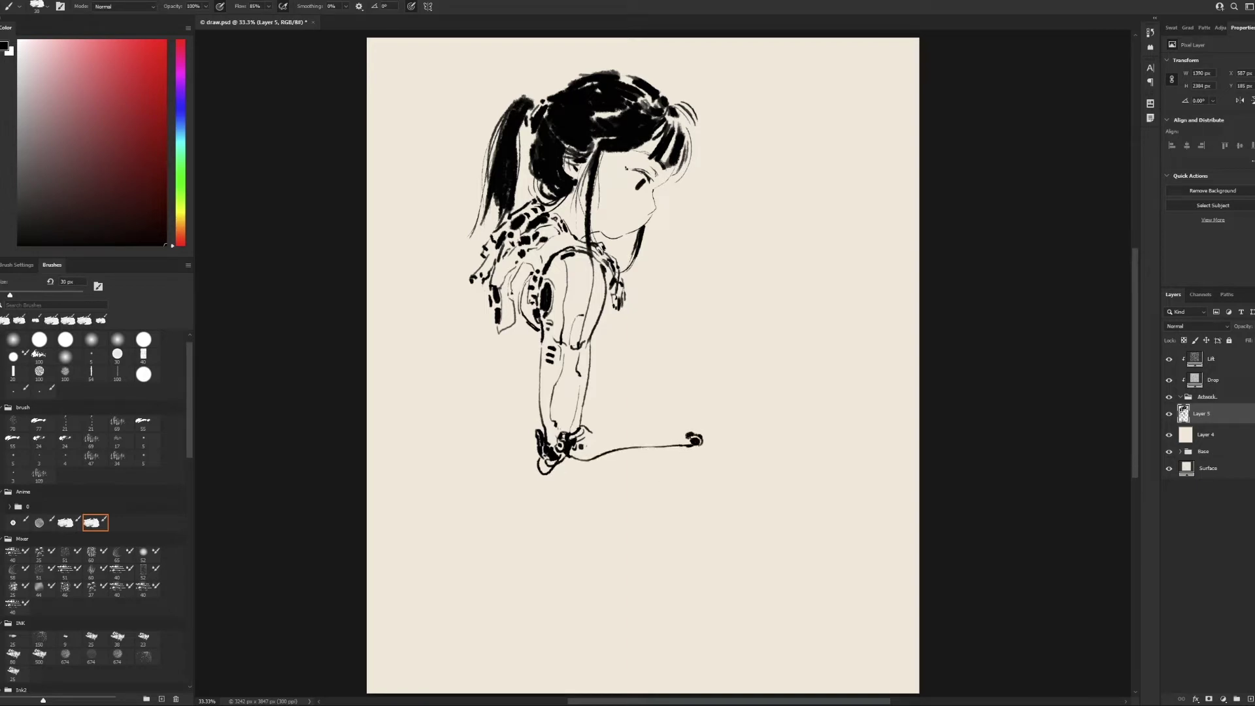
mouse_move(588, 432)
left_mouse_down()
mouse_move(687, 437)
mouse_move(686, 452)
mouse_move(661, 446)
left_mouse_up()
left_click_drag(589, 462, 697, 453)
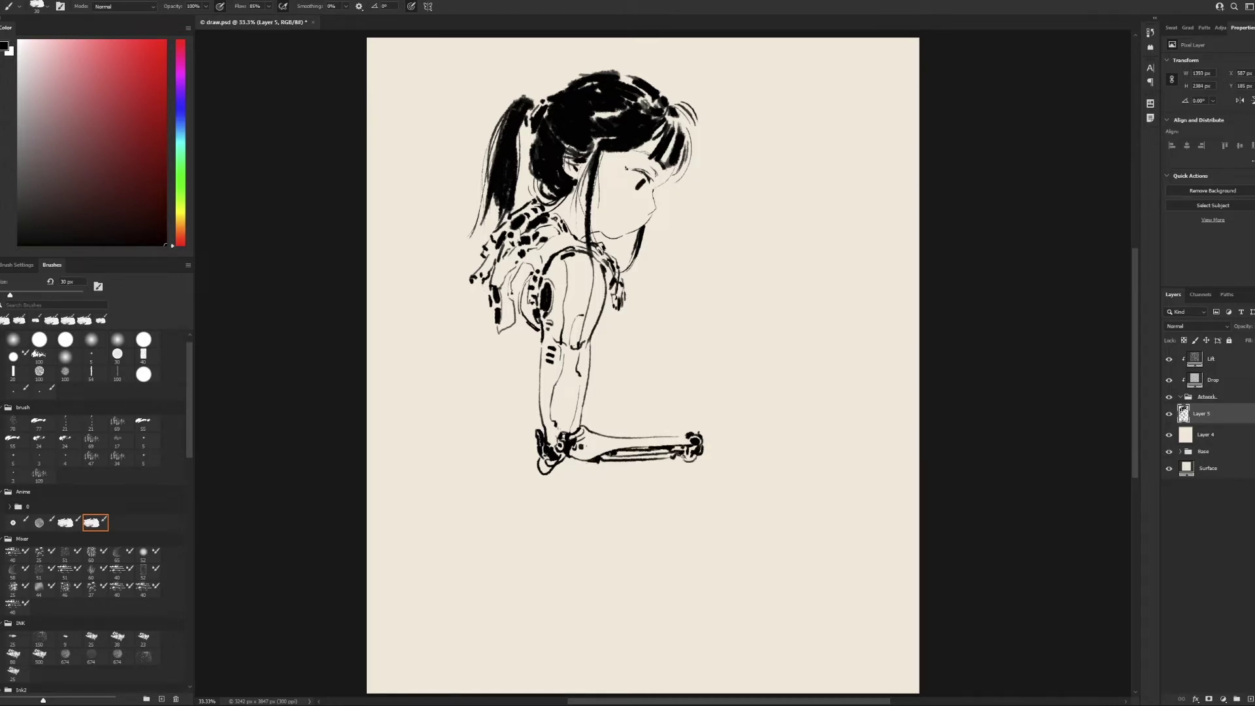
- Add angular panel strokes at the hip and the shoulder armour's edge
left_click_drag(516, 329, 540, 357)
left_click_drag(481, 298, 495, 363)
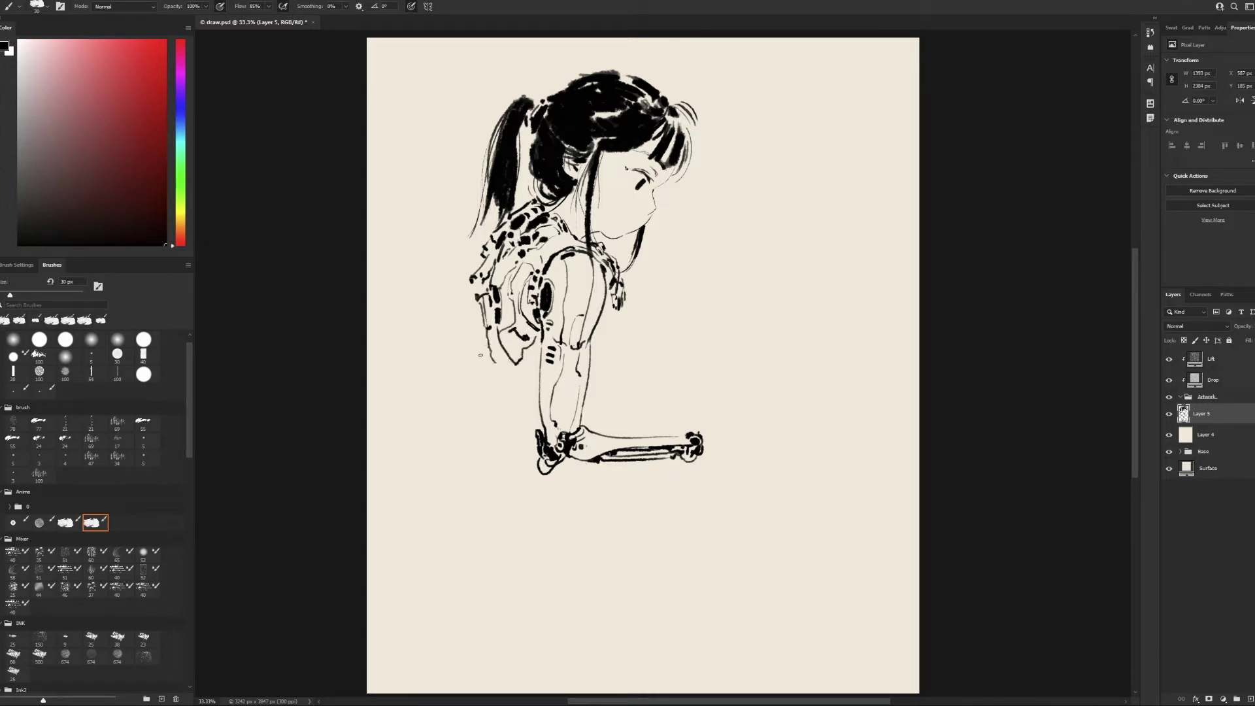
mouse_move(471, 284)
left_mouse_down()
mouse_move(455, 302)
mouse_move(491, 368)
mouse_move(495, 470)
left_mouse_up()
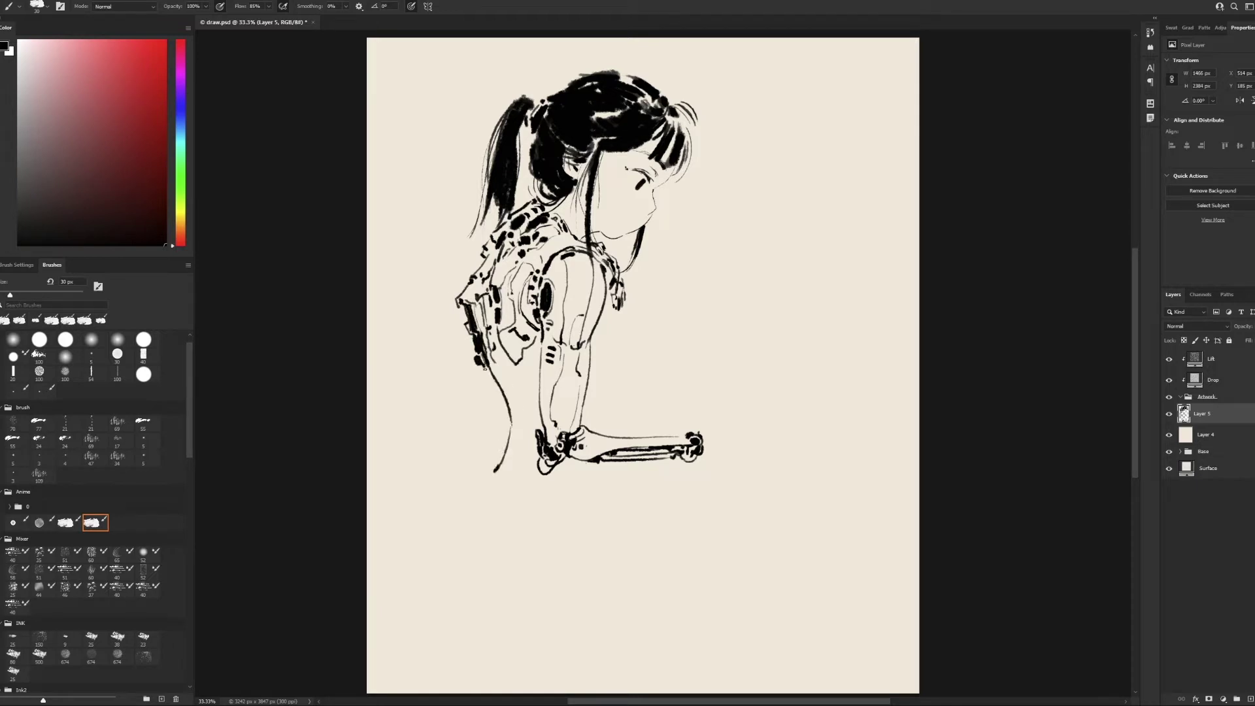
- Thicken the back line down to the waist, with lower-back hatching
mouse_move(484, 368)
left_mouse_down()
mouse_move(510, 433)
mouse_move(483, 471)
left_mouse_up()
mouse_move(527, 387)
left_mouse_down()
mouse_move(514, 463)
mouse_move(499, 477)
left_mouse_up()
mouse_move(536, 350)
left_mouse_down()
mouse_move(520, 380)
mouse_move(533, 353)
left_mouse_up()
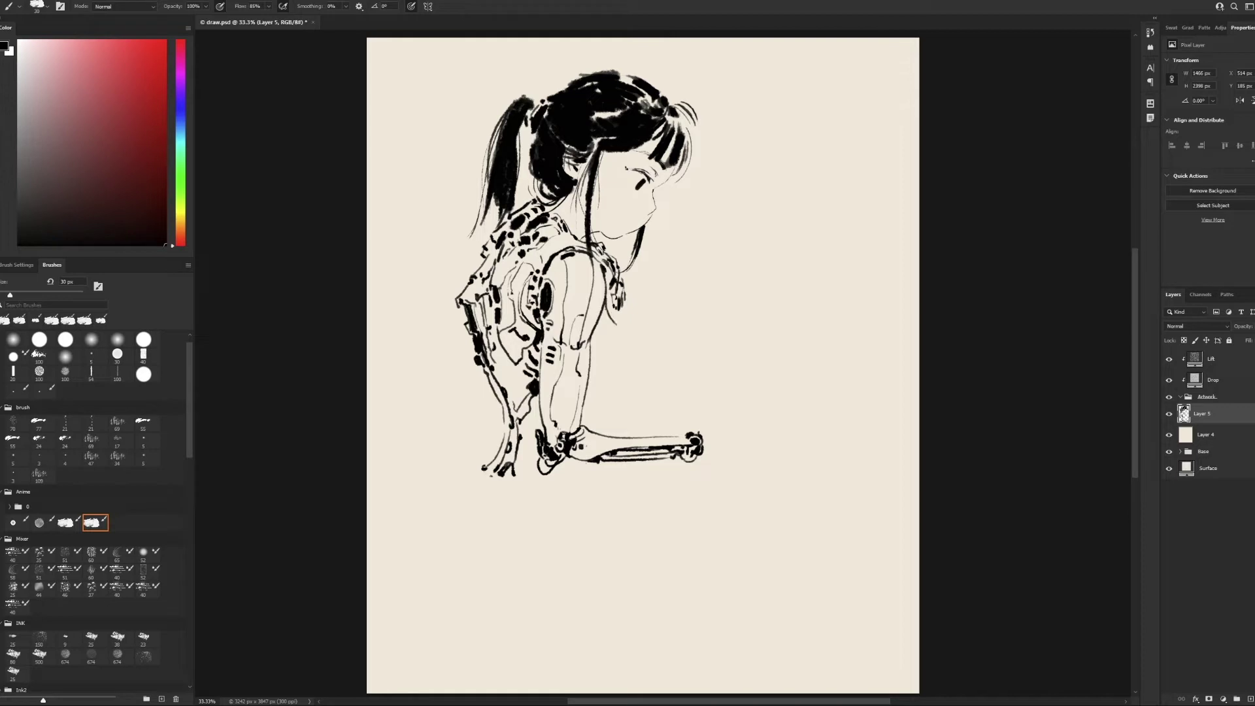
- Draw the chest contour and fill it dark with a larger brush
left_click_drag(620, 327, 603, 389)
key("ctrl+z")
left_click_drag(620, 328, 602, 387)
mouse_move(604, 271)
left_mouse_down()
mouse_move(622, 363)
mouse_move(600, 353)
mouse_move(592, 376)
mouse_move(601, 362)
mouse_move(608, 384)
mouse_move(591, 387)
mouse_move(610, 432)
mouse_move(627, 435)
left_mouse_up()
key("ctrl+z")
key("bracketright")
key("bracketright")
key("bracketright")
key("bracketleft")
key("bracketleft")
key("bracketleft")
- Add a small triangular mark below the wrist and a mark near the hand
left_click_drag(601, 434, 620, 437)
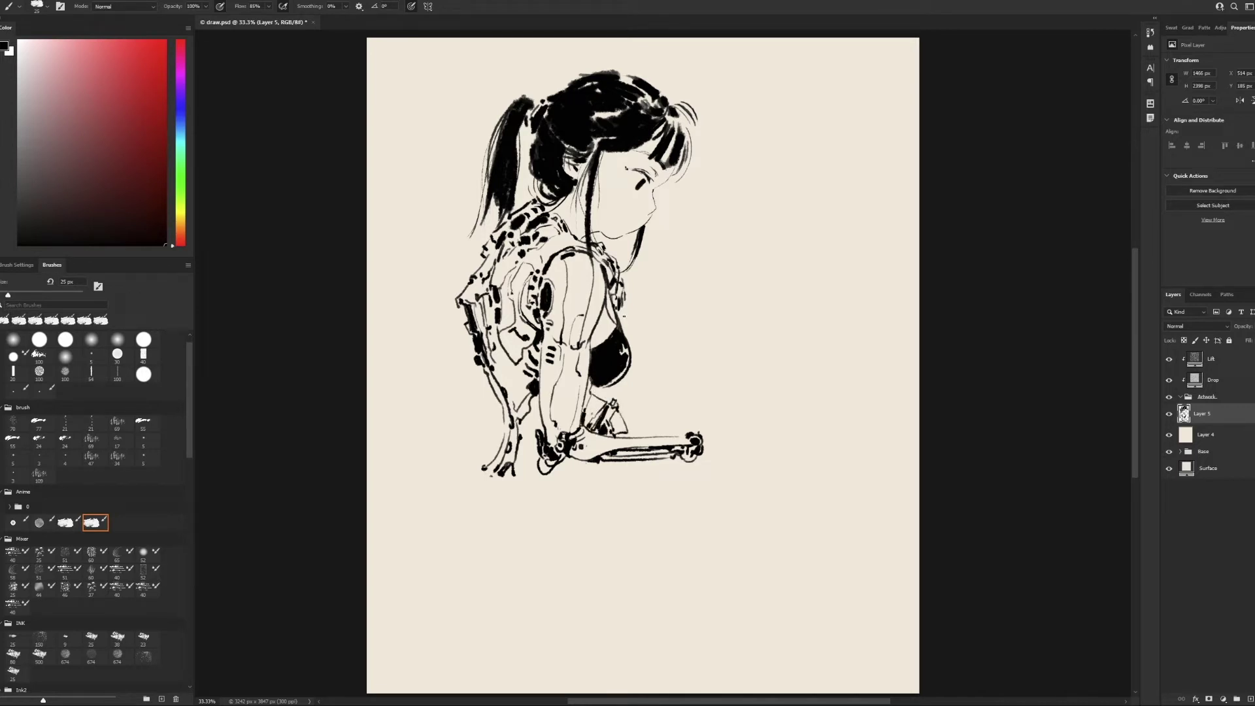
mouse_move(527, 416)
left_mouse_down()
mouse_move(539, 432)
mouse_move(495, 484)
mouse_move(485, 477)
mouse_move(582, 476)
mouse_move(552, 480)
mouse_move(579, 501)
mouse_move(592, 476)
mouse_move(620, 473)
mouse_move(529, 501)
mouse_move(561, 495)
left_mouse_up()
key("bracketright")
key("bracketright")
key("bracketright")
key("bracketleft")
key("bracketleft")
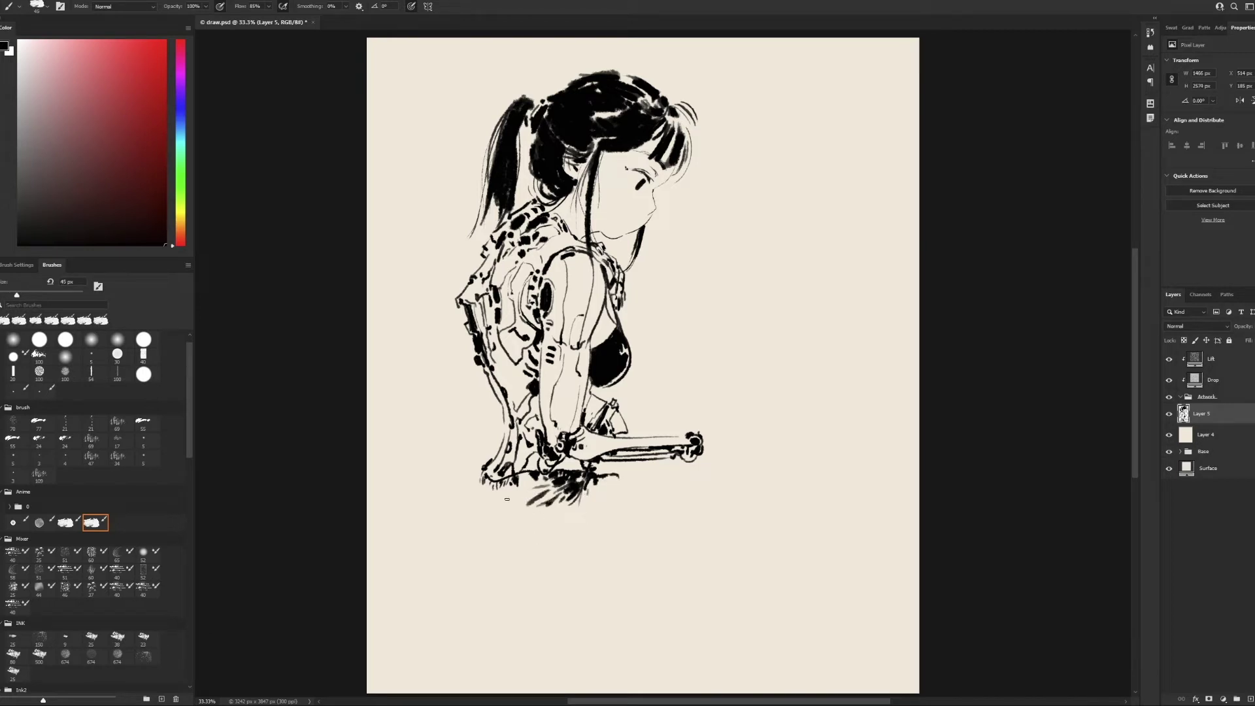
- Draw the long hip curve below the lower back, redoing misplaced strokes
key("bracketleft")
key("bracketleft")
mouse_move(478, 494)
left_mouse_down()
mouse_move(480, 476)
mouse_move(522, 487)
left_mouse_up()
key("bracketright")
mouse_move(482, 472)
left_mouse_down()
mouse_move(458, 549)
mouse_move(516, 592)
mouse_move(632, 561)
left_mouse_up()
key("ctrl+z")
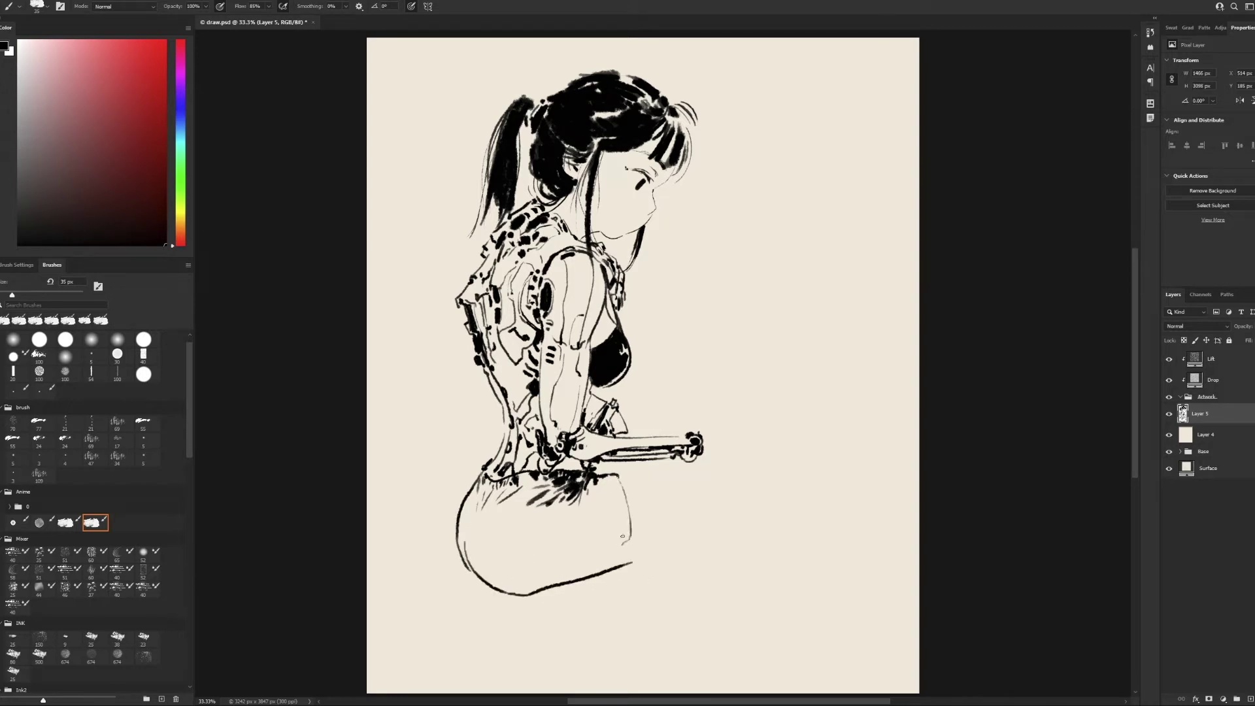
key("ctrl+z")
left_click_drag(614, 476, 632, 562)
mouse_move(627, 549)
left_mouse_down()
mouse_move(576, 524)
mouse_move(569, 544)
mouse_move(629, 543)
left_mouse_up()
key("ctrl+z")
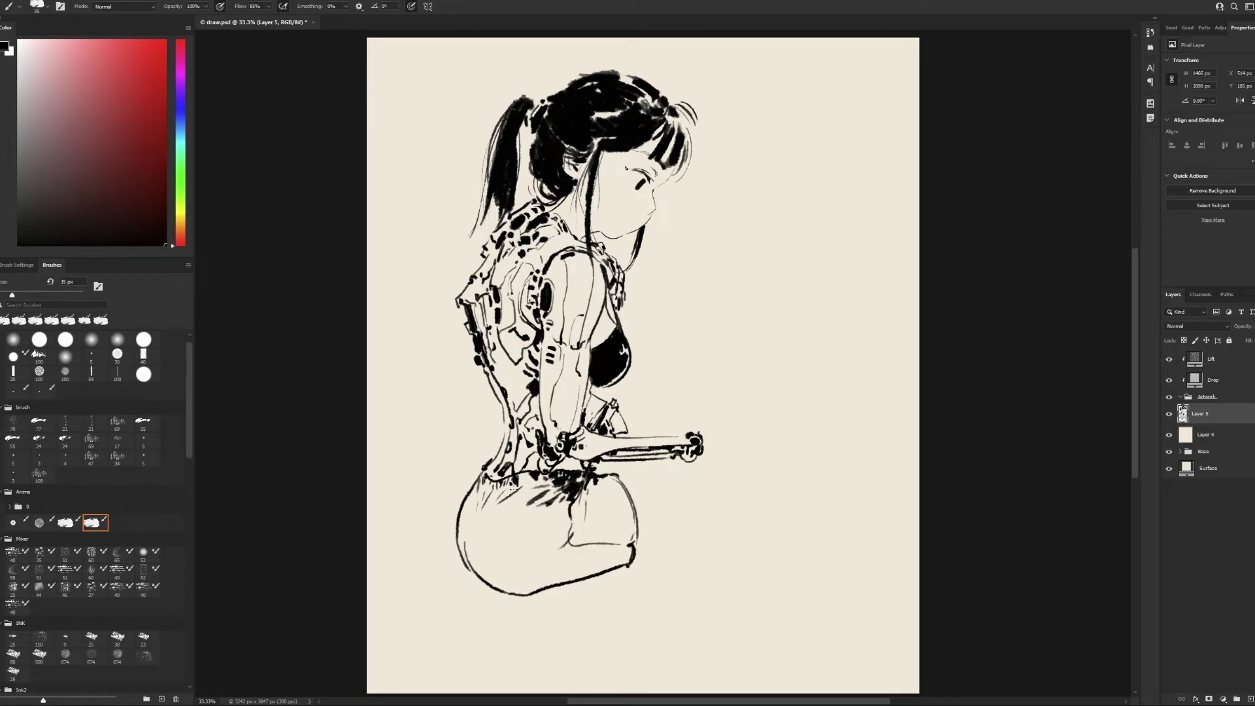
- Thicken the seat curve and ink two thick stool legs below it
key("bracketright")
left_click_drag(462, 579, 618, 581)
key("bracketright")
mouse_move(543, 599)
left_mouse_down()
mouse_move(462, 593)
mouse_move(461, 693)
left_mouse_up()
key("bracketright")
key("bracketright")
key("bracketright")
left_click_drag(592, 595, 598, 694)
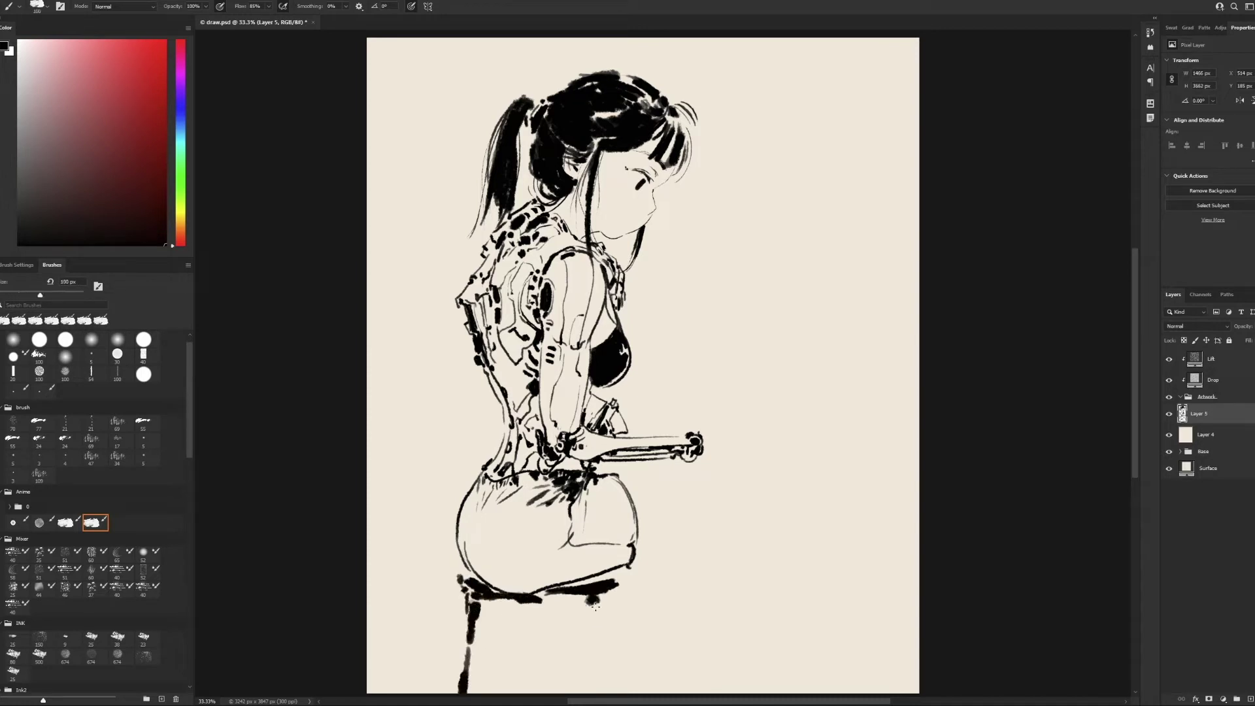
- Draw the thigh stretching right, with its underside and knee crease
mouse_move(623, 478)
left_mouse_down()
mouse_move(769, 490)
mouse_move(735, 533)
left_mouse_up()
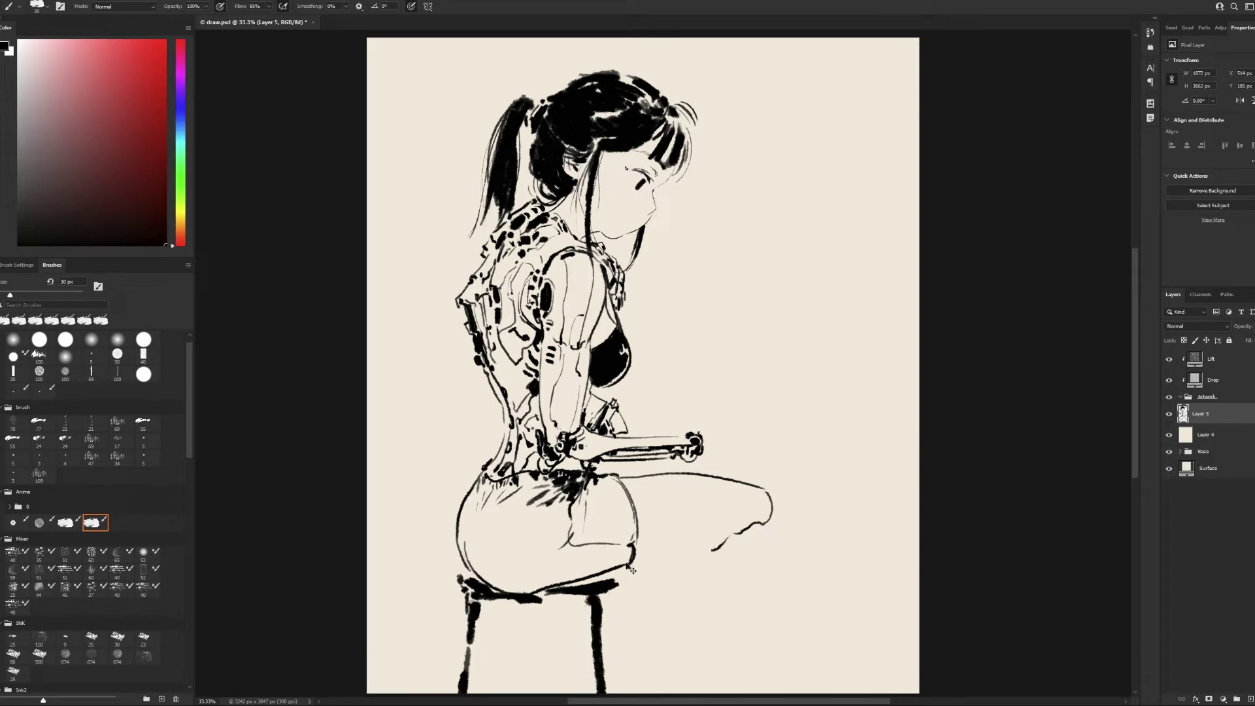
left_click_drag(633, 562, 745, 536)
left_click_drag(753, 491, 705, 546)
left_click_drag(637, 507, 762, 501)
key("ctrl+z")
mouse_move(588, 582)
left_mouse_down()
mouse_move(631, 566)
mouse_move(607, 577)
left_mouse_up()
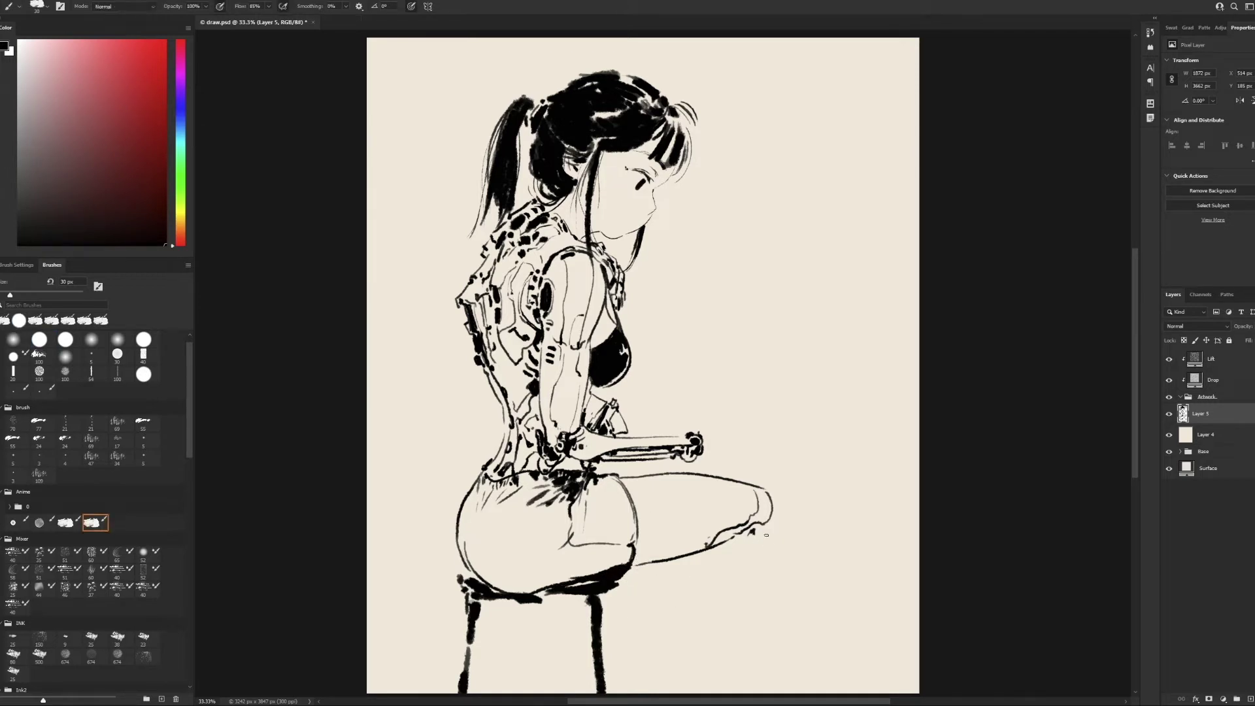
- Shape the knee, draw the lower leg and shin lines, and add a pen stroke at the hand
mouse_move(774, 529)
left_mouse_down()
mouse_move(780, 499)
mouse_move(791, 523)
mouse_move(768, 581)
left_mouse_up()
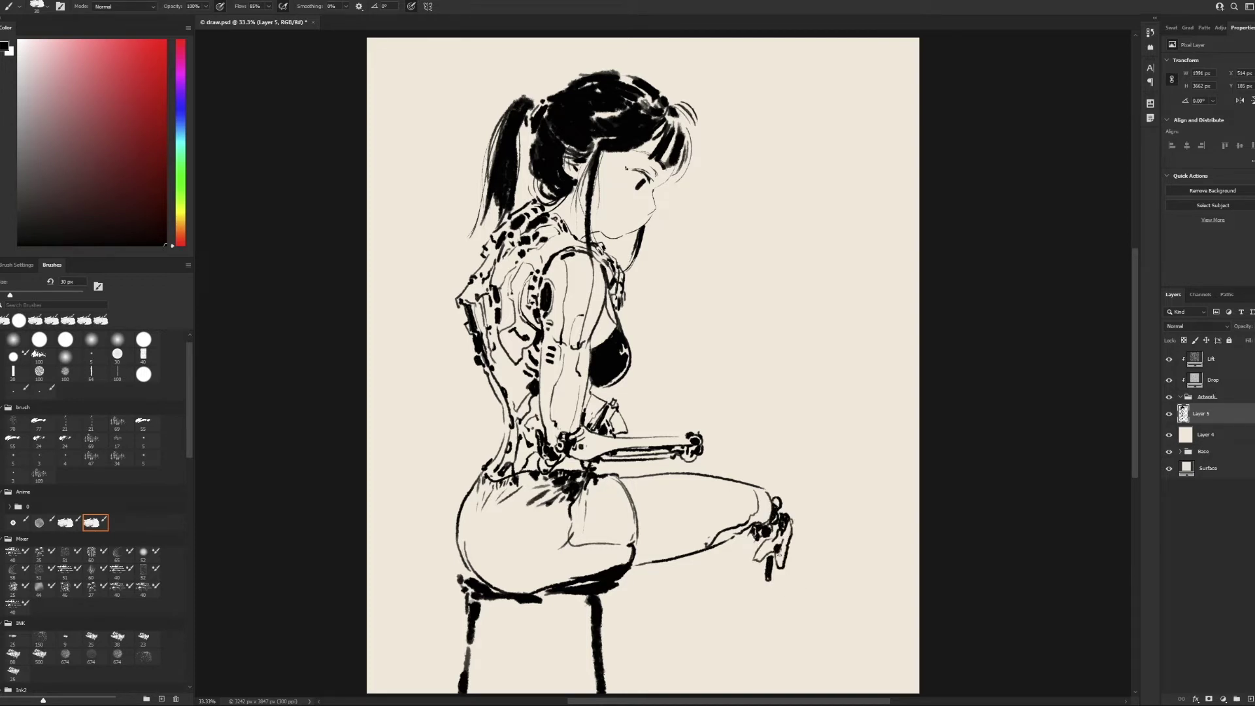
left_click_drag(746, 538, 714, 661)
key("ctrl+z")
mouse_move(746, 537)
left_mouse_down()
mouse_move(716, 608)
mouse_move(712, 670)
mouse_move(779, 584)
left_mouse_up()
left_click_drag(758, 591, 726, 692)
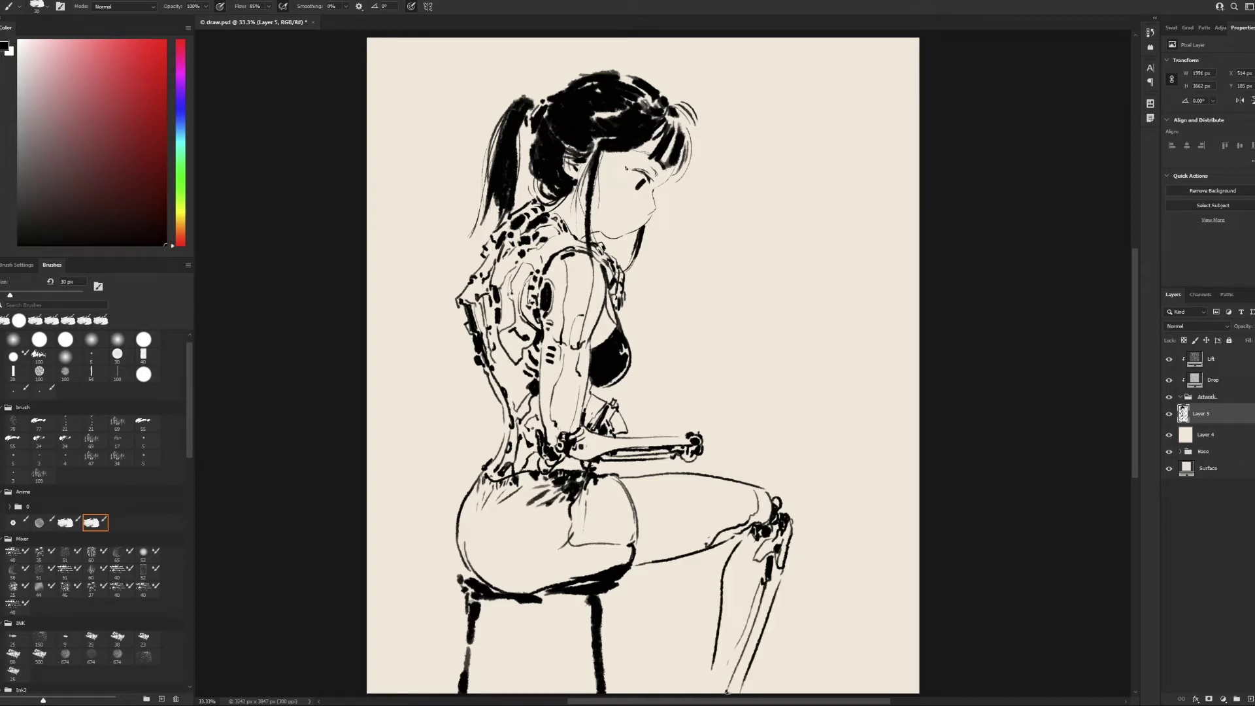
mouse_move(748, 538)
left_mouse_down()
mouse_move(728, 603)
mouse_move(752, 539)
mouse_move(742, 533)
mouse_move(776, 527)
left_mouse_up()
mouse_move(706, 434)
left_mouse_down()
mouse_move(732, 418)
mouse_move(704, 441)
left_mouse_up()
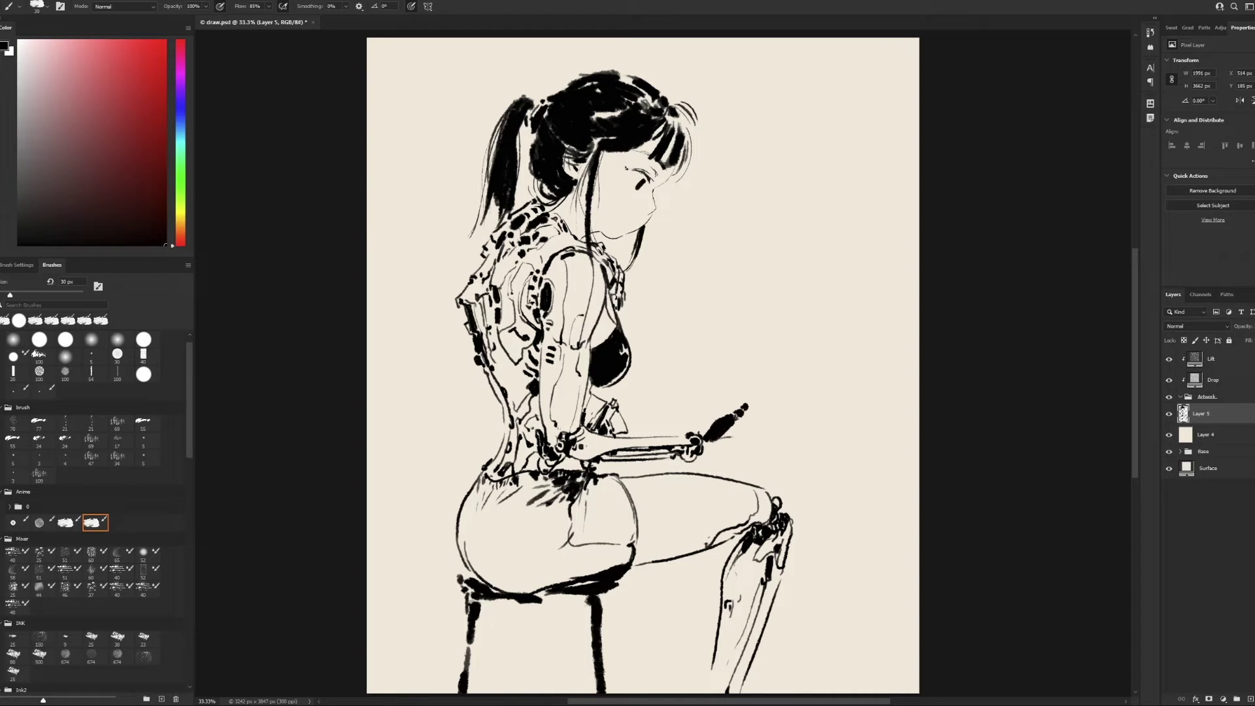
- Sketch finger strokes on both hands and a short stroke on the torso edge
mouse_move(749, 431)
left_mouse_down()
mouse_move(703, 446)
mouse_move(750, 433)
left_mouse_up()
left_click_drag(636, 405, 629, 410)
left_click_drag(640, 392, 631, 400)
mouse_move(638, 393)
left_mouse_down()
mouse_move(624, 403)
mouse_move(650, 406)
mouse_move(632, 396)
left_mouse_up()
left_click_drag(632, 400, 620, 410)
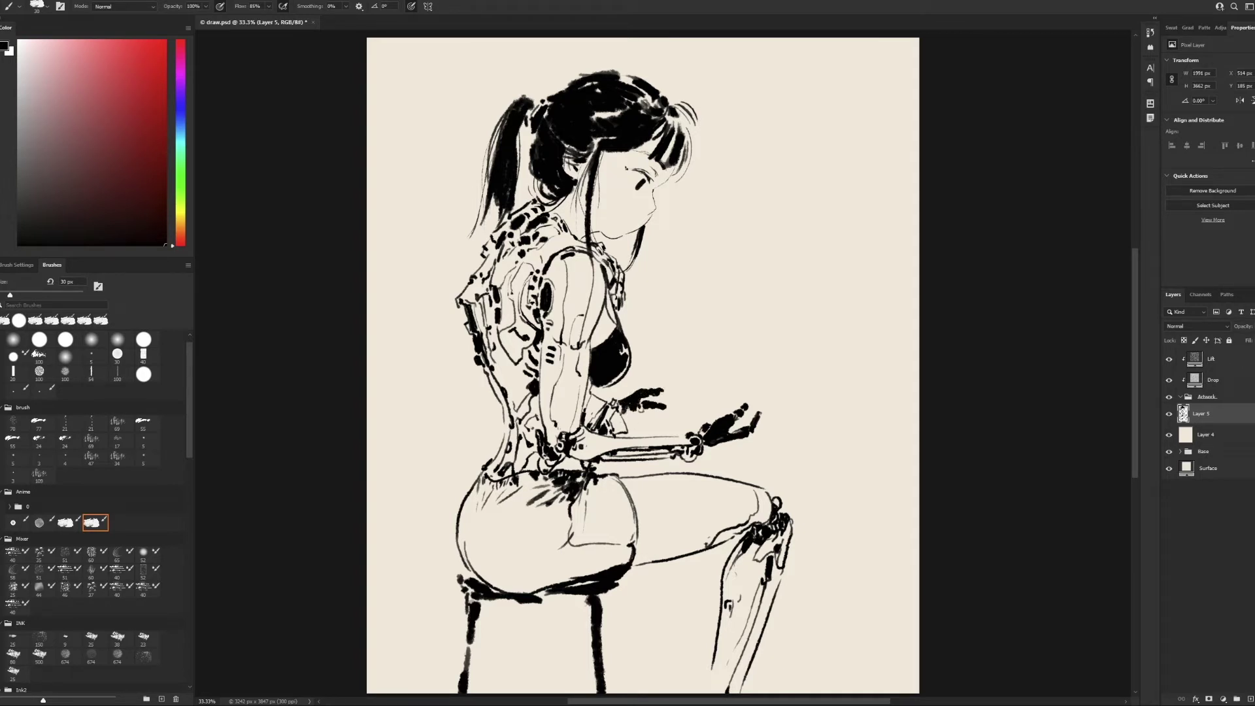
mouse_move(495, 366)
left_mouse_down()
mouse_move(485, 391)
mouse_move(496, 392)
left_mouse_up()
- Ink the left edge and back of the lower leg with short strokes
left_click_drag(682, 564, 648, 684)
left_click_drag(688, 562, 656, 682)
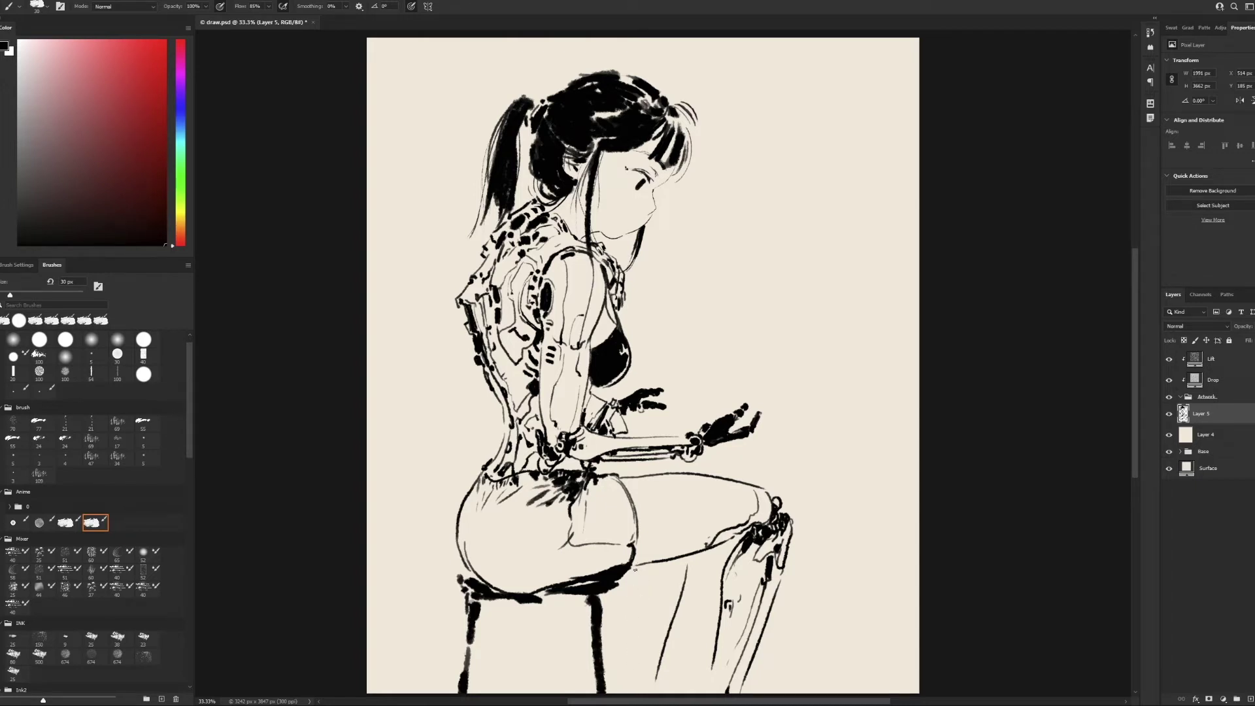
left_click_drag(636, 566, 622, 691)
key("ctrl+z")
left_click_drag(652, 567, 642, 590)
left_click_drag(651, 572, 647, 612)
- Fill the back of the lower leg with solid black and touch up its edges
key("bracketright")
key("bracketright")
key("bracketright")
left_click_drag(651, 566, 631, 689)
key("bracketleft")
key("bracketleft")
key("bracketleft")
left_click_drag(667, 625, 670, 650)
left_click_drag(689, 556, 646, 566)
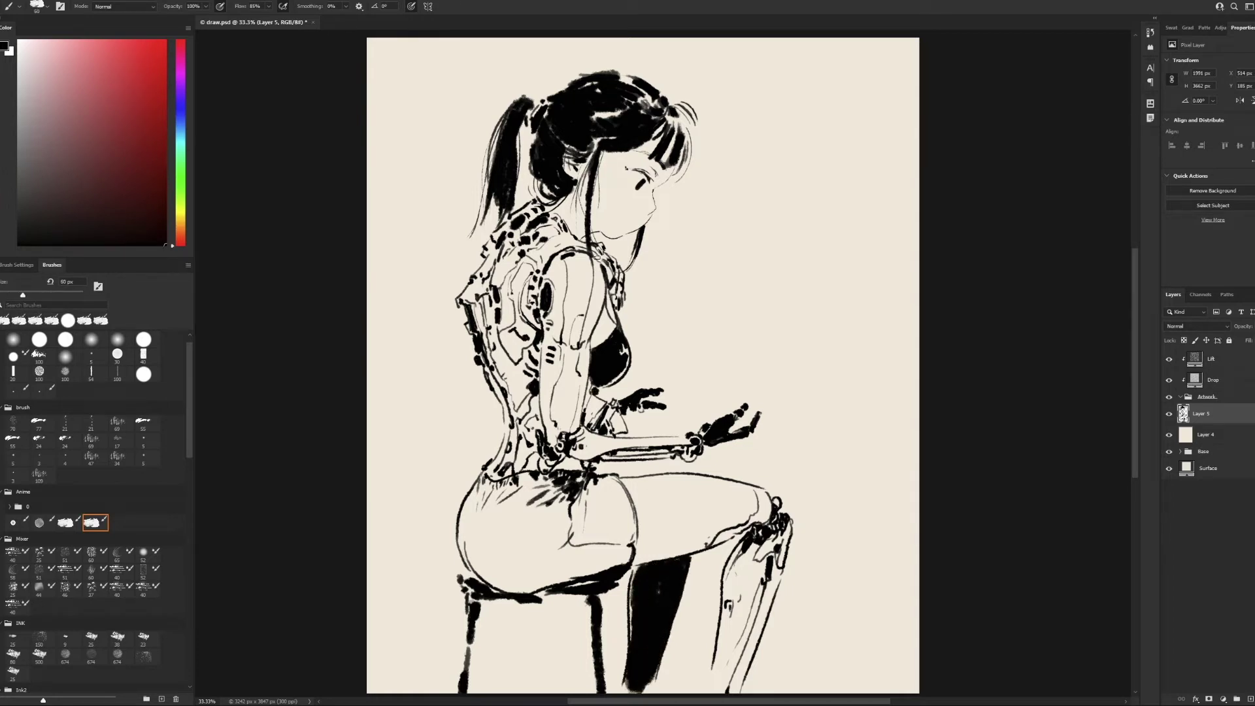
key("bracketleft")
key("bracketleft")
key("bracketleft")
- Set a fine 10 px ink brush and add a tiny mark above the mouth
key("e")
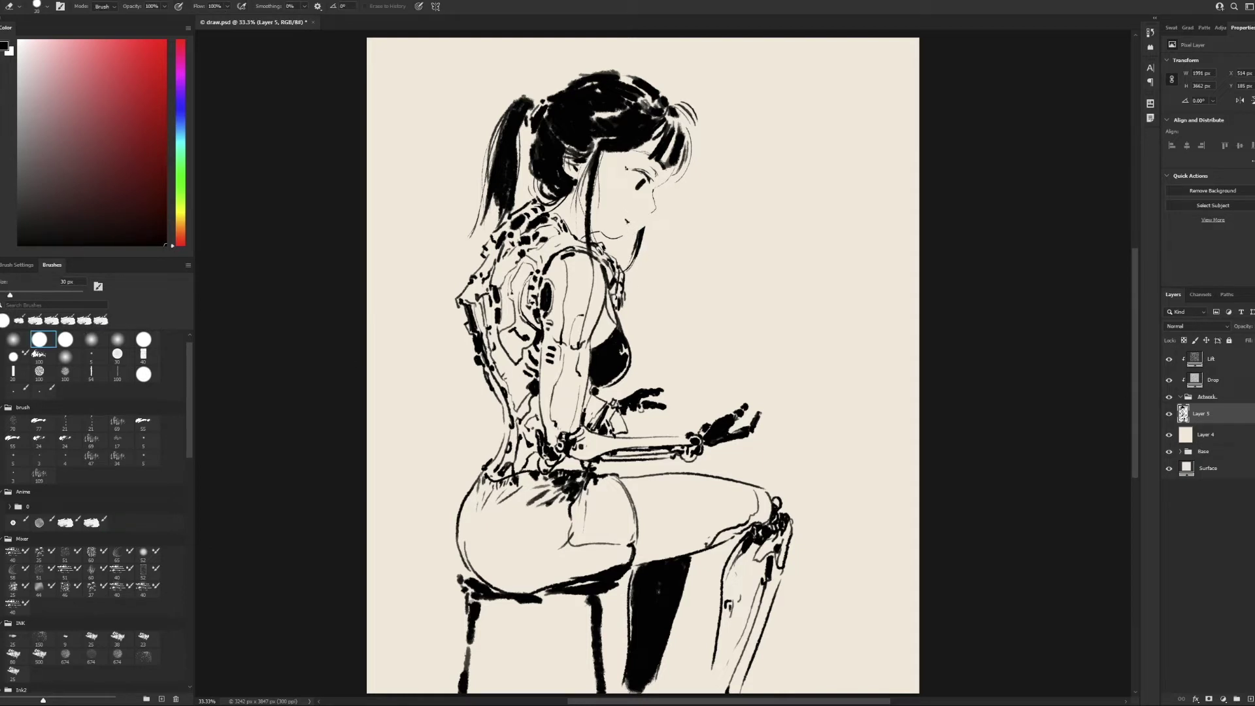
key("b")
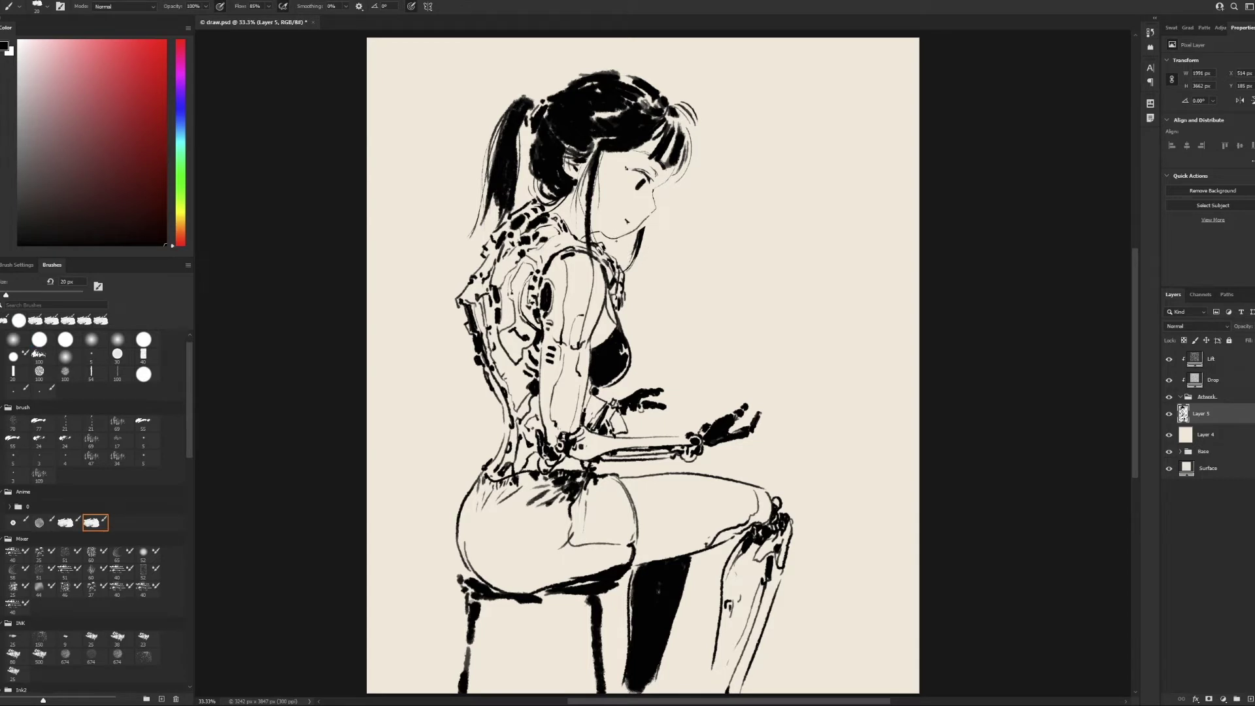
key("bracketright")
key("bracketleft")
key("bracketleft")
left_click_drag(621, 214, 626, 216)
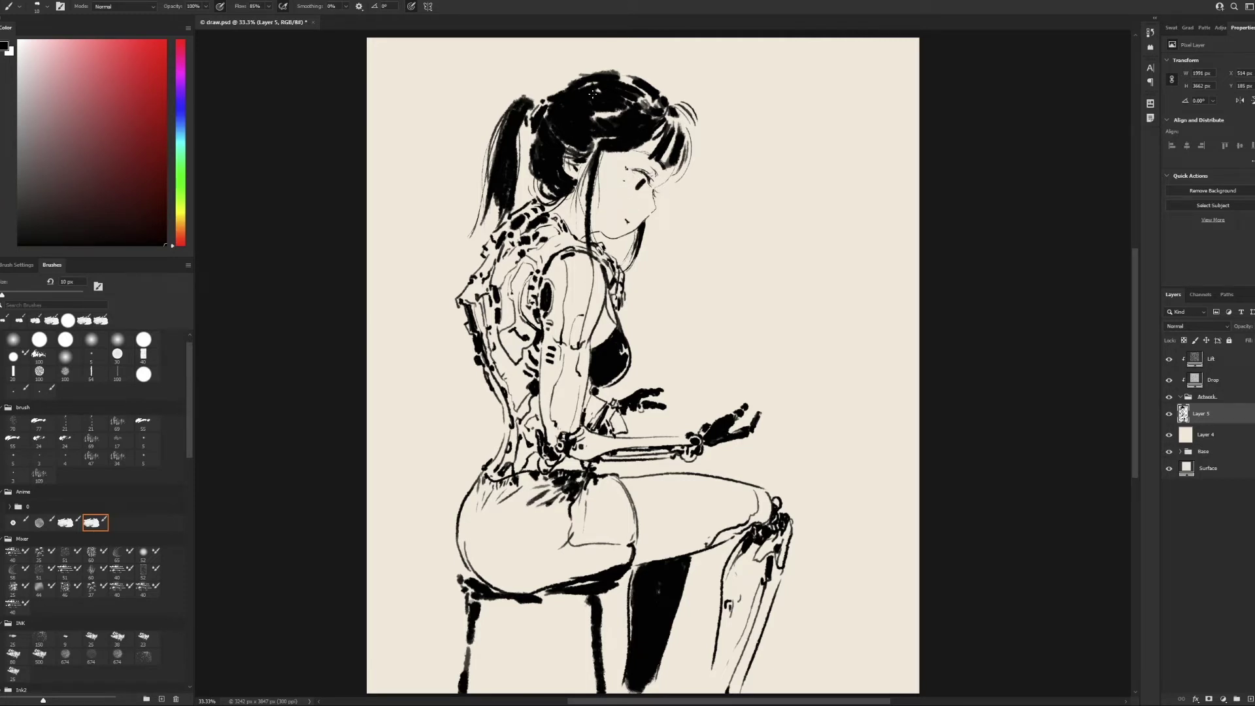
- Ink thin strands along the hair and down the ponytail's outer edge
left_click_drag(685, 127, 690, 137)
mouse_move(572, 95)
left_mouse_down()
mouse_move(554, 79)
mouse_move(504, 105)
mouse_move(481, 160)
left_mouse_up()
left_click_drag(487, 211, 472, 250)
left_click_drag(499, 199, 491, 225)
key("bracketright")
key("e")
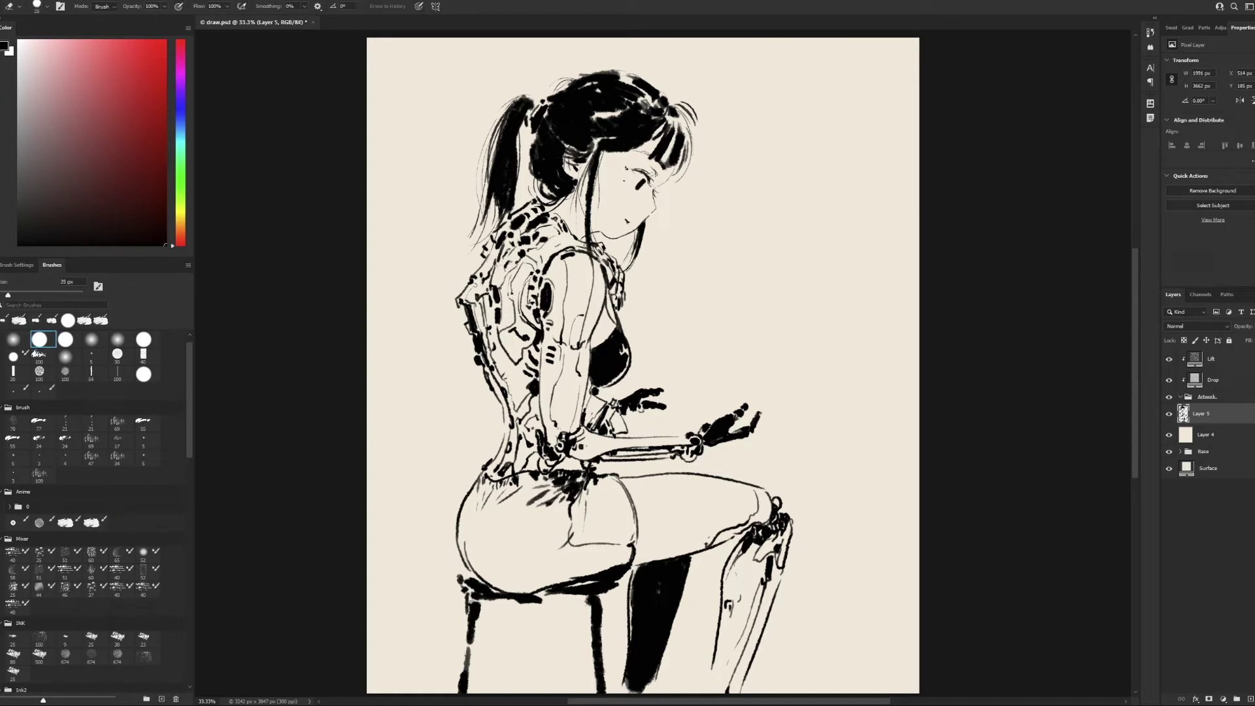
key("b")
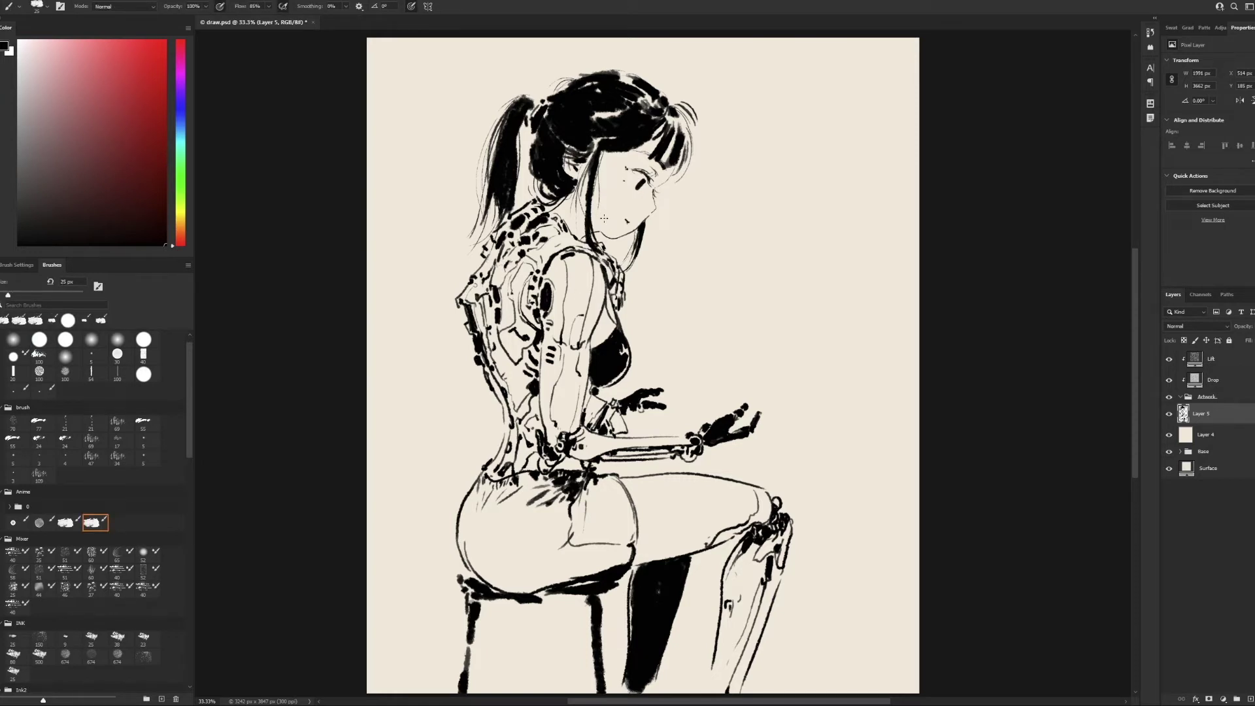
key("bracketright")
- Ink the mechanical foot and try two stool legs, undoing the misplaced ones
key("bracketright")
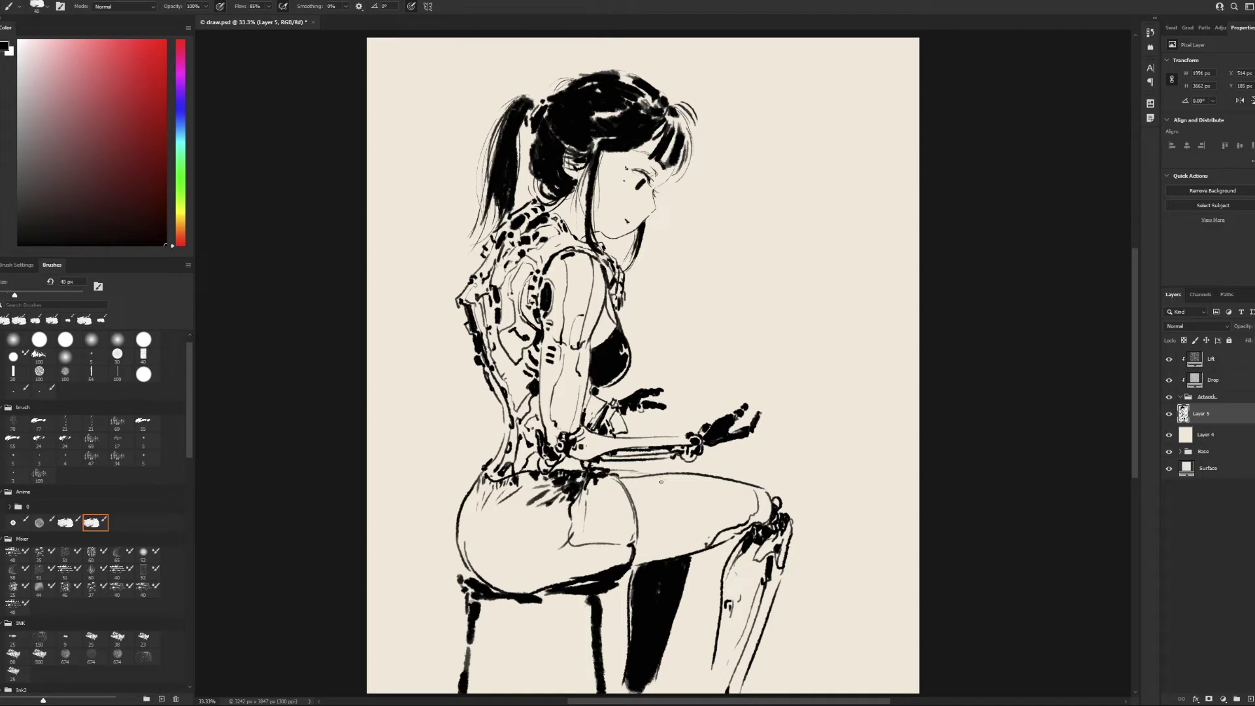
mouse_move(693, 674)
left_mouse_down()
mouse_move(719, 659)
mouse_move(724, 690)
mouse_move(706, 675)
mouse_move(700, 688)
left_mouse_up()
key("bracketright")
key("bracketright")
key("bracketright")
left_click_drag(532, 601, 536, 692)
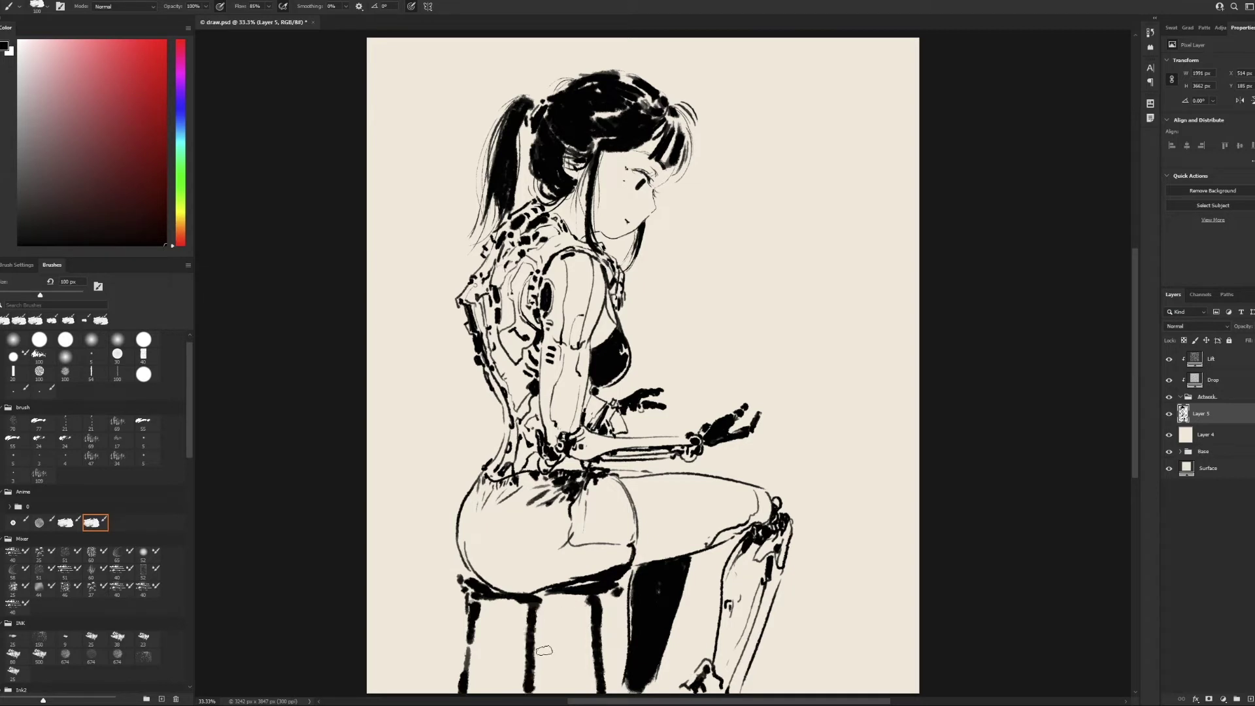
left_click_drag(614, 592, 620, 667)
key("ctrl+z")
key("ctrl+z")
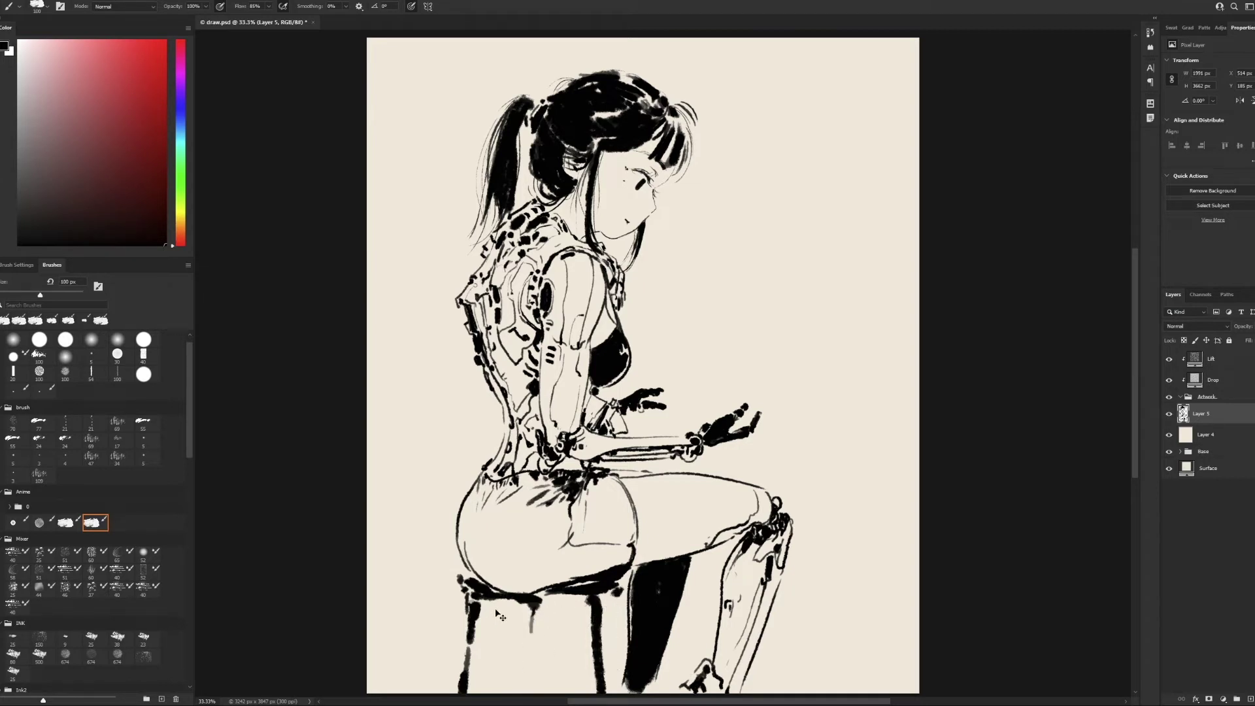
key("ctrl+z")
- Paint three thick black stool legs: left, right and middle
left_click_drag(516, 600, 515, 690)
left_click_drag(611, 589, 608, 683)
key("e")
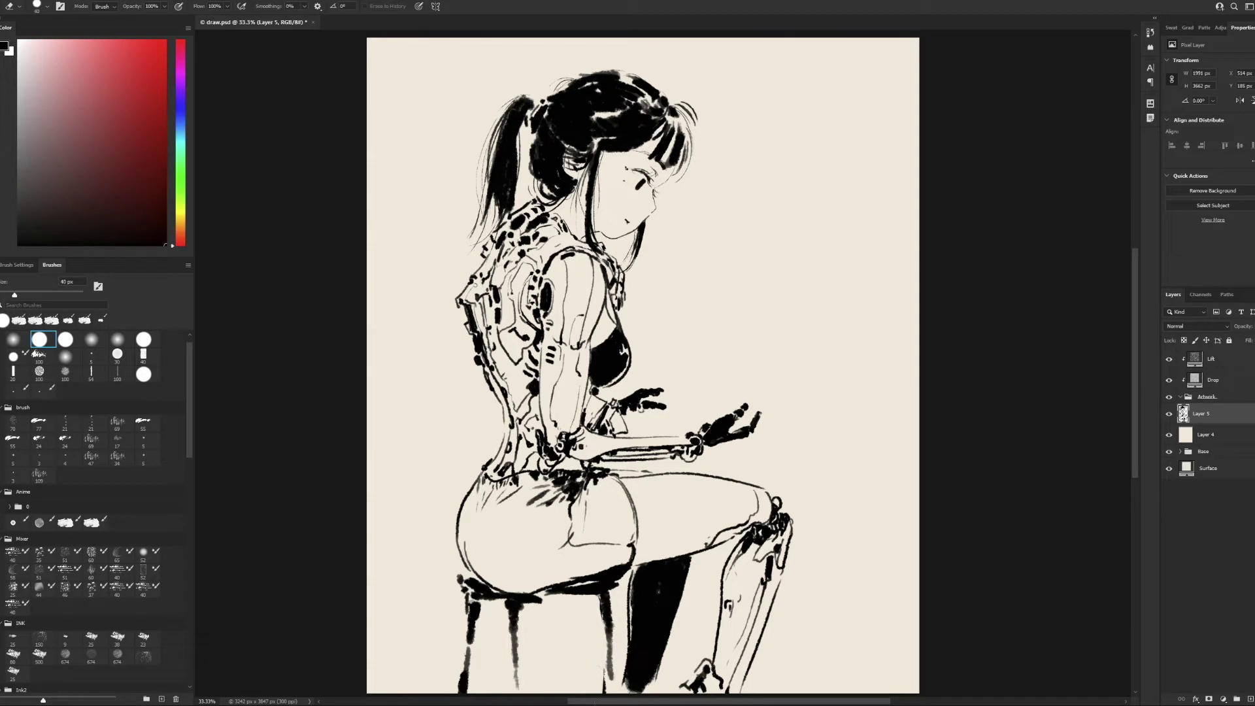
key("b")
left_click(95, 523)
left_click_drag(573, 595, 574, 692)
- Join the stool legs with a thin crossbar and add a new empty layer
key("bracketleft")
key("bracketleft")
key("bracketleft")
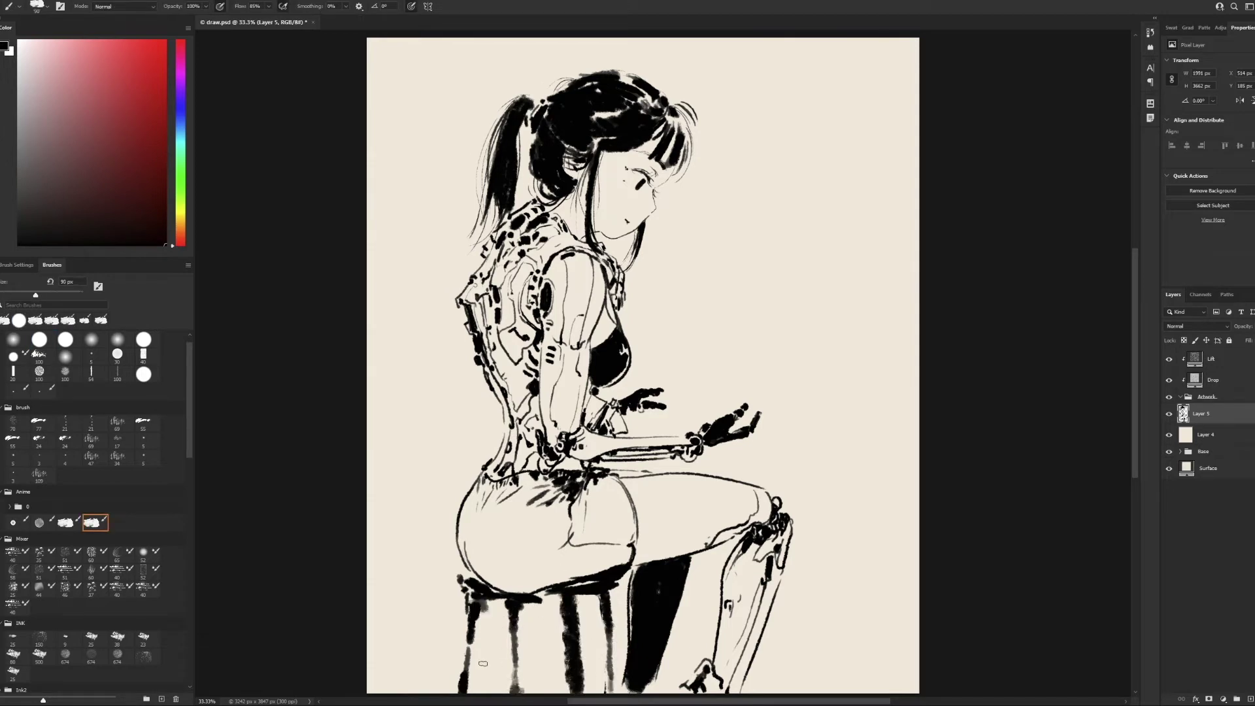
mouse_move(473, 651)
left_mouse_down()
mouse_move(596, 652)
mouse_move(560, 654)
left_mouse_up()
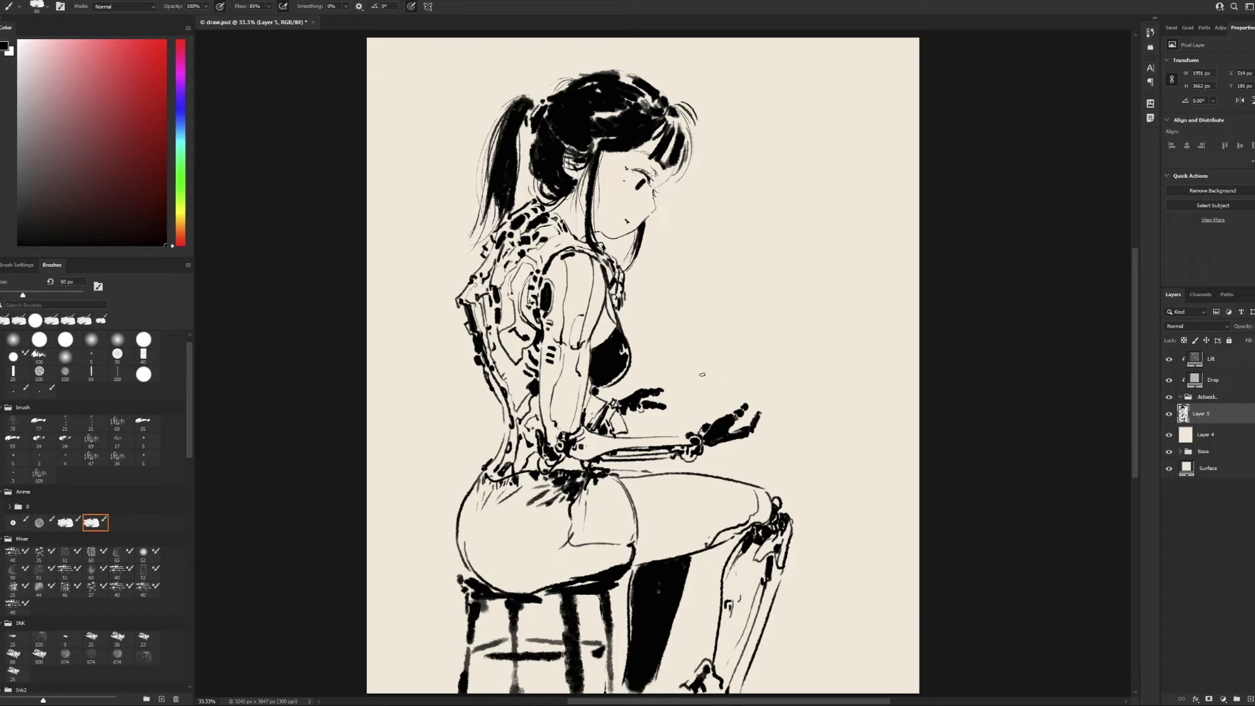
key("ctrl+shift+alt+n")
left_click_drag(774, 375, 749, 414)
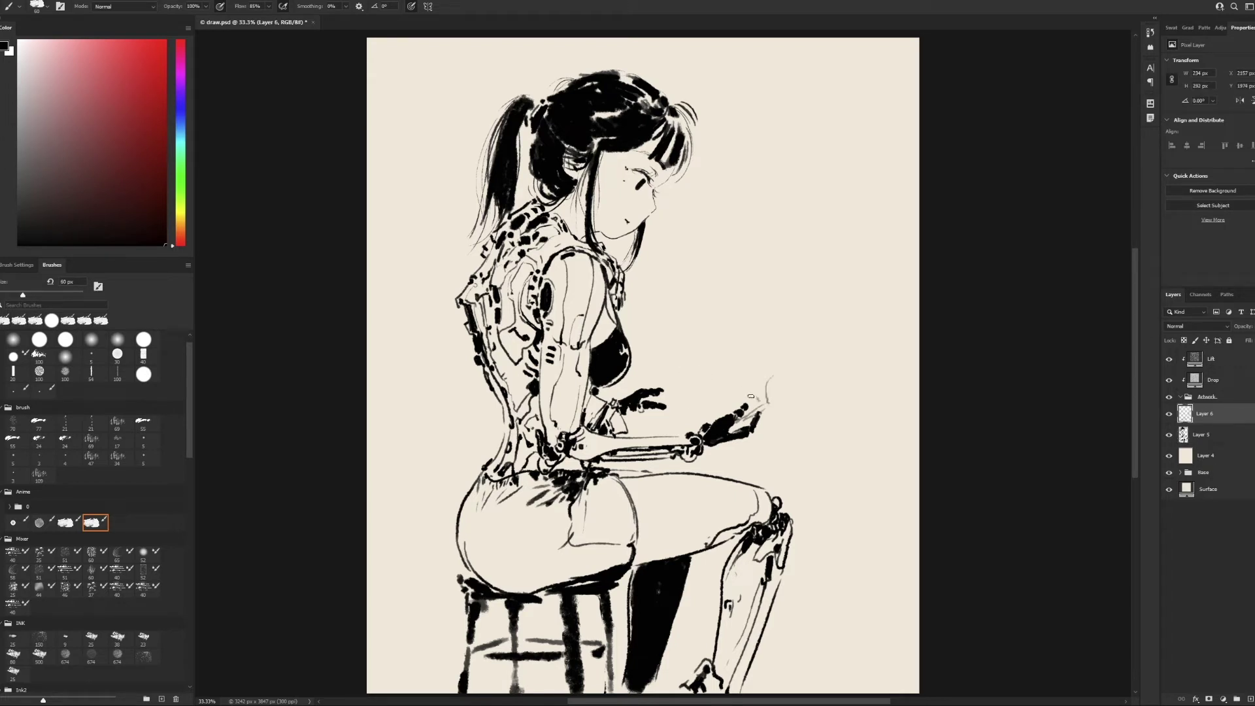
- Ink strokes around the right hand and a thick vertical stroke below it
key("bracketleft")
key("bracketleft")
mouse_move(761, 370)
left_mouse_down()
mouse_move(678, 385)
mouse_move(721, 389)
mouse_move(680, 405)
left_mouse_up()
key("bracketleft")
key("bracketright")
mouse_move(713, 382)
left_mouse_down()
mouse_move(709, 396)
mouse_move(759, 433)
mouse_move(744, 484)
left_mouse_up()
mouse_move(748, 431)
left_mouse_down()
mouse_move(746, 473)
mouse_move(764, 513)
left_mouse_up()
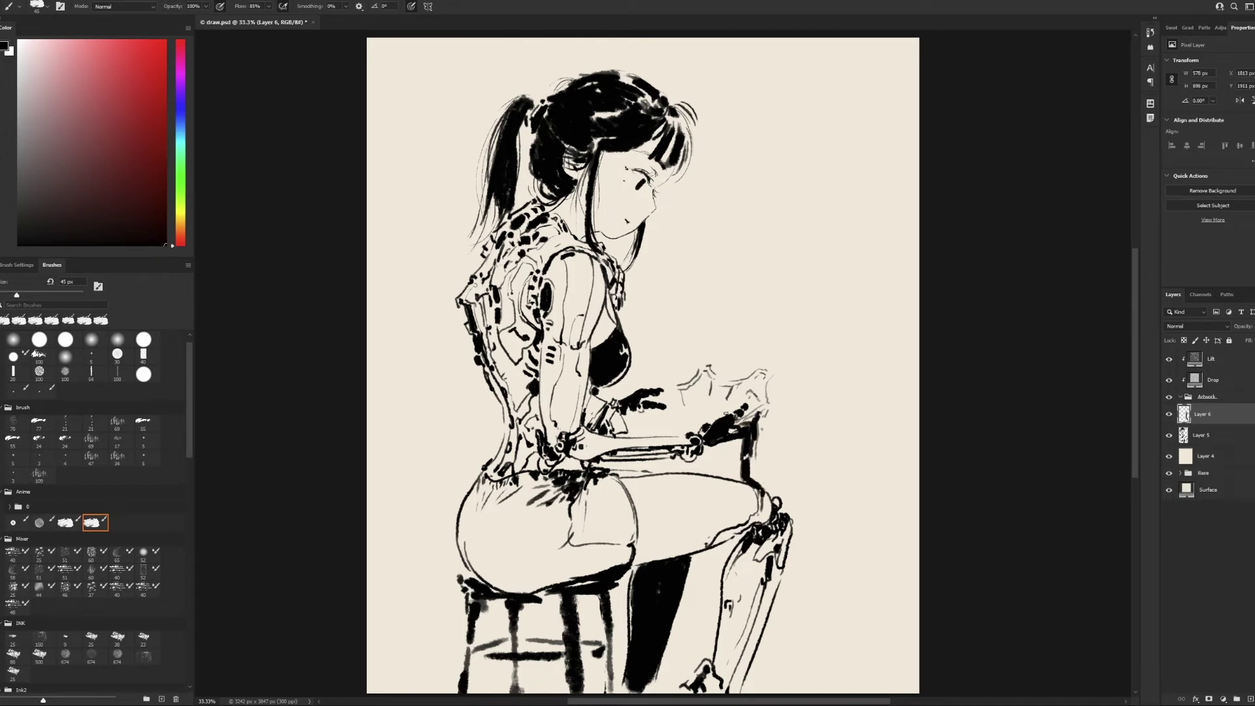
- Ink the book's lower edge and darken the table edge beneath it
left_click_drag(758, 398, 625, 424)
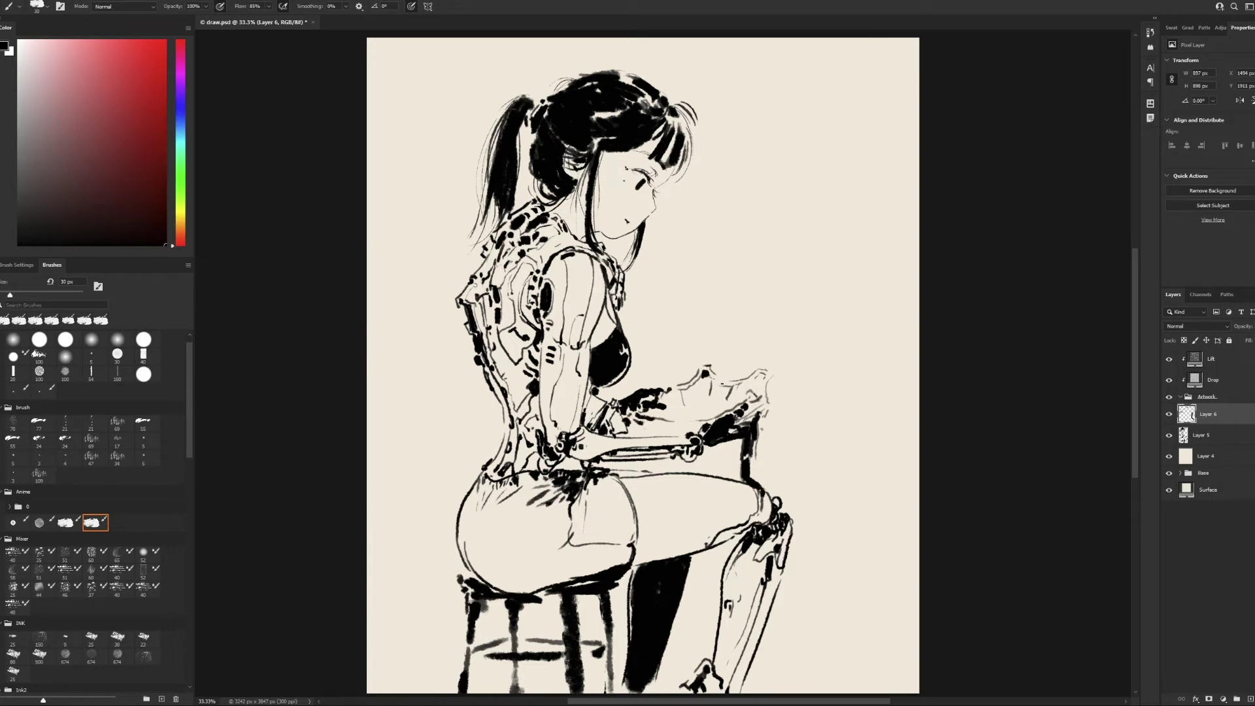
key("bracketright")
mouse_move(703, 429)
left_mouse_down()
mouse_move(630, 423)
mouse_move(660, 436)
left_mouse_up()
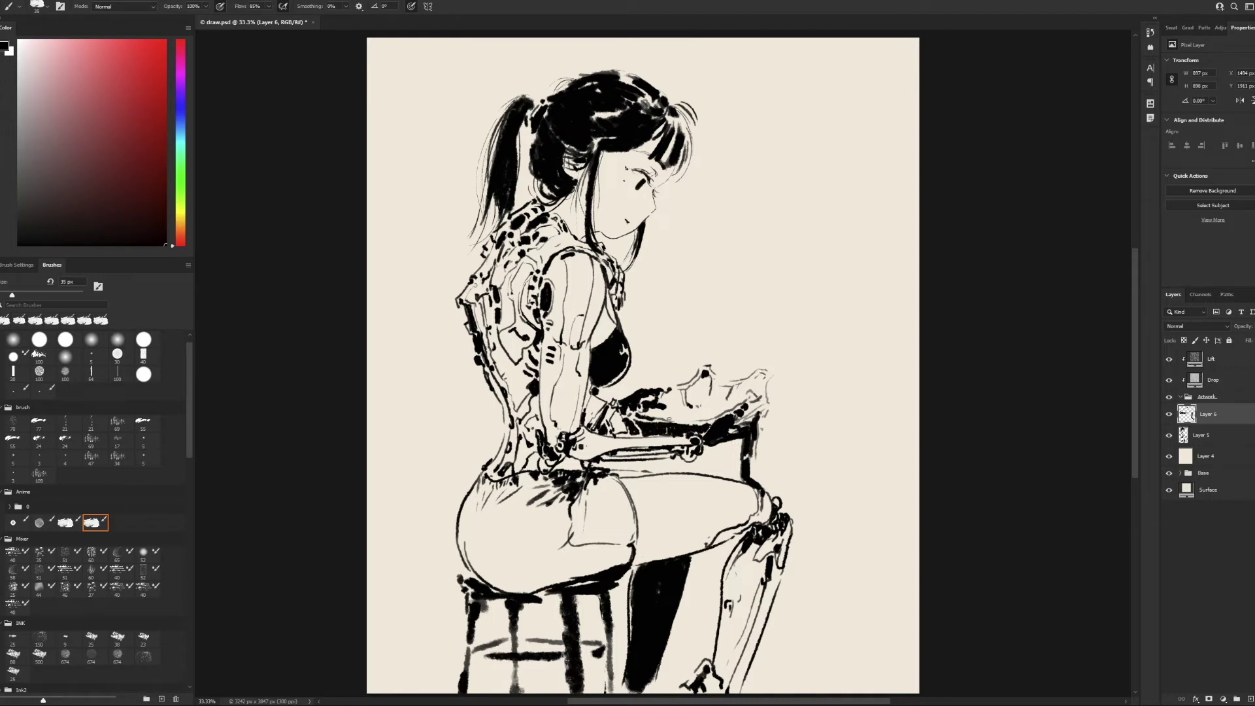
left_click_drag(737, 438, 710, 451)
key("bracketleft")
left_click_drag(767, 396, 789, 417)
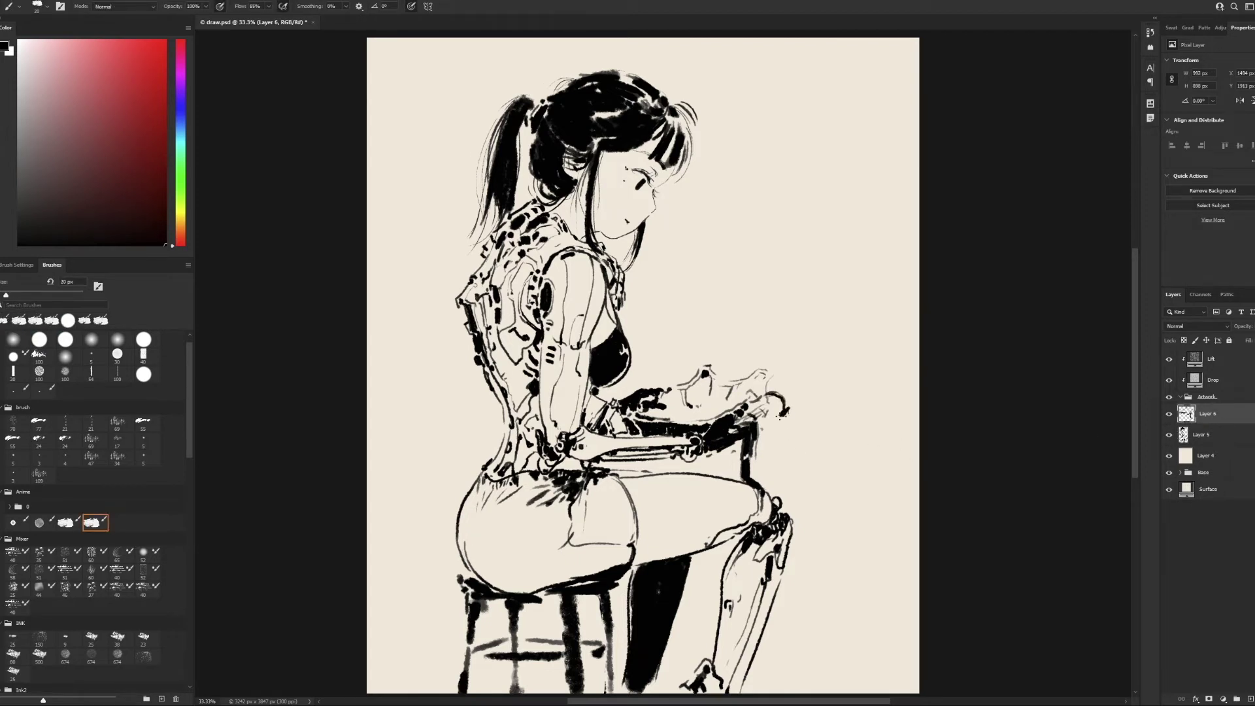
- Paint a thick vertical shape and a device outline in the upper right
key("bracketleft")
key("bracketright")
key("bracketright")
left_click_drag(869, 219, 873, 278)
- Ink a tall upright pen with a thickened top end
key("bracketright")
key("bracketright")
mouse_move(860, 219)
left_mouse_down()
mouse_move(860, 239)
mouse_move(909, 268)
left_mouse_up()
key("bracketleft")
key("bracketleft")
mouse_move(902, 224)
left_mouse_down()
mouse_move(914, 247)
mouse_move(875, 194)
mouse_move(839, 199)
left_mouse_up()
mouse_move(814, 214)
left_mouse_down()
mouse_move(857, 218)
mouse_move(834, 234)
mouse_move(840, 244)
left_mouse_up()
key("bracketright")
mouse_move(744, 344)
left_mouse_down()
mouse_move(733, 376)
mouse_move(761, 288)
left_mouse_up()
mouse_move(760, 306)
left_mouse_down()
mouse_move(769, 288)
mouse_move(761, 311)
left_mouse_up()
key("bracketleft")
key("bracketleft")
key("bracketleft")
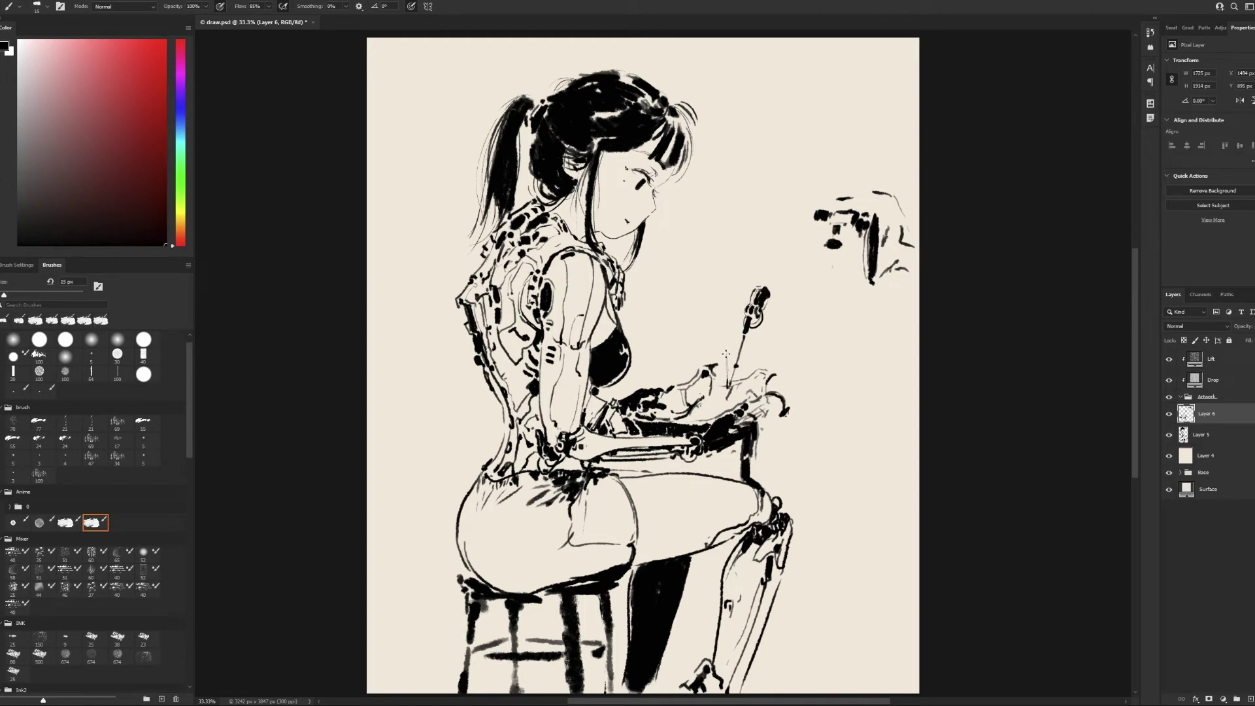
- Ink a second pen-like tool angled up beside the first
key("bracketright")
key("bracketright")
key("bracketright")
mouse_move(725, 359)
left_mouse_down()
mouse_move(722, 295)
mouse_move(818, 262)
mouse_move(752, 271)
mouse_move(812, 262)
mouse_move(826, 292)
mouse_move(823, 256)
mouse_move(821, 301)
mouse_move(828, 282)
left_mouse_up()
key("bracketleft")
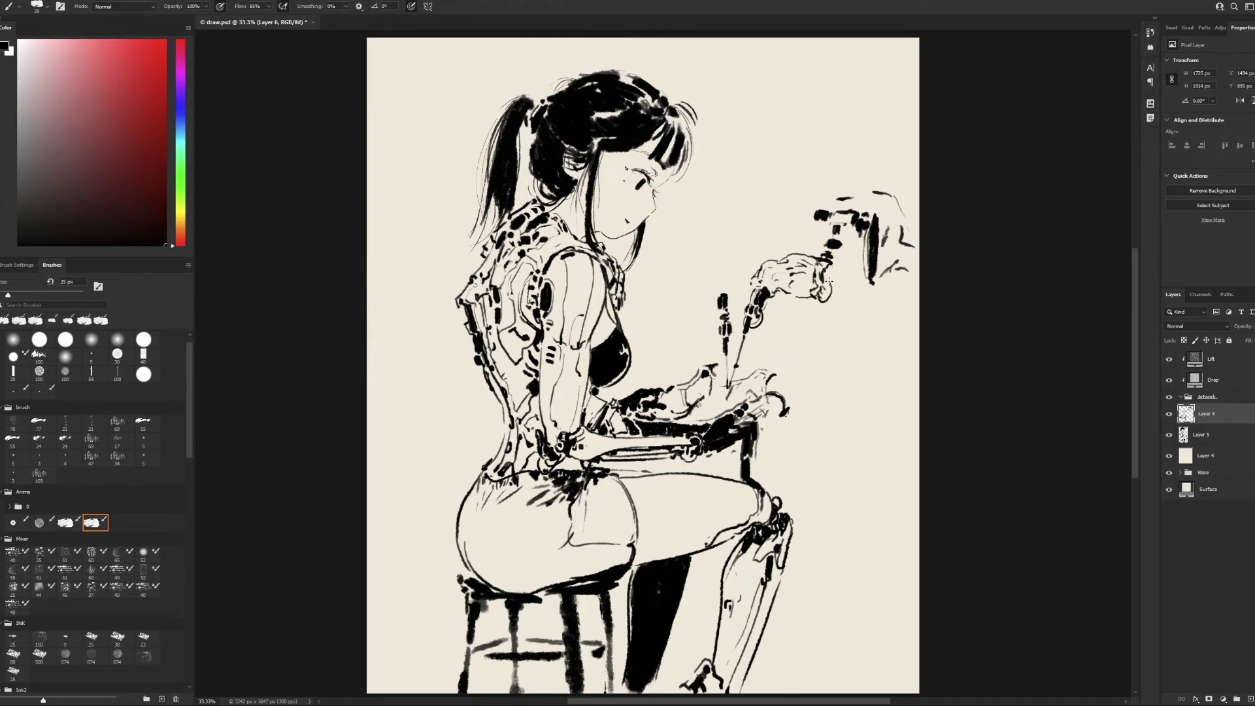
key("bracketright")
key("bracketright")
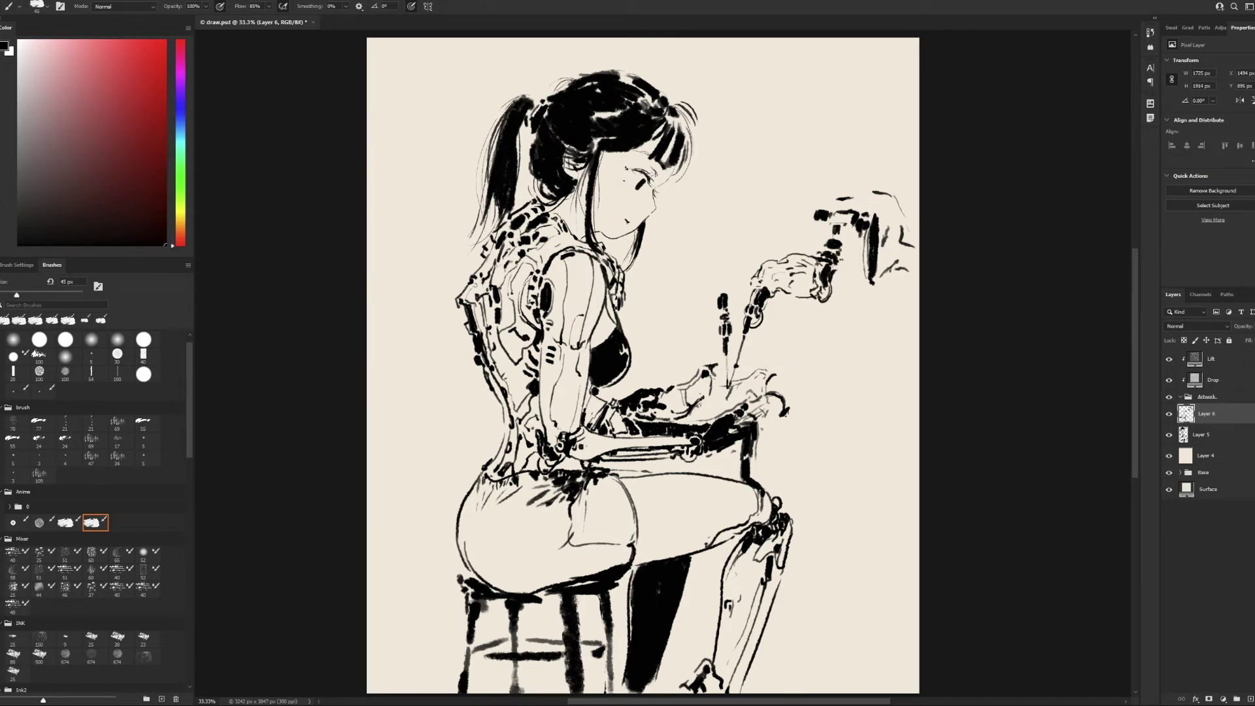
key("bracketright")
key("bracketright")
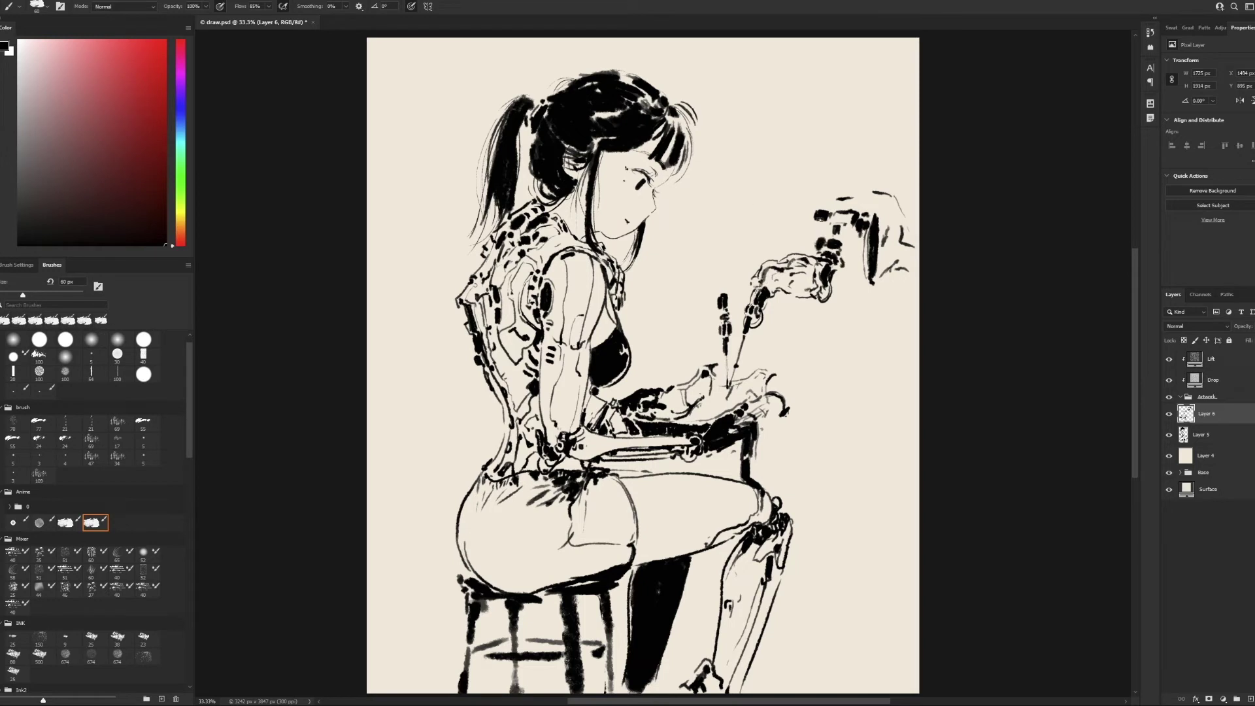
key("bracketleft")
key("bracketleft")
- Build up the camera's dark shapes and its top and lower edges
key("bracketright")
left_click_drag(827, 196, 858, 188)
mouse_move(850, 232)
left_mouse_down()
mouse_move(856, 283)
mouse_move(815, 234)
mouse_move(831, 226)
mouse_move(825, 235)
left_mouse_up()
key("bracketright")
key("bracketleft")
key("bracketleft")
key("bracketleft")
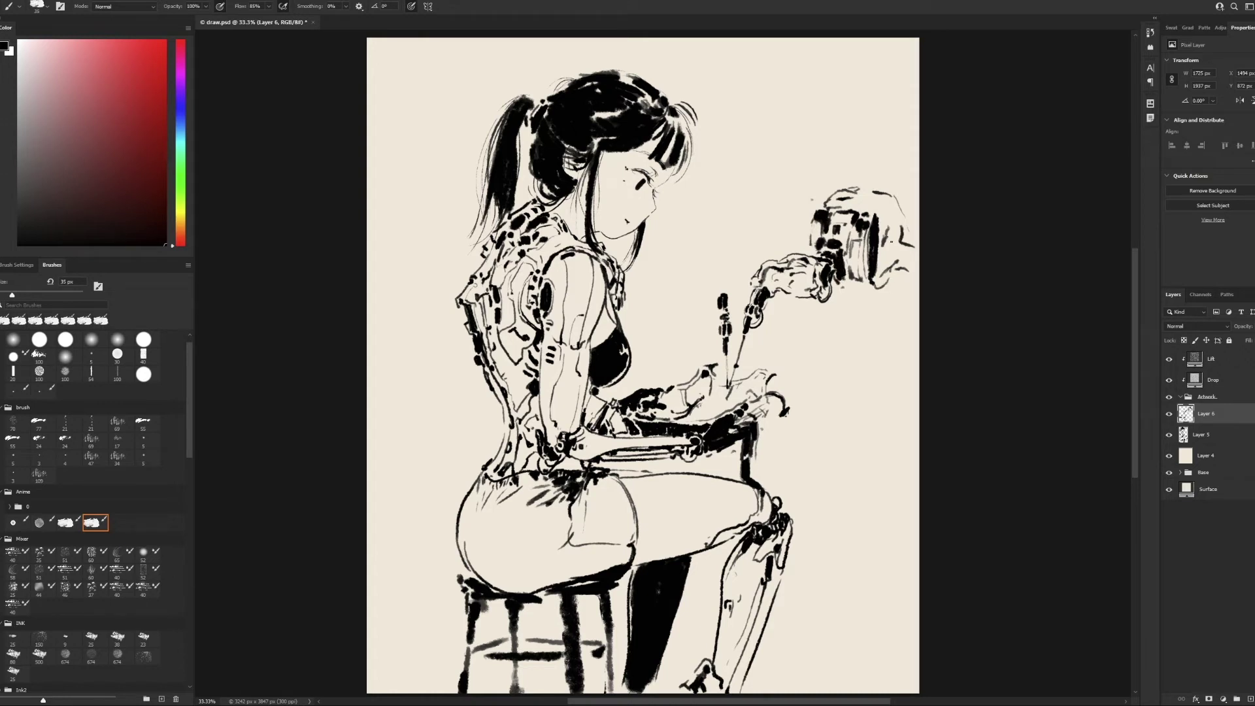
mouse_move(880, 191)
left_mouse_down()
mouse_move(917, 208)
mouse_move(883, 186)
left_mouse_up()
key("bracketright")
left_click_drag(848, 291, 917, 288)
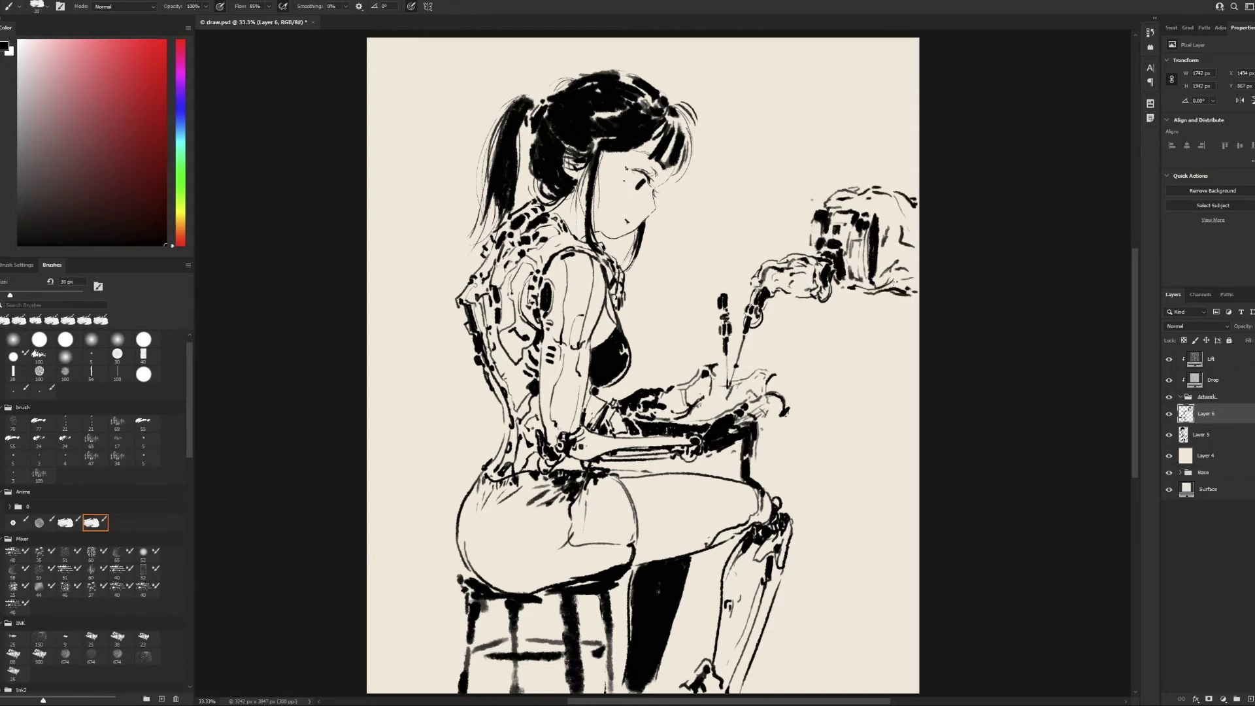
- Draw loops around the screwdriver tops and curves under the robotic arm, undoing stray strokes
key("bracketleft")
key("bracketleft")
key("bracketleft")
mouse_move(714, 298)
left_mouse_down()
mouse_move(737, 289)
mouse_move(788, 324)
mouse_move(801, 294)
mouse_move(778, 301)
mouse_move(788, 314)
mouse_move(800, 297)
mouse_move(847, 291)
mouse_move(804, 320)
left_mouse_up()
key("bracketright")
key("bracketright")
key("bracketright")
mouse_move(861, 288)
left_mouse_down()
mouse_move(876, 305)
mouse_move(861, 356)
left_mouse_up()
key("ctrl+z")
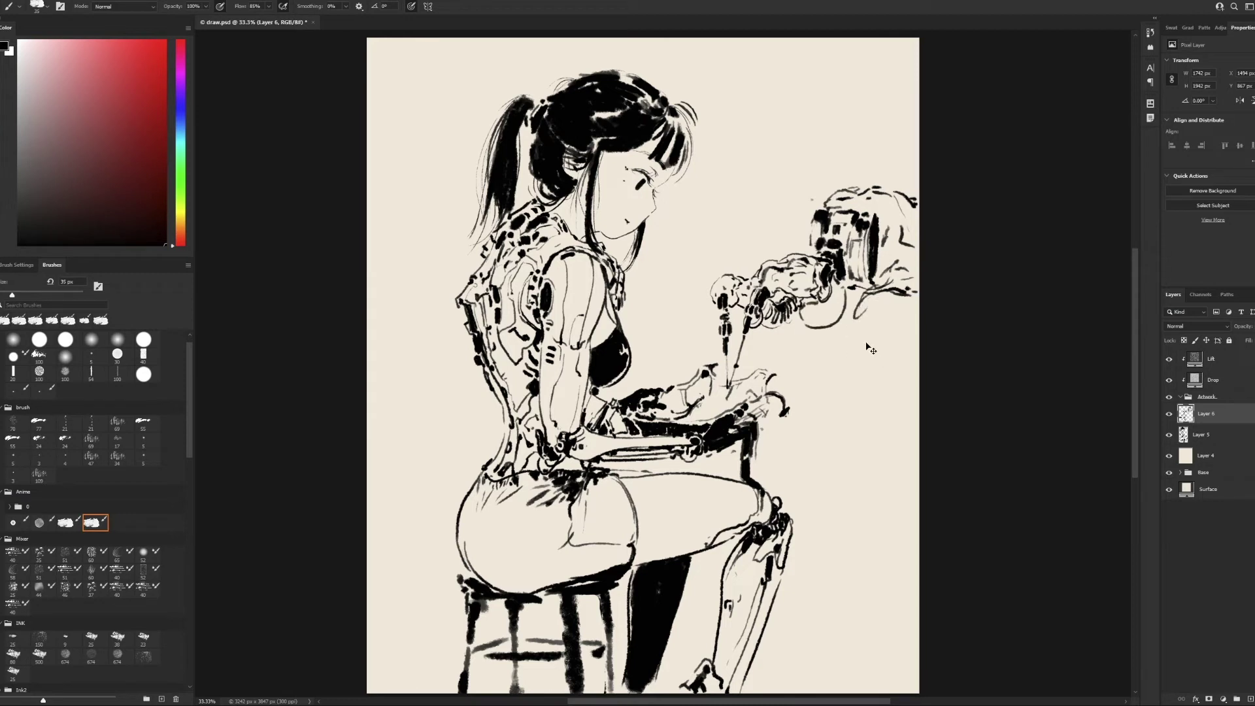
key("ctrl+z")
left_click_drag(834, 288, 795, 334)
- Draw a bracket-shaped frame above the camera, redoing its side straighter
mouse_move(826, 198)
left_mouse_down()
mouse_move(812, 162)
mouse_move(730, 171)
mouse_move(741, 239)
left_mouse_up()
key("ctrl+z")
mouse_move(722, 165)
left_mouse_down()
mouse_move(734, 191)
mouse_move(820, 164)
mouse_move(852, 169)
mouse_move(828, 156)
left_mouse_up()
key("bracketleft")
key("bracketleft")
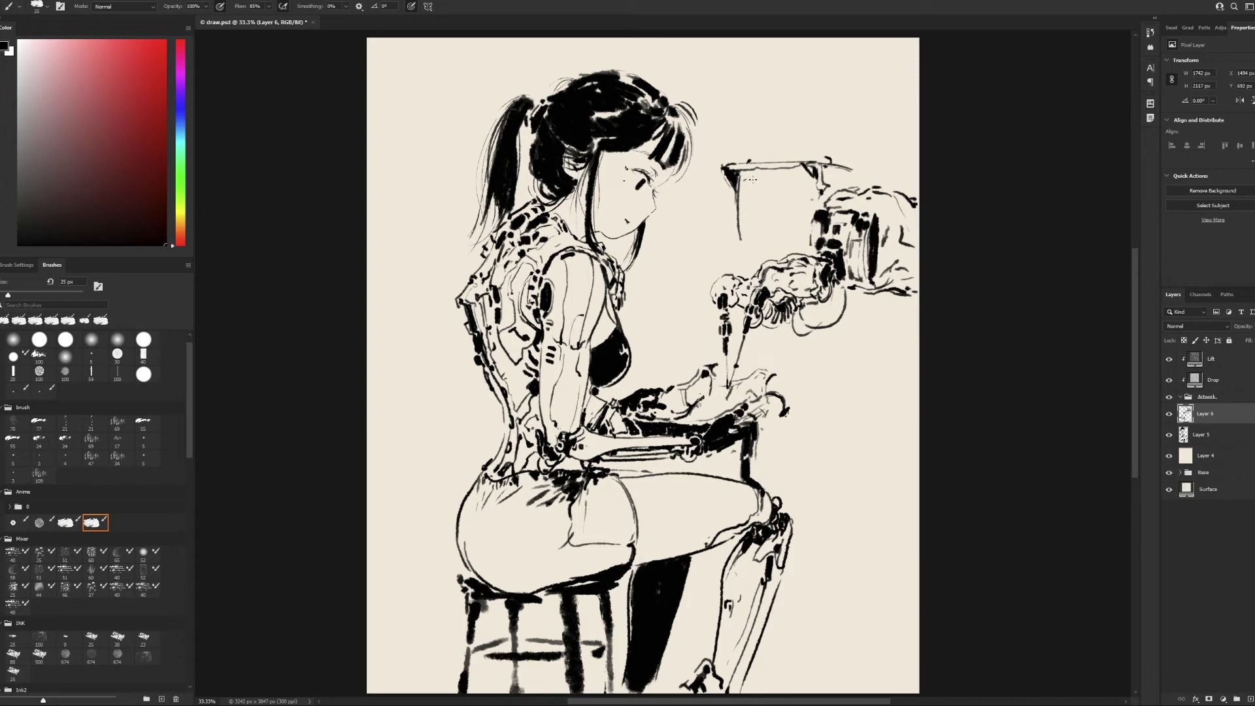
- Ink the monitor bracket's left side, bottom, right end and thick top edge
left_click_drag(749, 176, 744, 239)
left_click_drag(745, 176, 810, 178)
mouse_move(810, 246)
left_mouse_down()
mouse_move(747, 248)
mouse_move(810, 237)
left_mouse_up()
key("ctrl+z")
left_click_drag(833, 172, 833, 187)
mouse_move(758, 159)
left_mouse_down()
mouse_move(830, 155)
mouse_move(820, 154)
mouse_move(844, 189)
mouse_move(860, 188)
left_mouse_up()
key("bracketright")
key("bracketright")
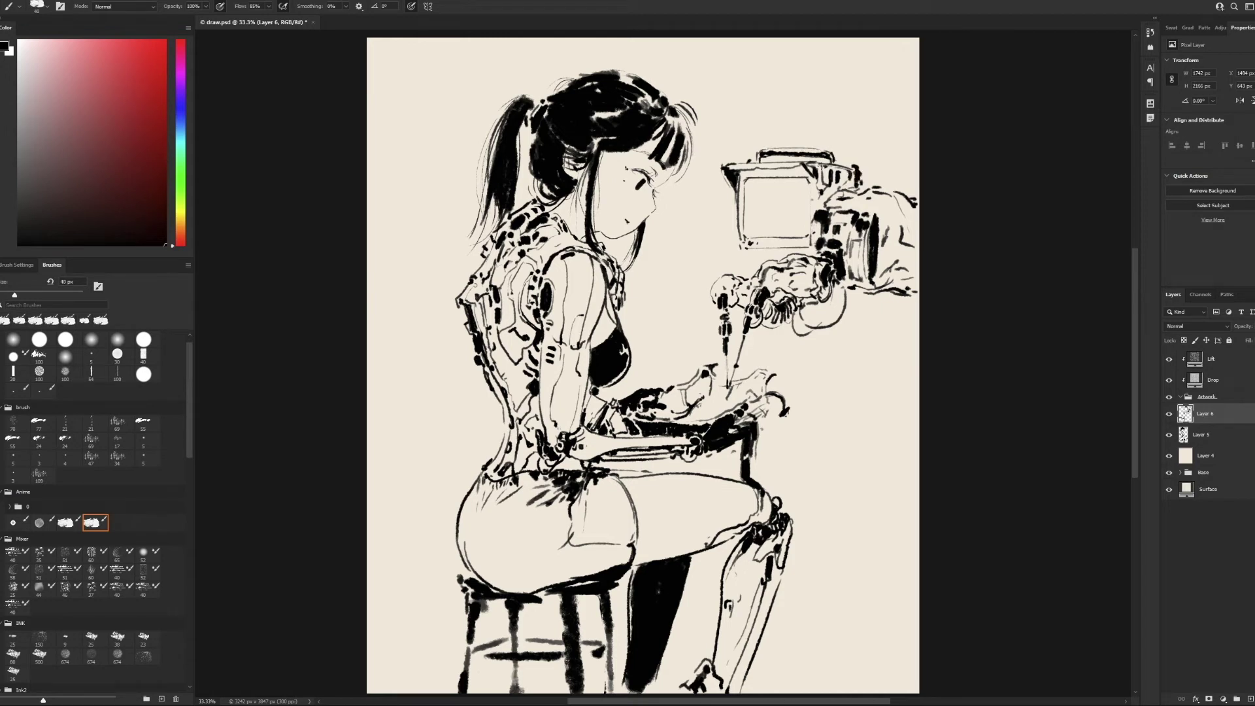
- Outline the monitor's lower edge and a boxy hatched machine under the hands
mouse_move(736, 231)
left_mouse_down()
mouse_move(730, 253)
mouse_move(795, 248)
left_mouse_up()
mouse_move(834, 291)
left_mouse_down()
mouse_move(839, 308)
mouse_move(856, 299)
mouse_move(833, 357)
left_mouse_up()
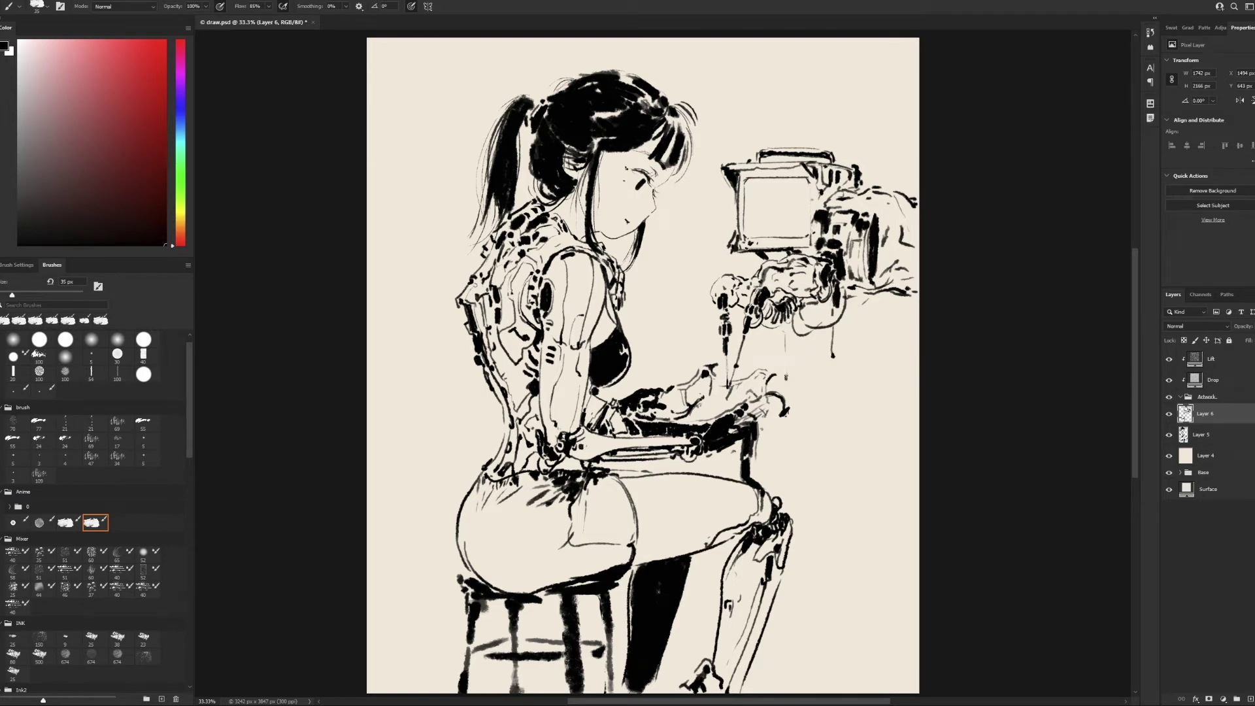
mouse_move(712, 324)
left_mouse_down()
mouse_move(675, 325)
mouse_move(675, 378)
mouse_move(700, 330)
left_mouse_up()
mouse_move(755, 333)
left_mouse_down()
mouse_move(777, 339)
mouse_move(754, 368)
mouse_move(789, 378)
mouse_move(796, 361)
left_mouse_up()
mouse_move(802, 335)
left_mouse_down()
mouse_move(818, 338)
mouse_move(810, 402)
left_mouse_up()
left_click_drag(796, 402, 816, 407)
left_click_drag(793, 359, 792, 408)
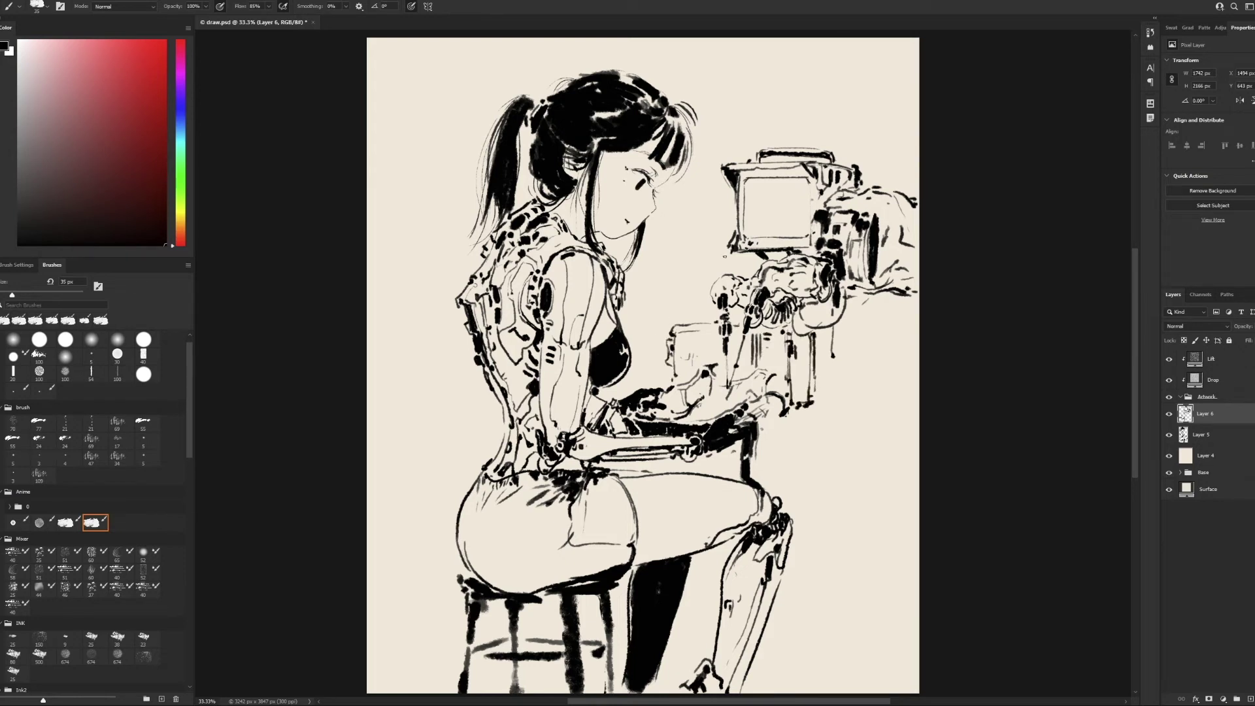
- Add a new blank layer for tones below the ink
key("bracketleft")
key("bracketright")
key("bracketright")
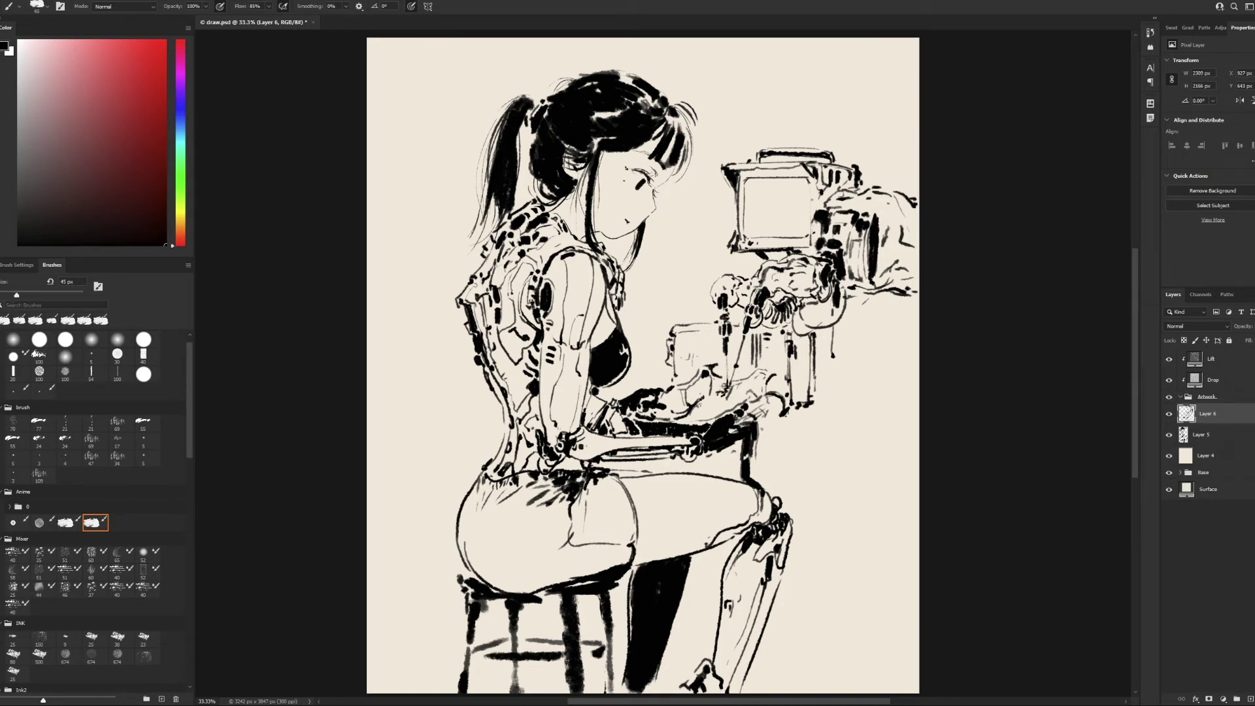
key("ctrl+shift+alt+n")
- Paint tan tone over the face, neck and shoulder, erasing spills
key("ctrl+alt+shift+n")
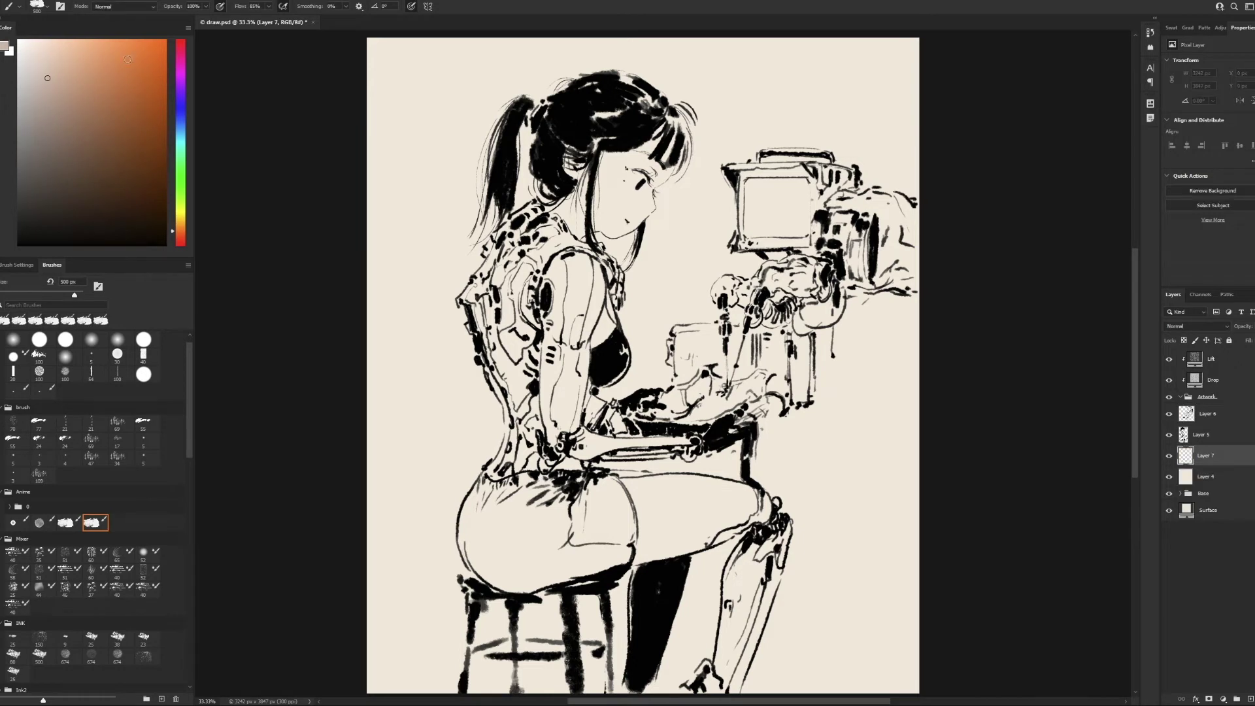
key("bracketleft")
key("bracketleft")
key("bracketleft")
left_click_drag(601, 150, 673, 170)
key("bracketleft")
key("bracketleft")
key("bracketleft")
left_click_drag(599, 189, 546, 232)
key("e")
key("bracketleft")
key("bracketleft")
key("bracketleft")
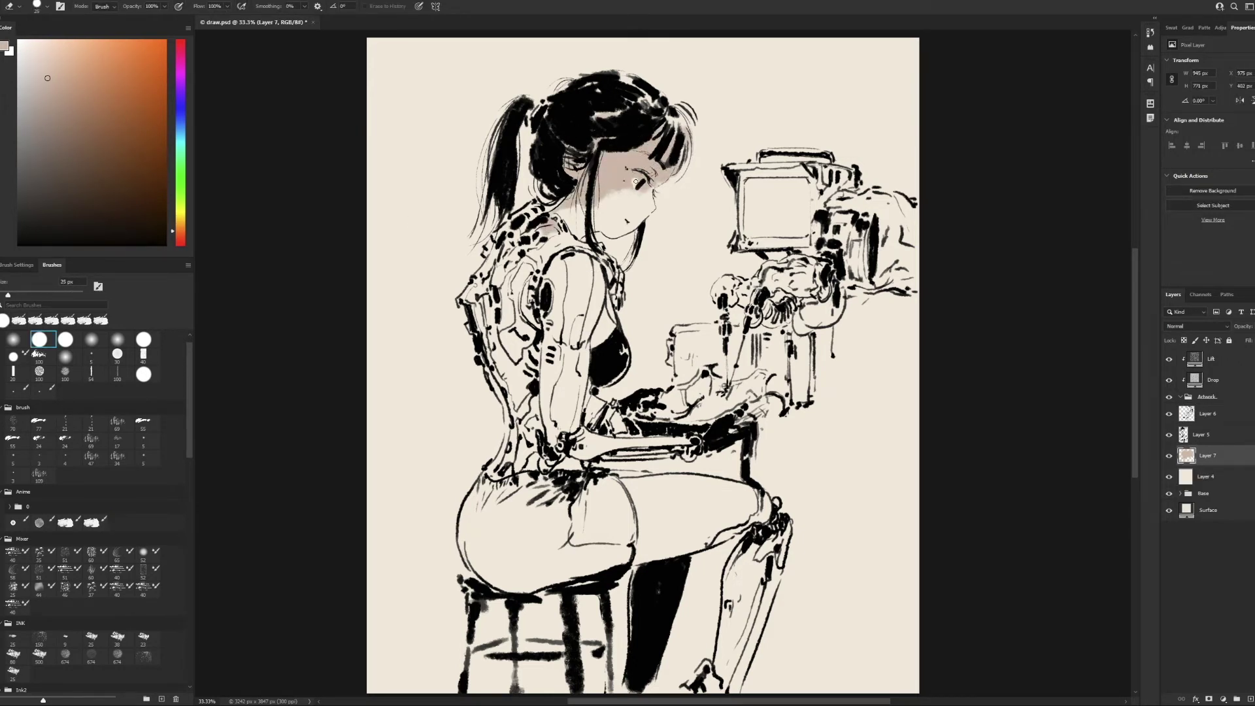
key("b")
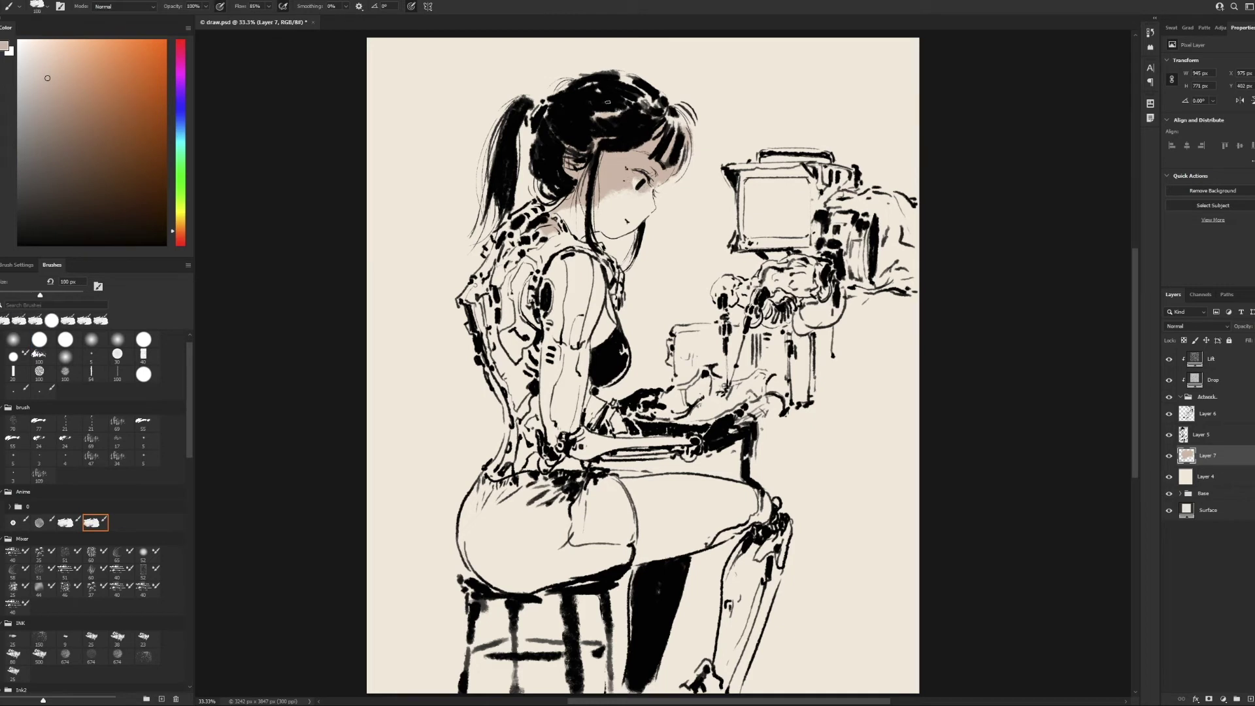
left_click_drag(539, 204, 485, 258)
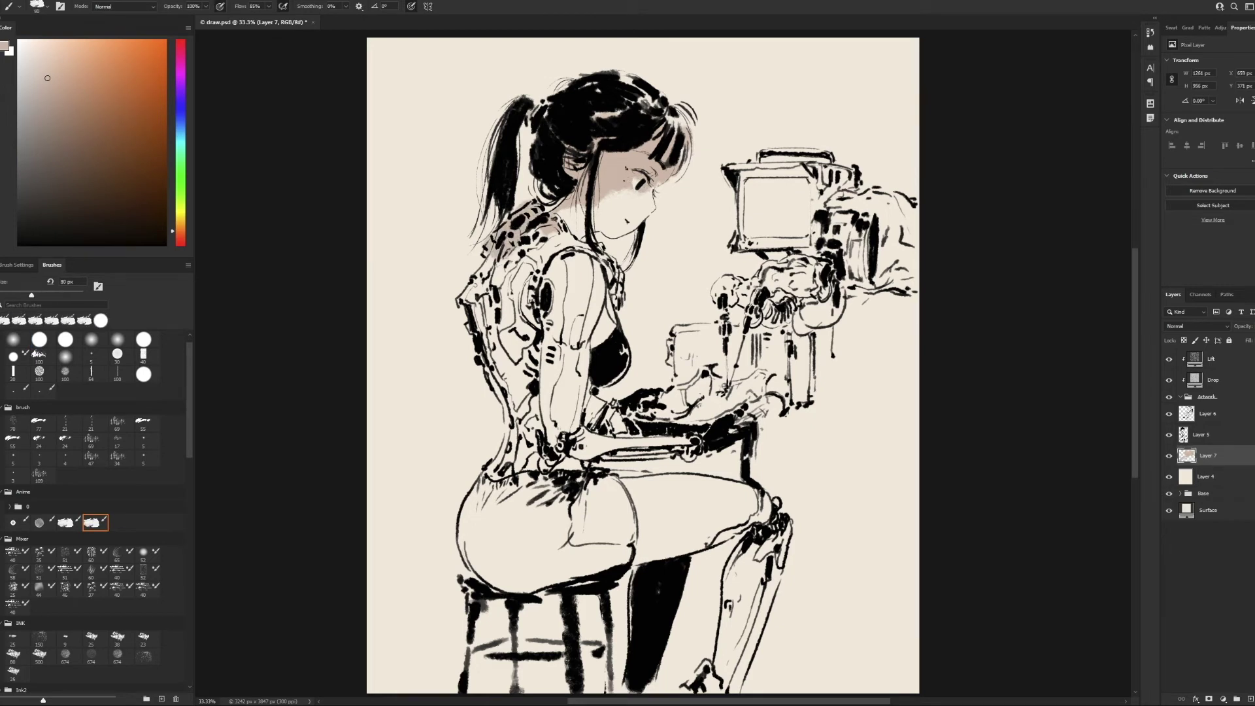
- Tone the upper arm, back, torso, buttocks and upper thigh tan
key("bracketright")
key("bracketright")
key("bracketright")
left_click_drag(570, 260, 589, 336)
key("bracketleft")
key("bracketleft")
key("bracketleft")
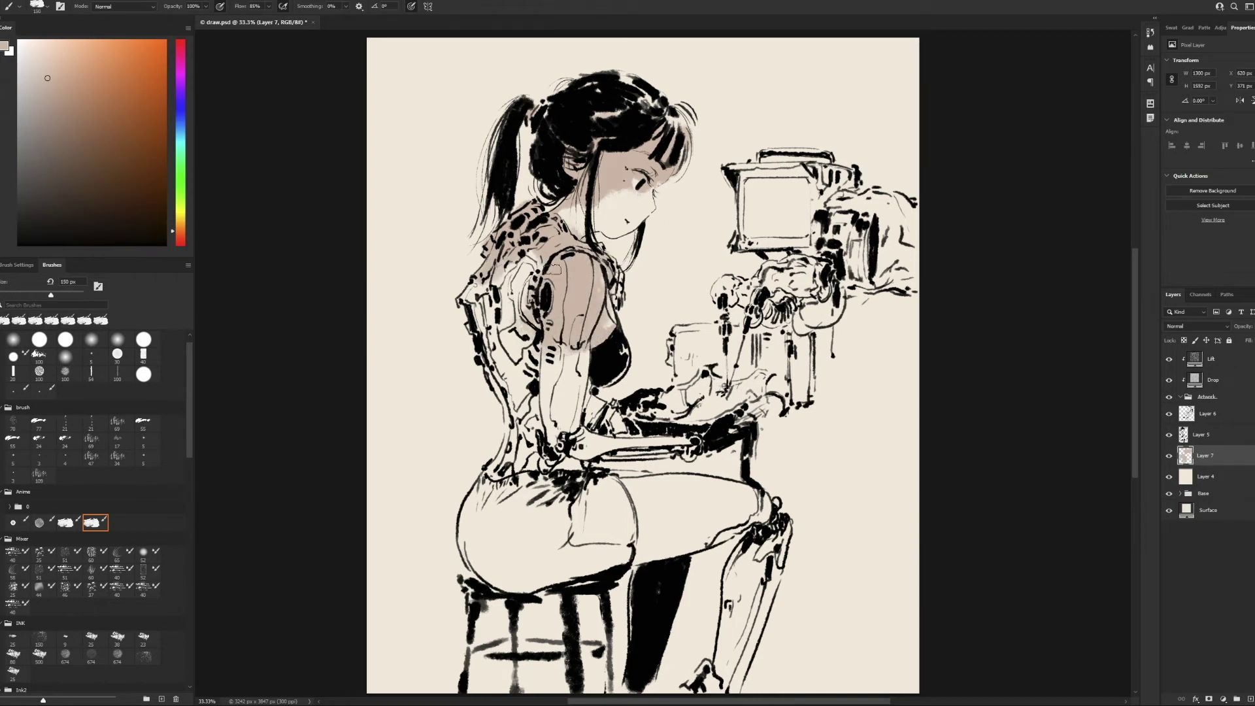
key("bracketright")
key("bracketright")
mouse_move(554, 269)
left_mouse_down()
mouse_move(500, 327)
mouse_move(523, 392)
mouse_move(563, 445)
mouse_move(512, 391)
mouse_move(497, 474)
mouse_move(595, 409)
mouse_move(578, 428)
mouse_move(690, 446)
mouse_move(679, 452)
left_mouse_up()
key("bracketleft")
key("bracketleft")
key("bracketleft")
mouse_move(533, 487)
left_mouse_down()
mouse_move(578, 529)
mouse_move(592, 497)
mouse_move(621, 497)
mouse_move(579, 543)
left_mouse_up()
key("bracketright")
key("bracketright")
key("bracketright")
left_click_drag(579, 543, 608, 484)
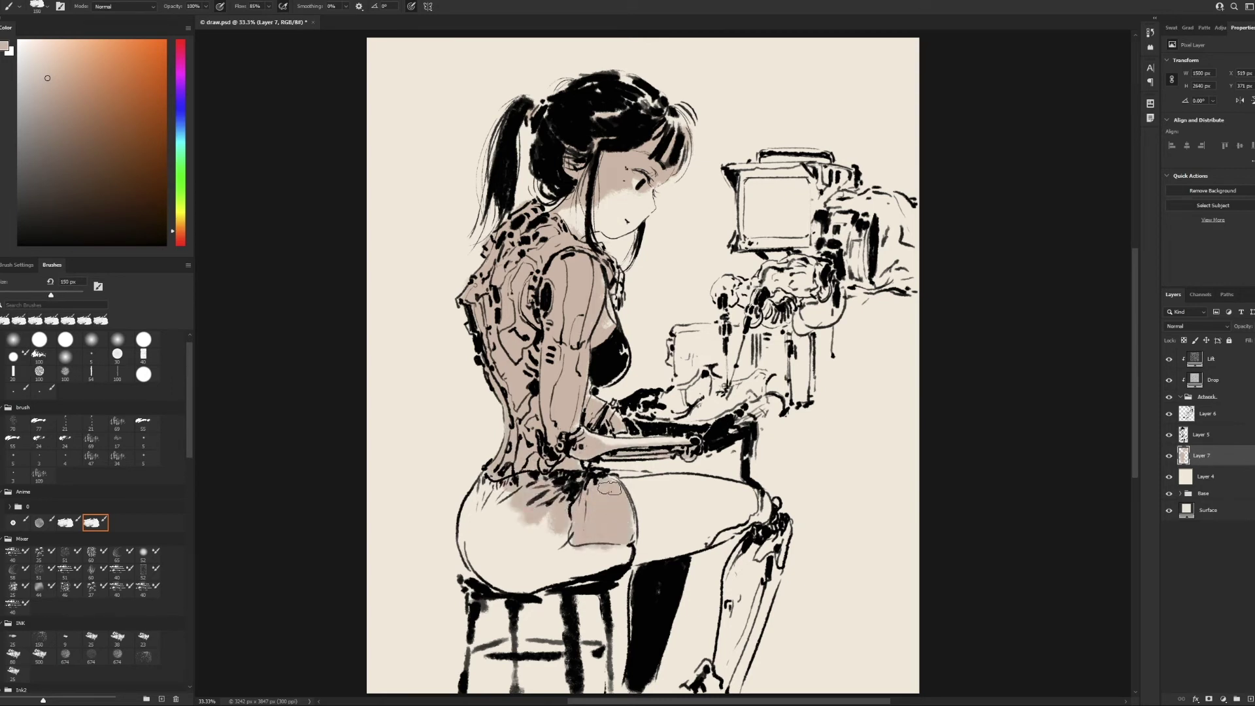
- Switch to the soft Anime brush and extend tone over buttock and thigh
key("e")
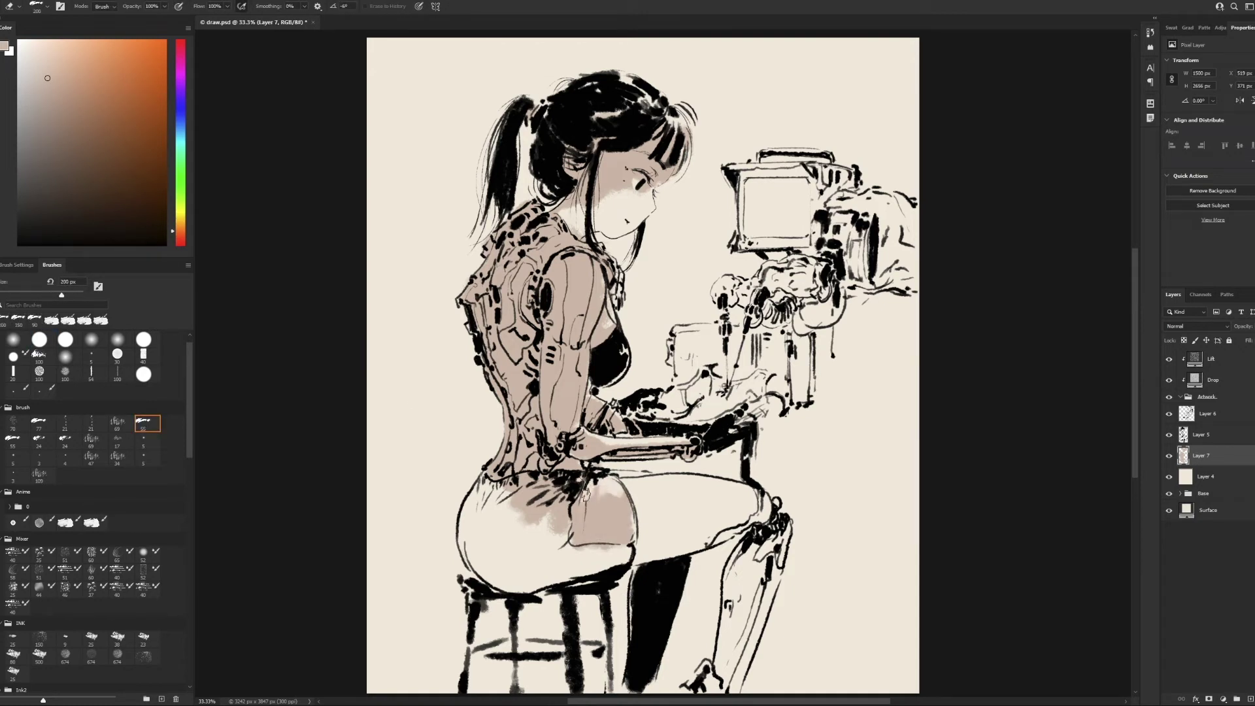
left_click(119, 458)
left_click(95, 522)
key("b")
left_click_drag(628, 517, 563, 563)
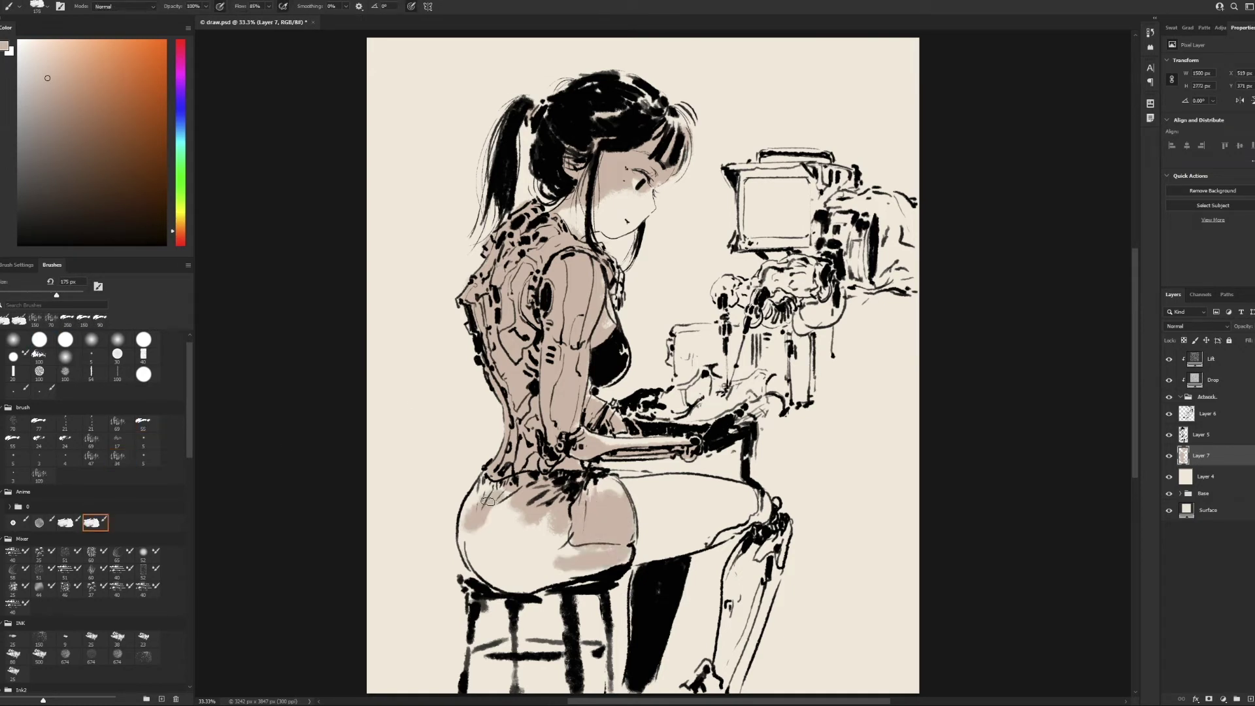
mouse_move(484, 477)
left_mouse_down()
mouse_move(489, 568)
mouse_move(595, 552)
mouse_move(719, 510)
mouse_move(641, 550)
left_mouse_up()
- Fill tan tone along the thigh and down the shin
key("bracketleft")
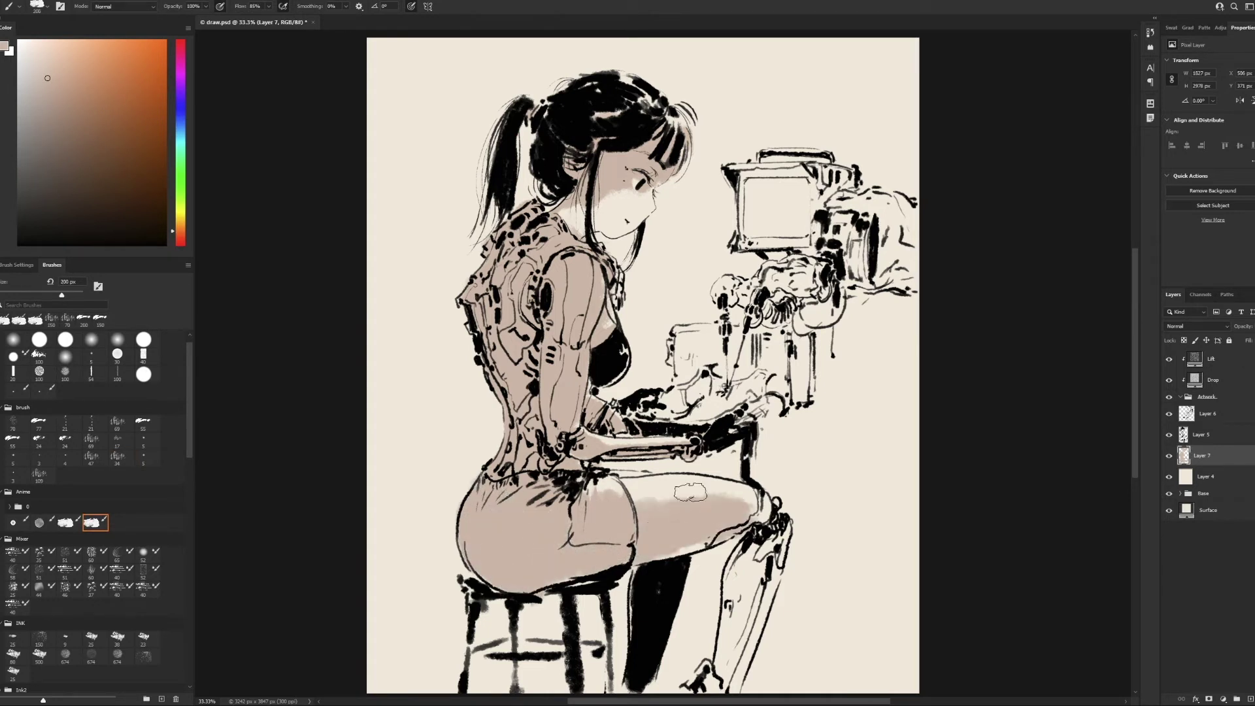
mouse_move(687, 491)
left_mouse_down()
mouse_move(705, 484)
mouse_move(758, 529)
left_mouse_up()
key("bracketright")
key("bracketright")
key("bracketright")
mouse_move(654, 549)
left_mouse_down()
mouse_move(772, 542)
mouse_move(726, 680)
left_mouse_up()
left_click_drag(764, 540, 719, 687)
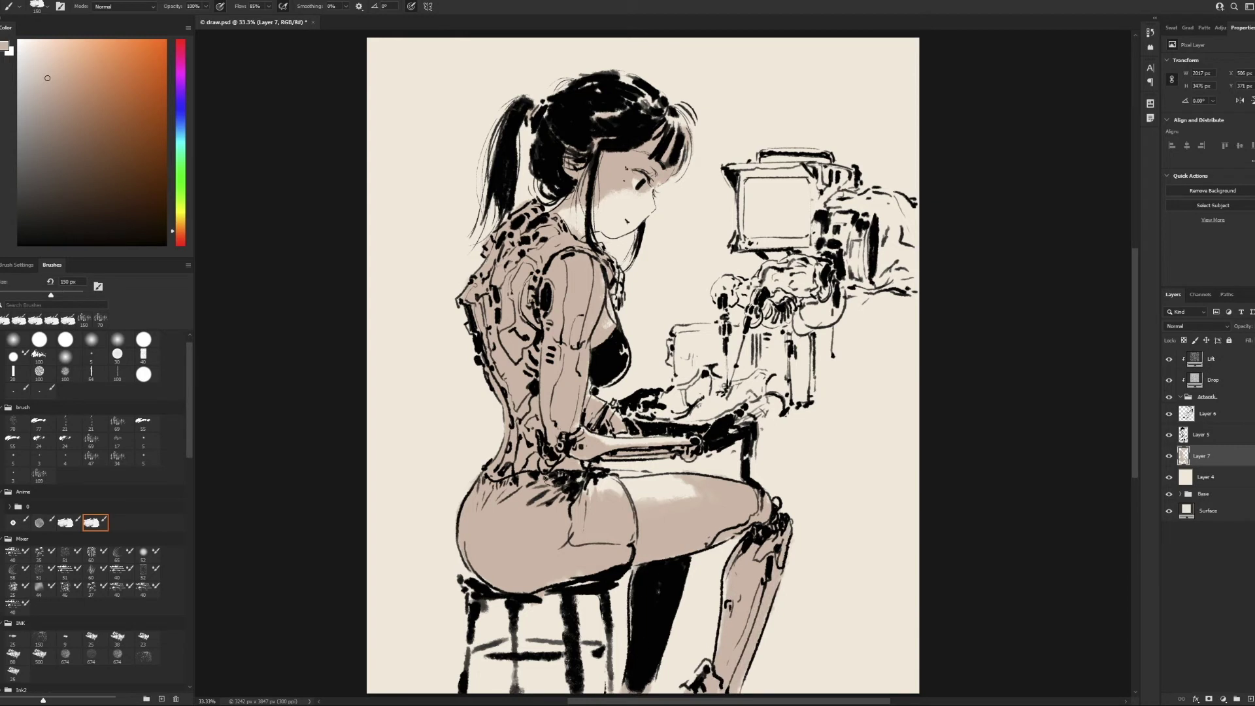
key("bracketleft")
key("bracketleft")
key("bracketleft")
- Tone the robot hands, monitor bezel and box frame below the monitor
mouse_move(758, 281)
left_mouse_down()
mouse_move(830, 278)
mouse_move(857, 216)
mouse_move(915, 216)
mouse_move(890, 262)
left_mouse_up()
mouse_move(736, 168)
left_mouse_down()
mouse_move(827, 202)
mouse_move(807, 244)
left_mouse_up()
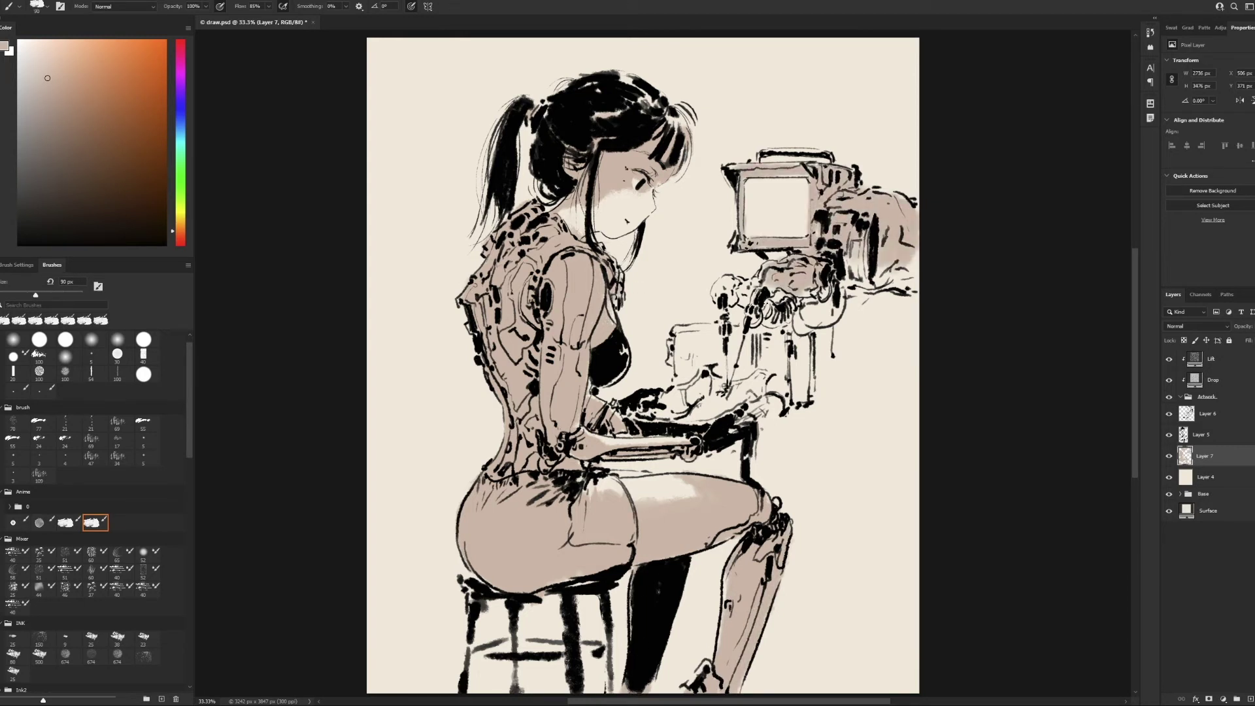
left_click_drag(716, 282, 785, 300)
key("bracketright")
mouse_move(676, 323)
left_mouse_down()
mouse_move(811, 327)
mouse_move(801, 398)
mouse_move(674, 380)
mouse_move(673, 402)
left_mouse_up()
key("bracketright")
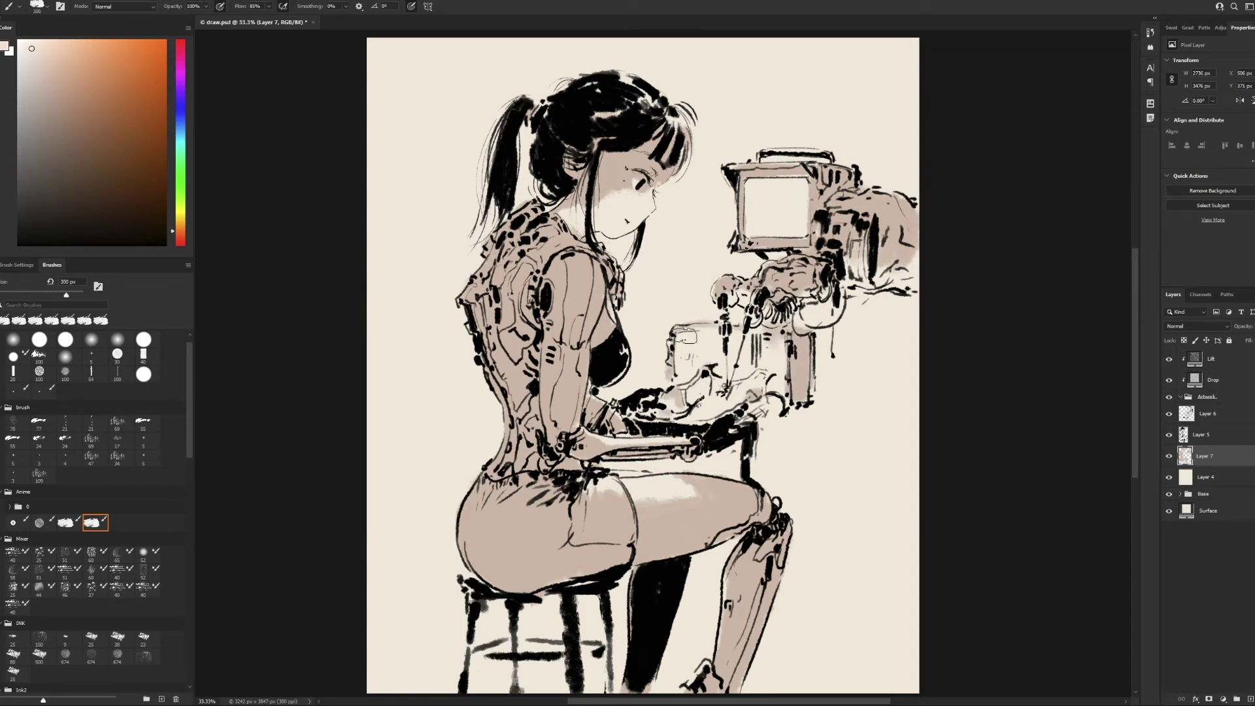
key("bracketleft")
key("bracketleft")
left_click_drag(680, 337, 771, 385)
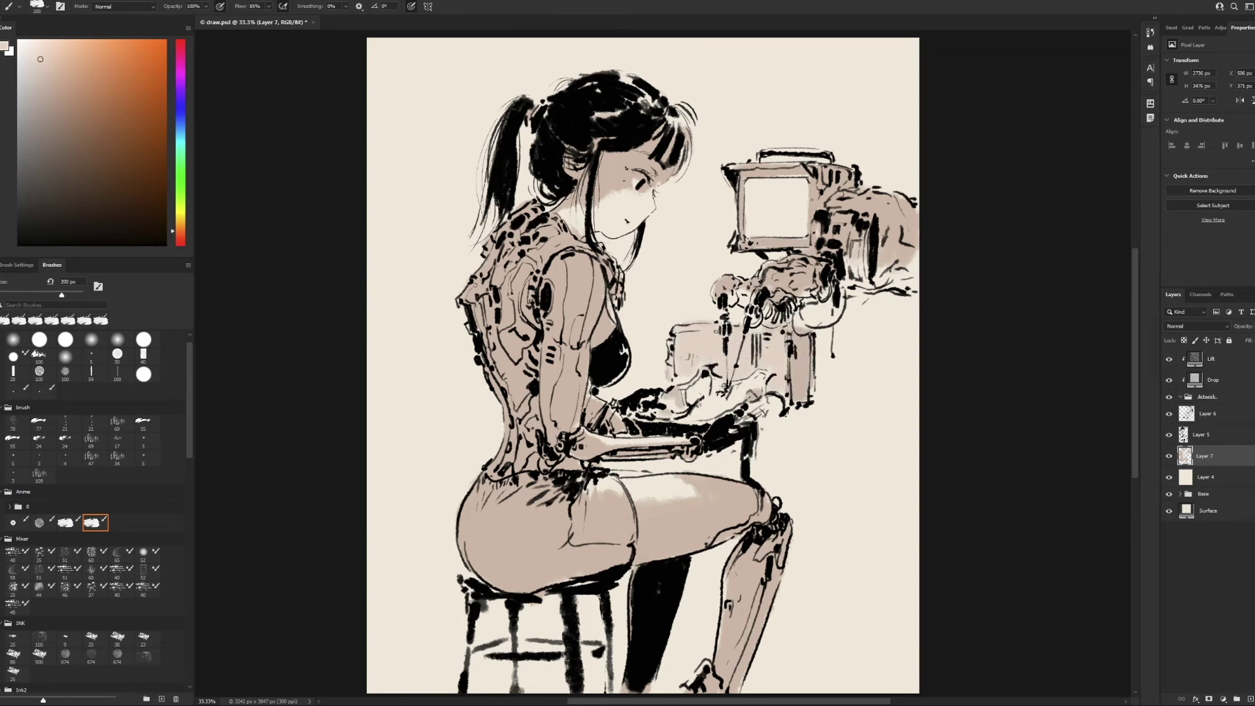
key("bracketleft")
key("bracketleft")
key("bracketleft")
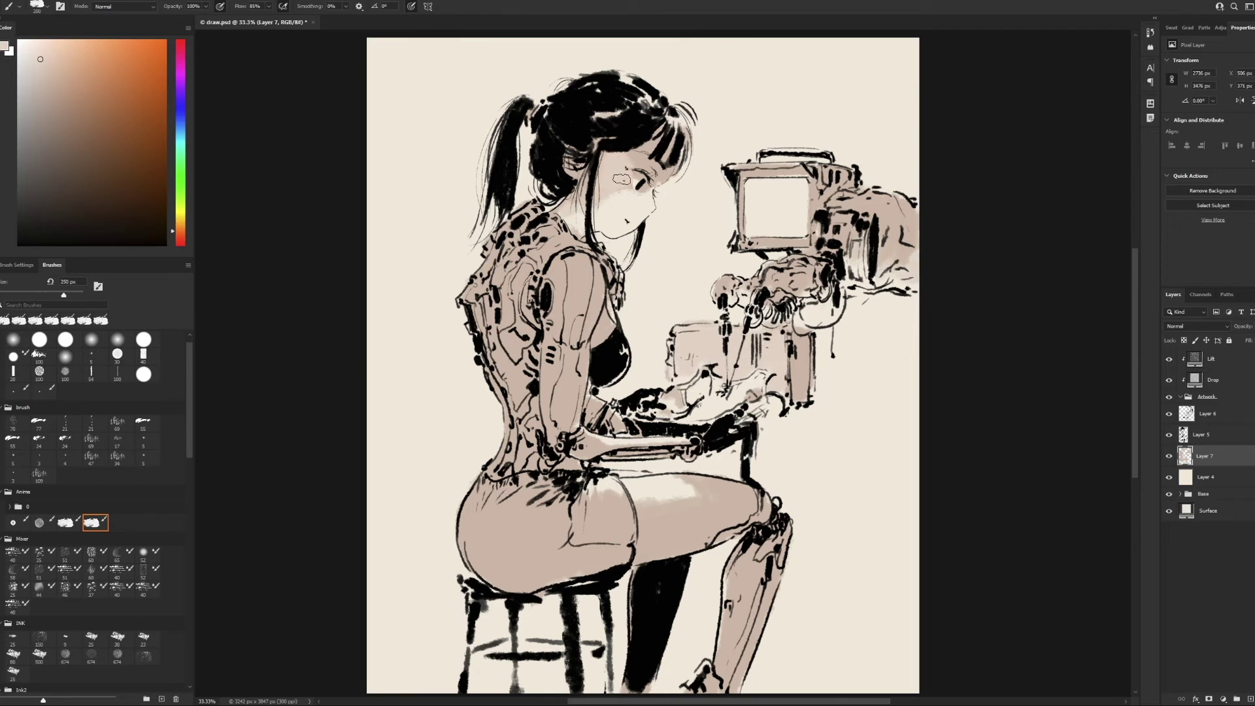
- Add Layer 8 clipped to the tones and lightly shade the thigh and leg
key("bracketright")
key("bracketright")
key("bracketright")
key("ctrl+alt+shift+n")
key("ctrl+alt+g")
key("bracketright")
key("bracketright")
key("bracketright")
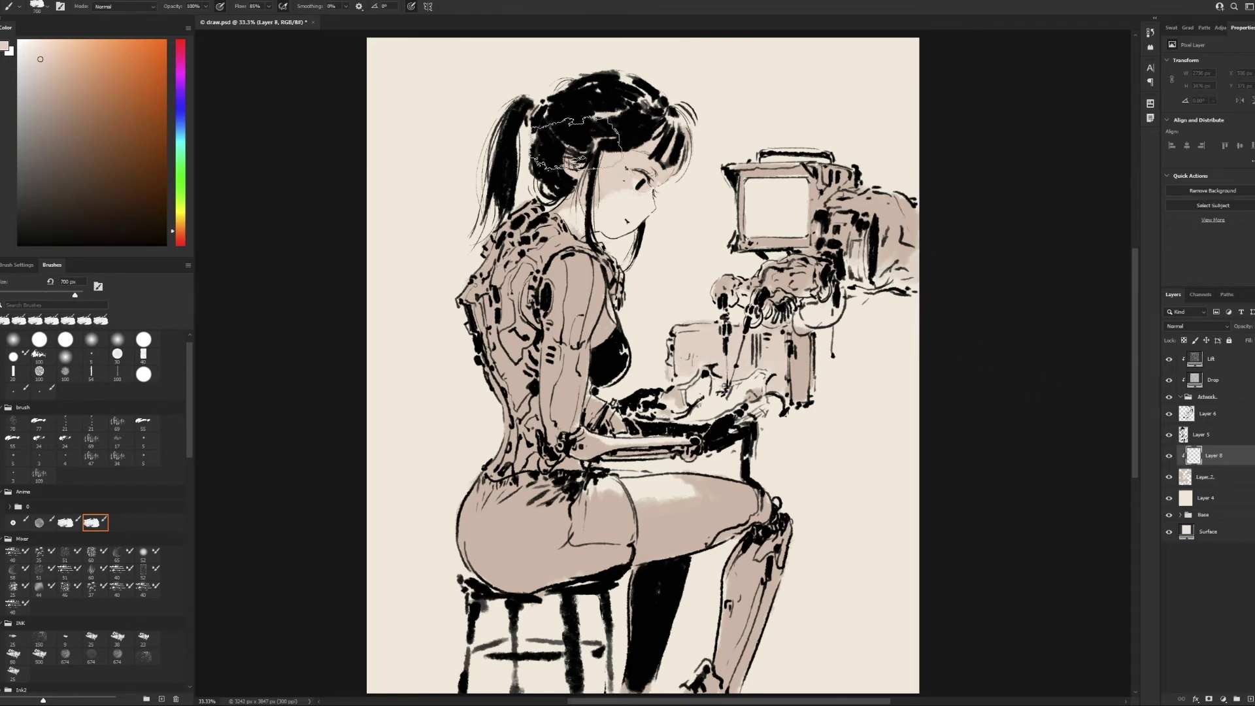
left_click_drag(653, 457, 752, 627)
- Lightly shade the arm and back, then paint the hip and shorts in darker tan and brown
left_click_drag(529, 370, 589, 451)
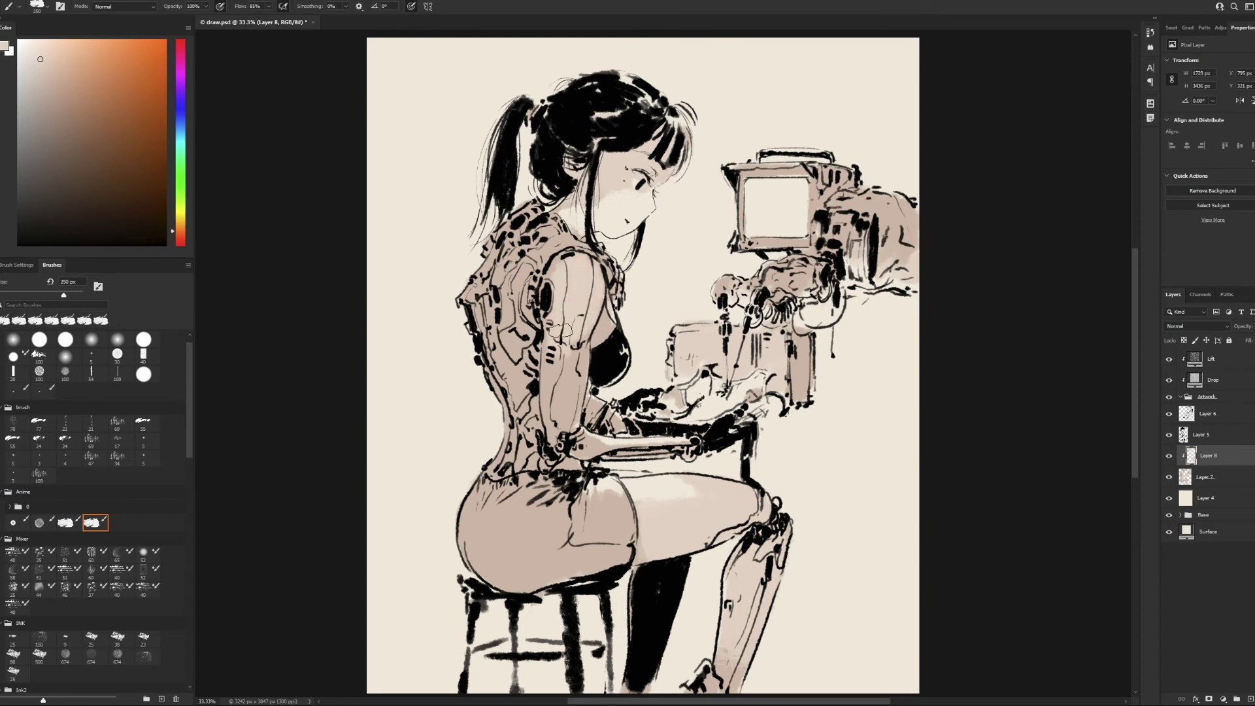
key("bracketleft")
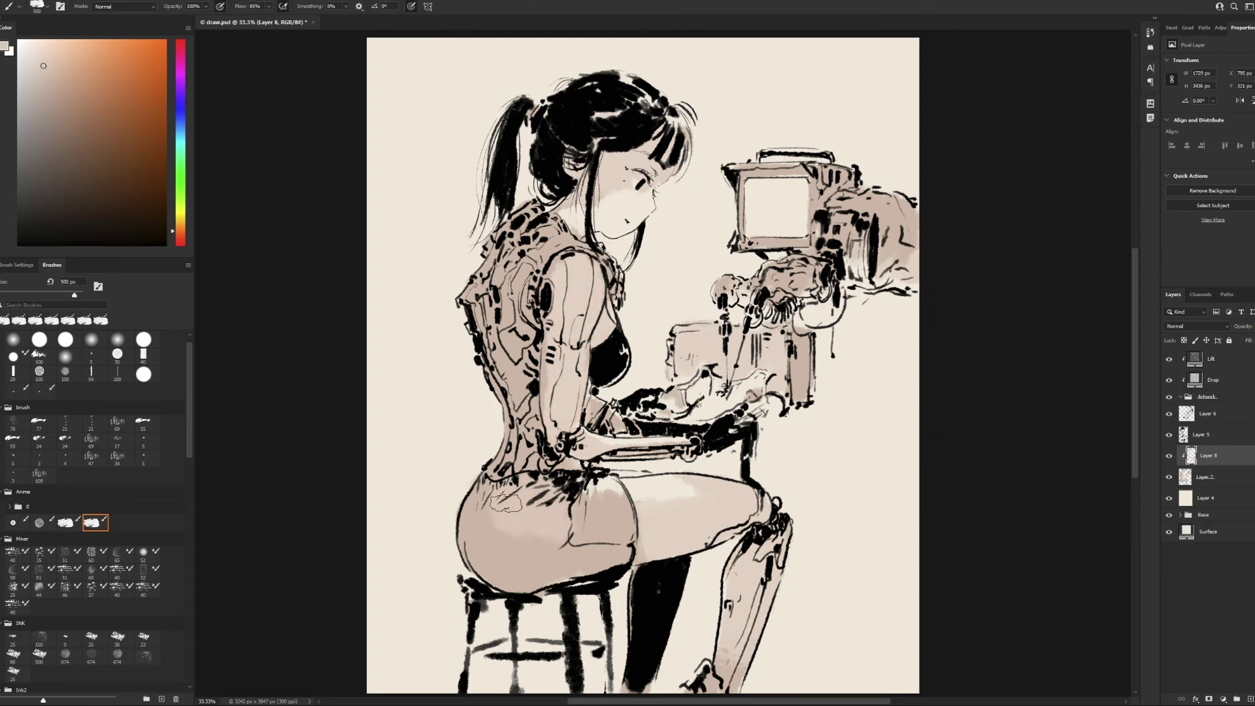
left_click(51, 94)
key("bracketleft")
key("bracketleft")
key("bracketleft")
left_click_drag(497, 497, 615, 517)
key("bracketleft")
mouse_move(546, 492)
left_mouse_down()
mouse_move(556, 523)
mouse_move(573, 487)
mouse_move(484, 582)
left_mouse_up()
left_click(514, 500, "alt")
key("bracketleft")
key("bracketleft")
key("bracketleft")
key("bracketright")
key("bracketright")
key("bracketright")
key("bracketright")
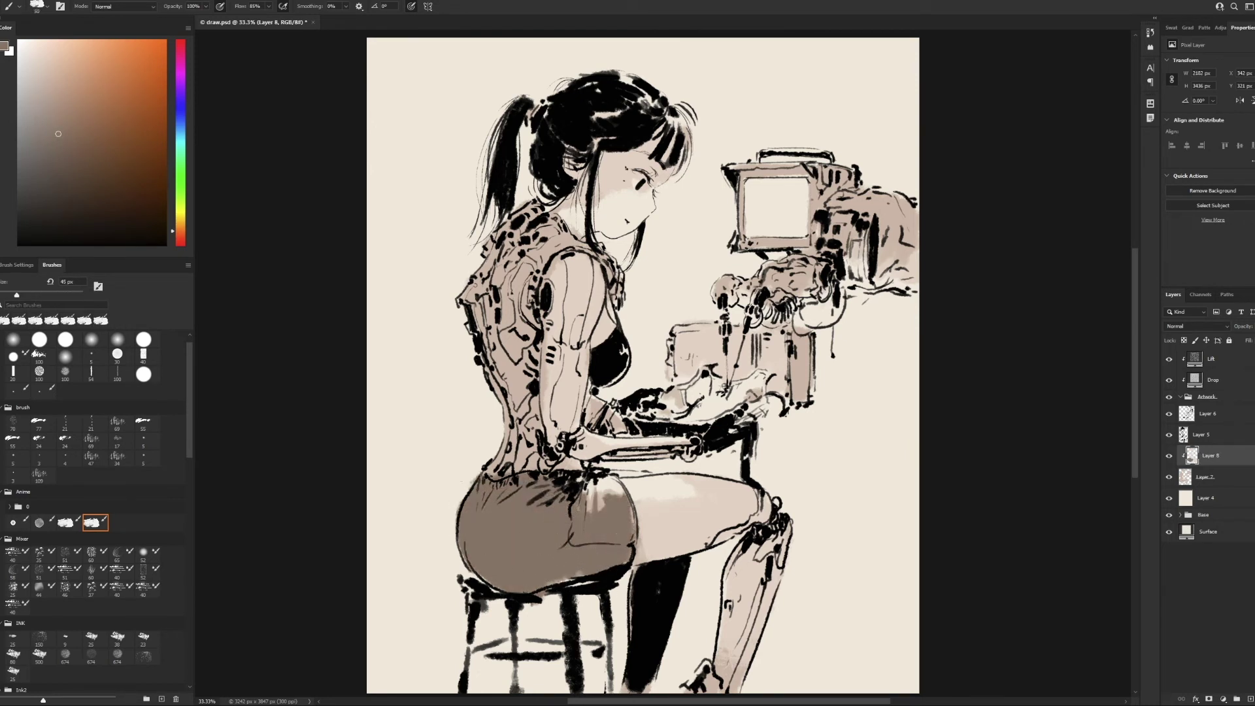
- Paint white highlights along the arm edge on shading Layer 8 with a 40 px brush
key("bracketright")
key("alt+bracketleft")
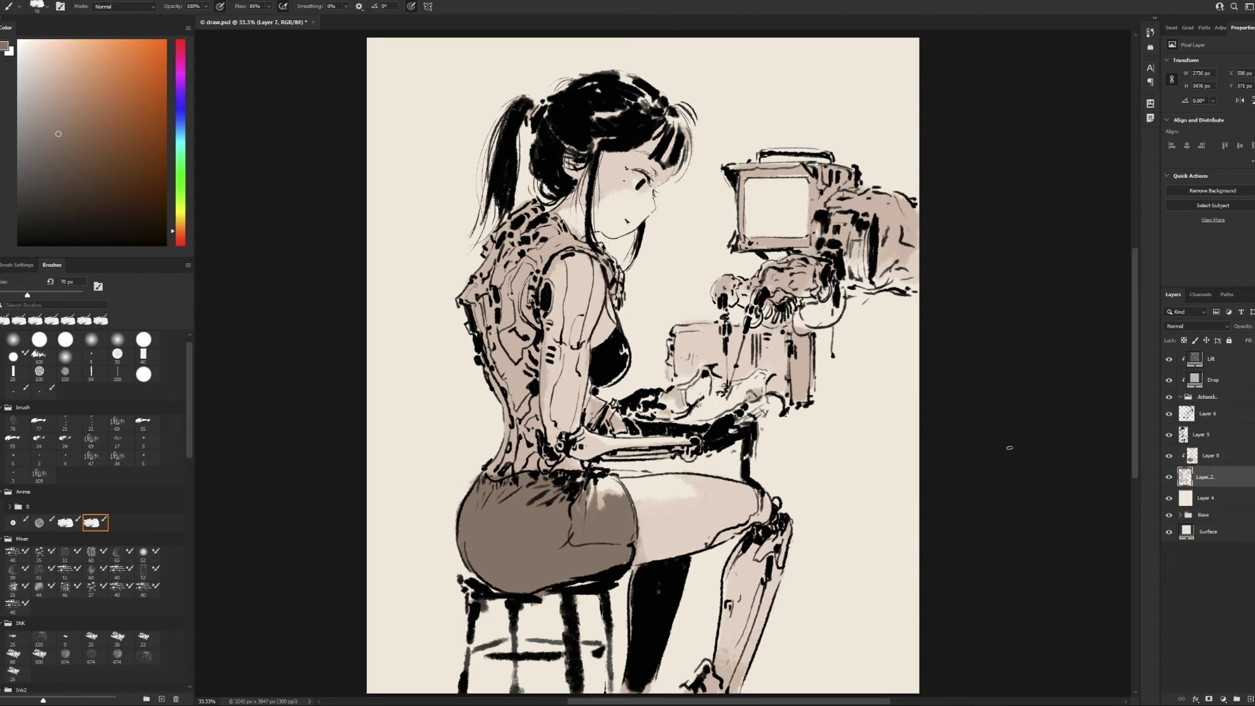
key("alt+bracketright")
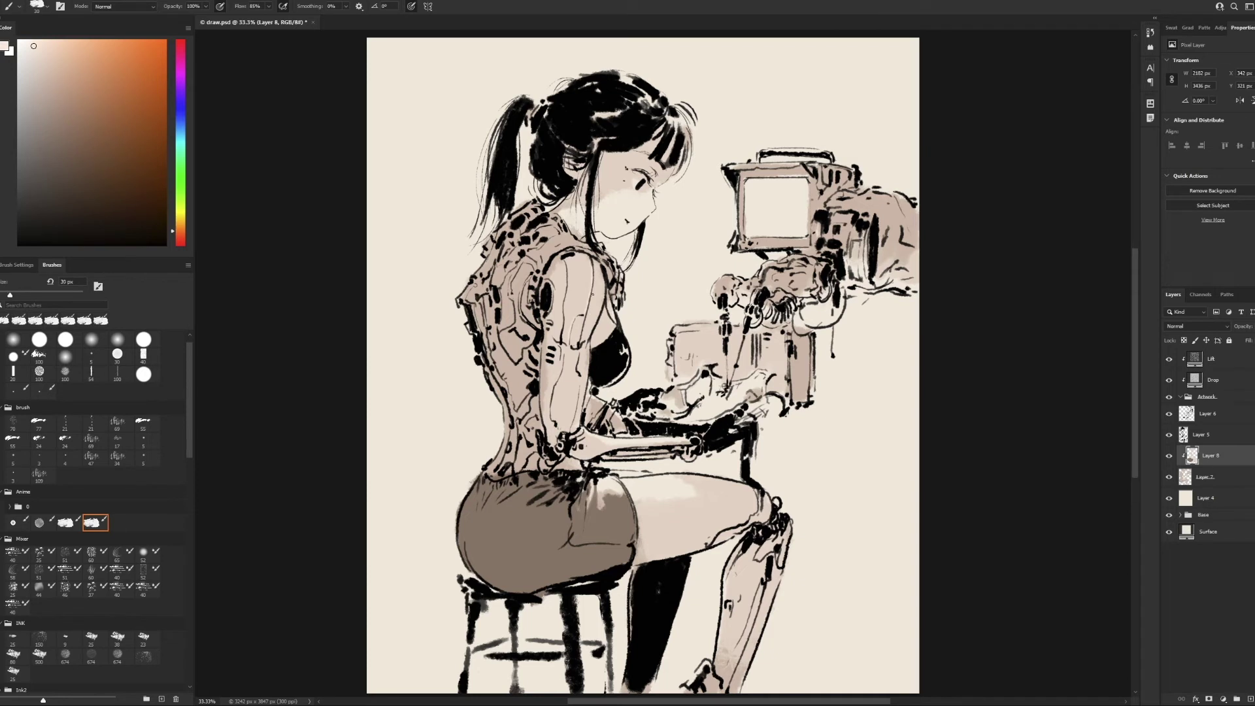
key("bracketright")
key("bracketleft")
left_click_drag(588, 344, 577, 424)
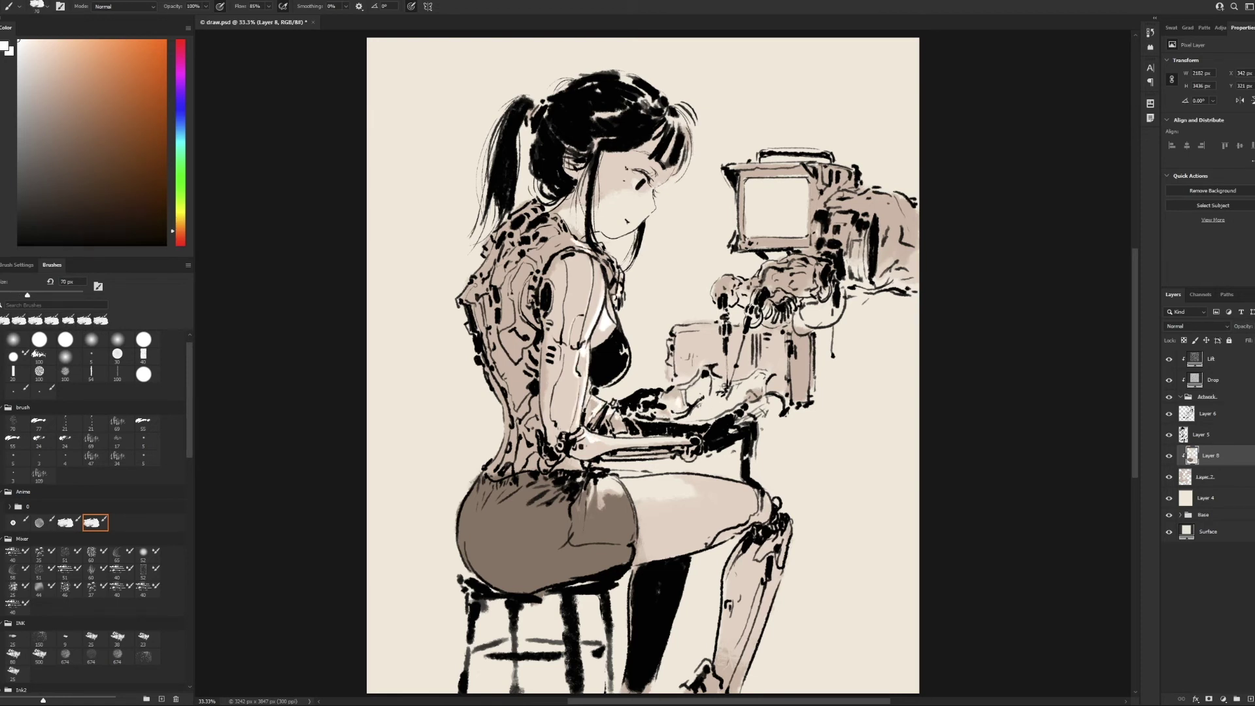
- Add small white touches near the neck and armpit, and stack new layers above Layer 8
key("ctrl+shift+alt+n")
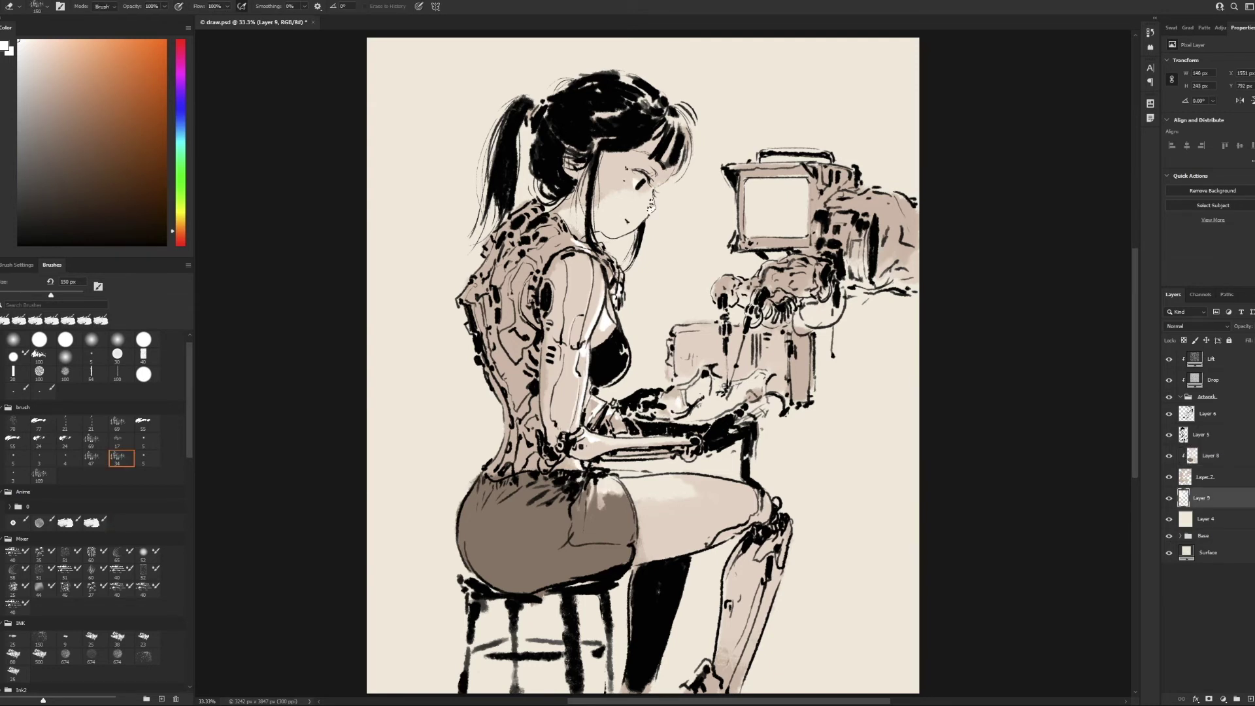
key("bracketleft")
left_click_drag(606, 238, 596, 231)
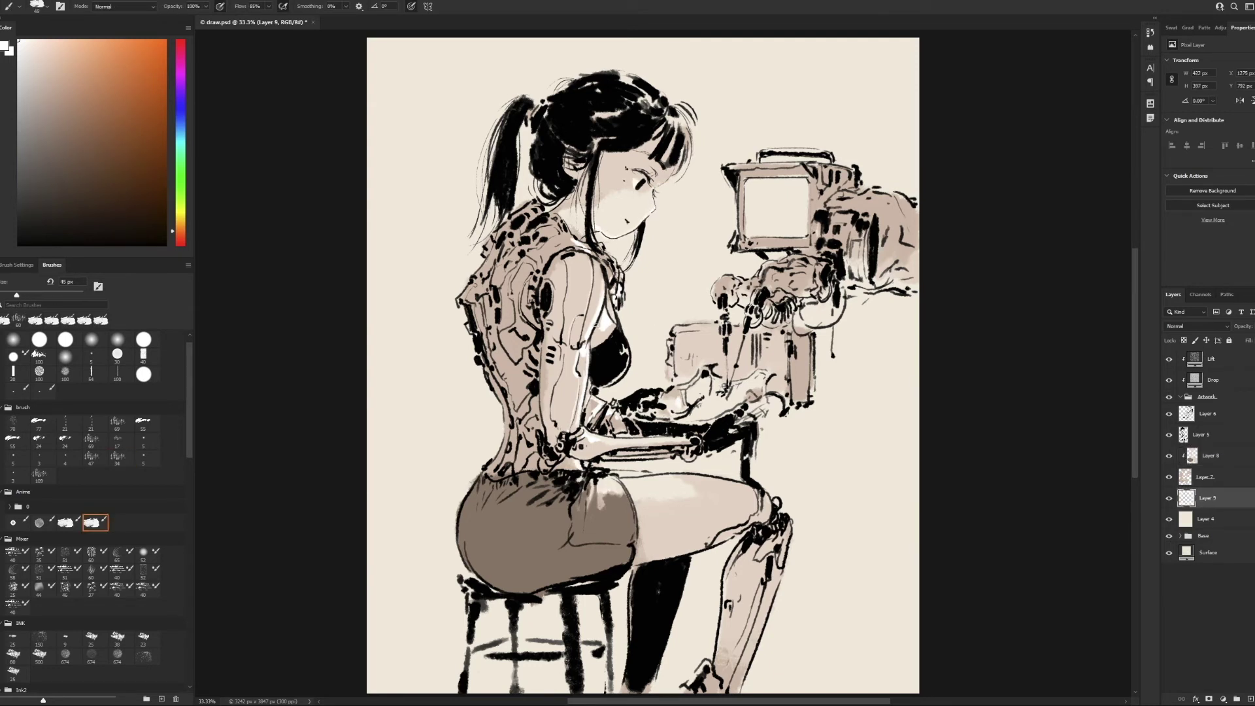
left_click_drag(596, 323, 606, 320)
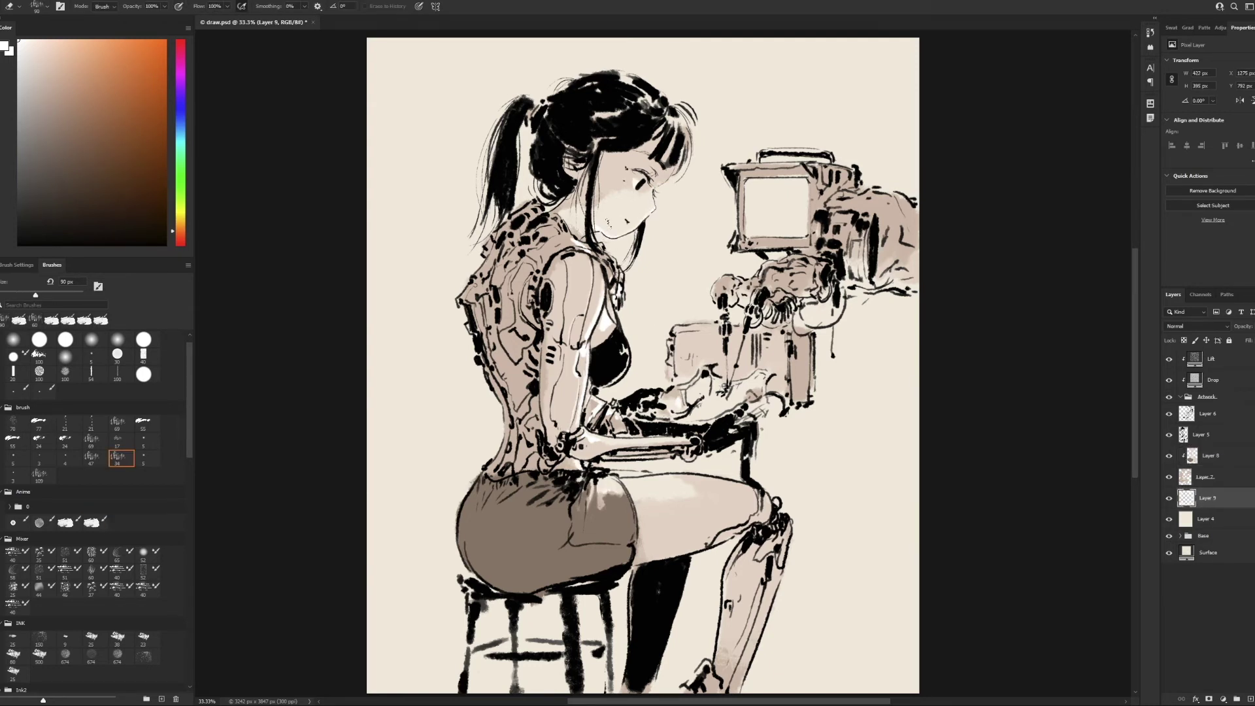
left_click(1238, 464)
key("ctrl+shift+alt+n")
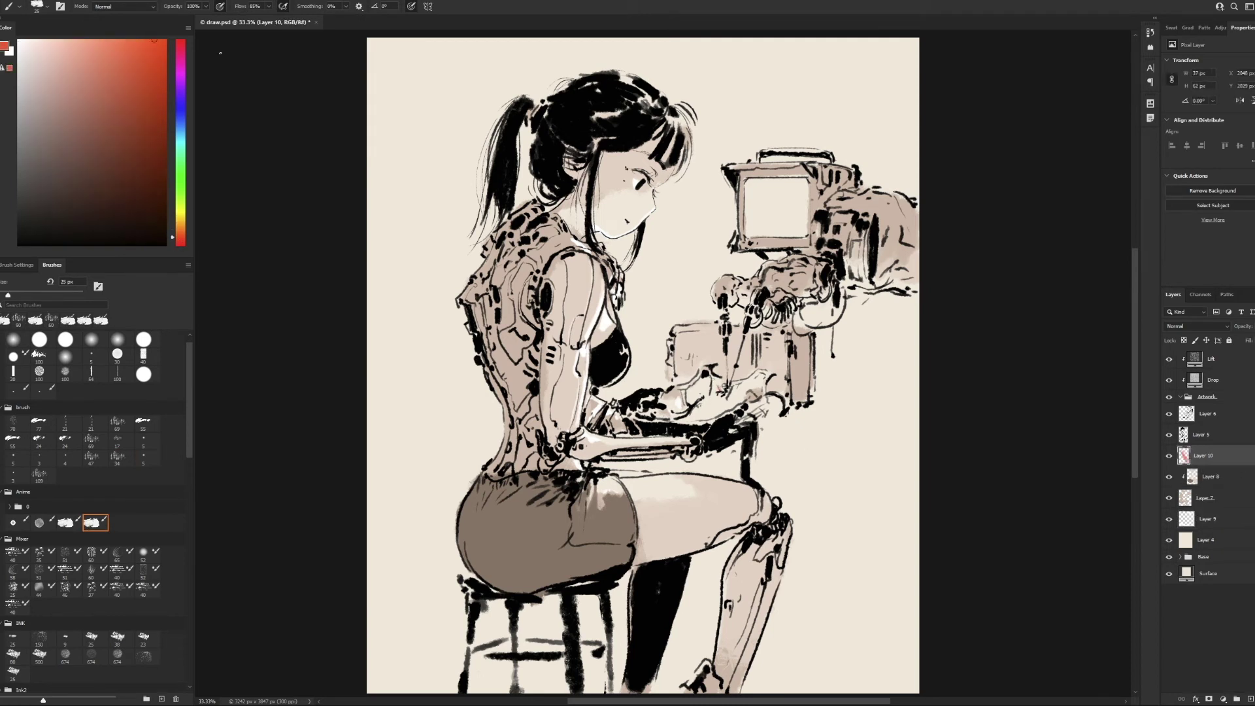
key("ctrl+bracketright")
key("ctrl+bracketright")
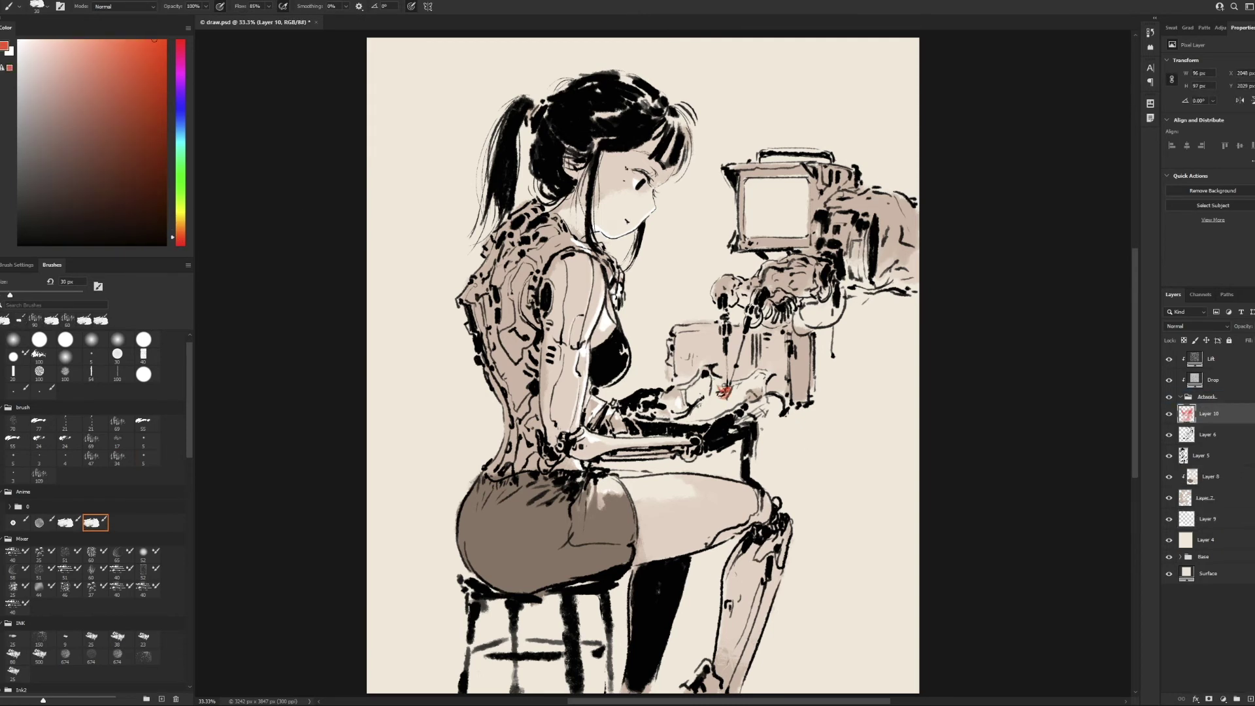
key("bracketright")
- Paint a soft glowing puff of steam above the desk on its own brightening-blend layer
key("ctrl+shift+alt+n")
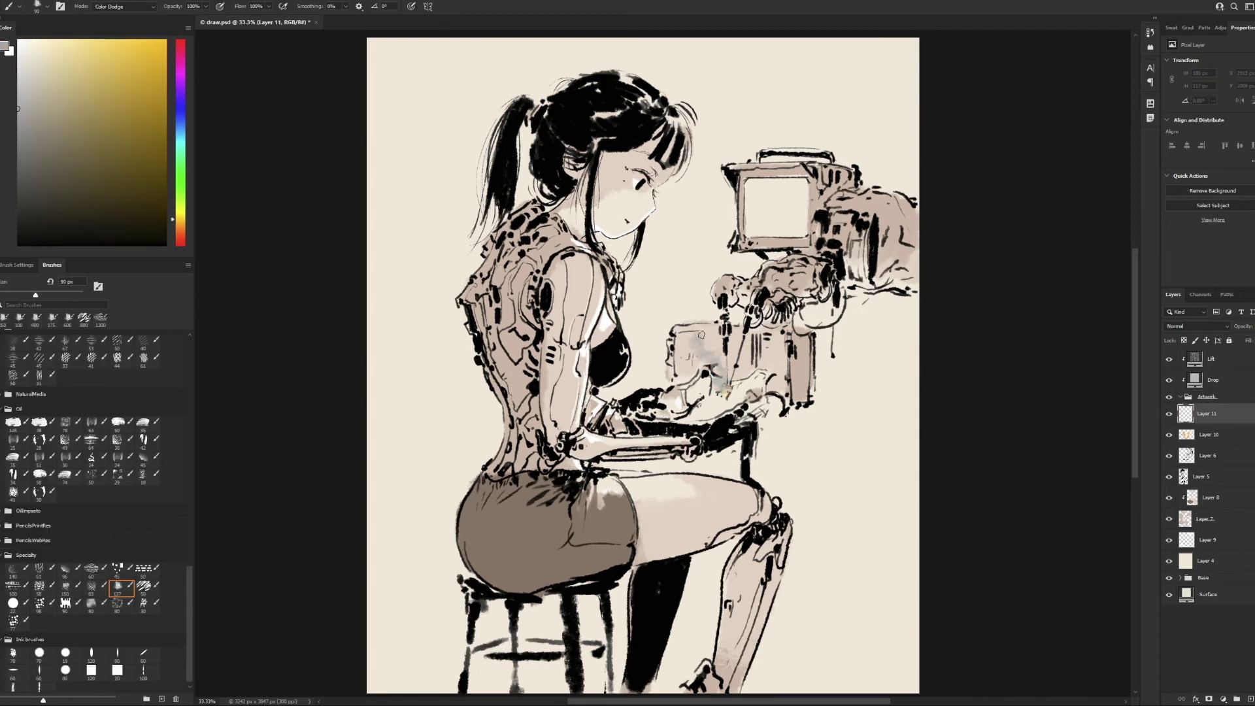
left_click_drag(719, 385, 691, 306)
left_click(1197, 326)
left_click(1205, 540)
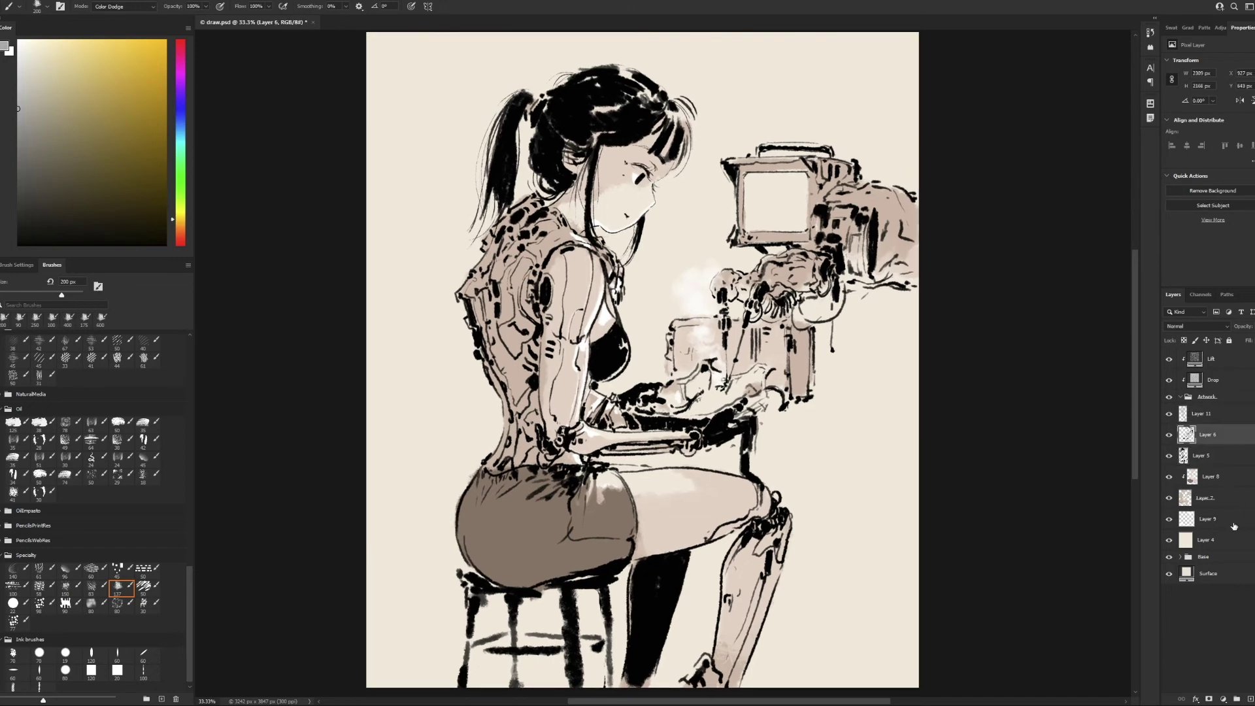
- Fill the monitor screen with dark paint using a broad brush on a new layer
left_click(1234, 524)
key("ctrl+shift+alt+n")
left_click(174, 227)
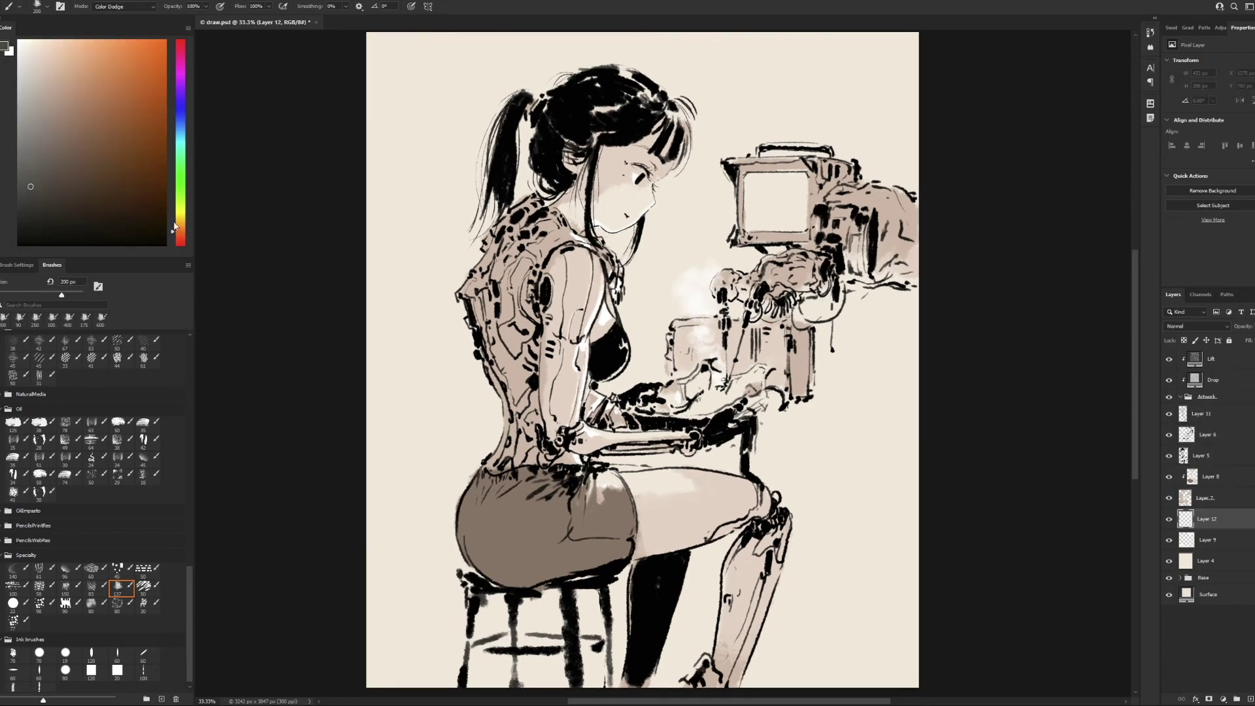
left_click_drag(190, 587, 190, 370)
left_click(96, 536)
mouse_move(746, 196)
left_mouse_down()
mouse_move(811, 203)
mouse_move(808, 233)
left_mouse_up()
key("alt+bracketright")
key("e")
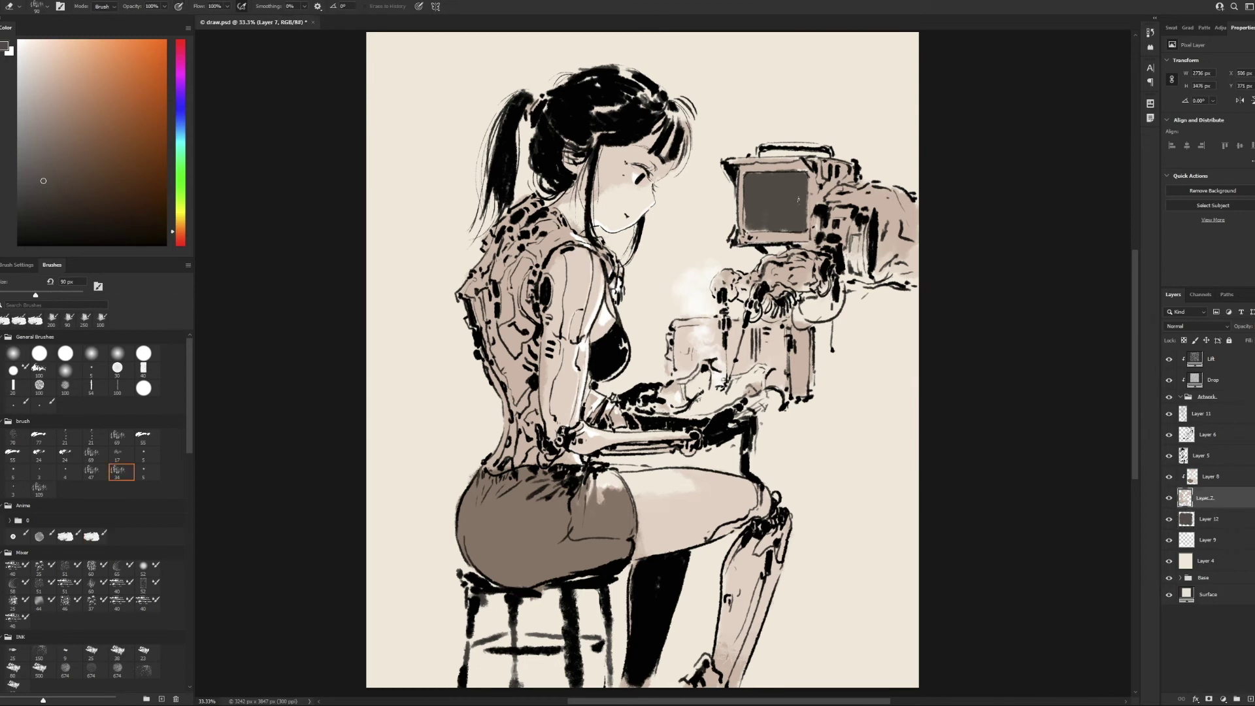
key("b")
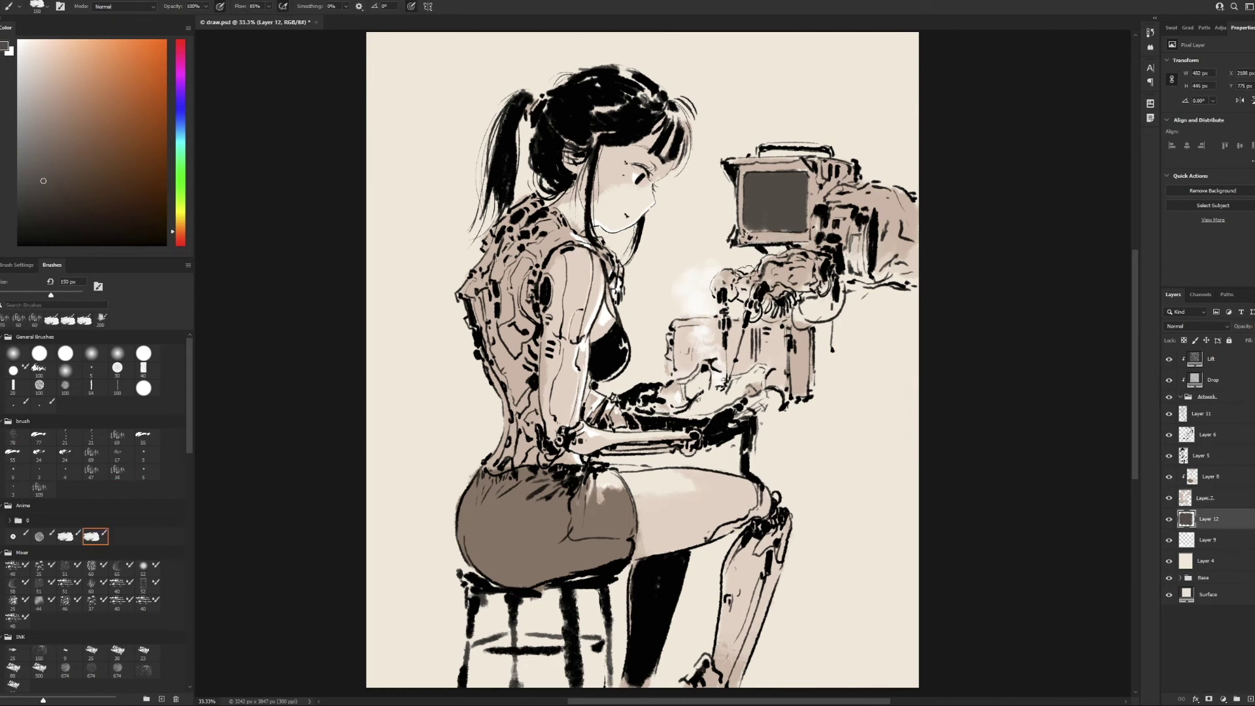
key("alt+bracketleft")
- Draw a black smiley face with two eyes and a mouth on the monitor
key("ctrl+shift+alt+n")
key("d")
key("bracketleft")
key("bracketleft")
key("bracketleft")
key("bracketleft")
left_click(759, 203)
left_click(787, 203)
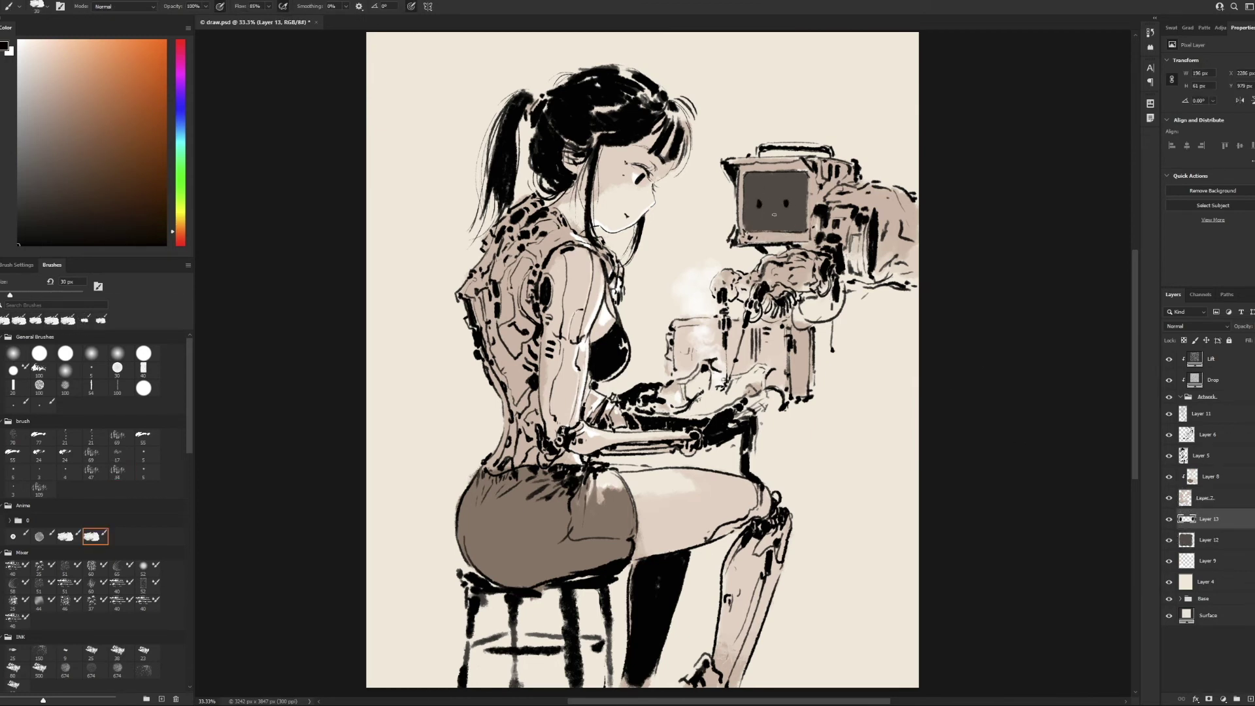
mouse_move(763, 219)
left_mouse_down()
mouse_move(781, 218)
mouse_move(769, 188)
mouse_move(786, 191)
left_mouse_up()
key("bracketleft")
key("ctrl+z")
key("ctrl+z")
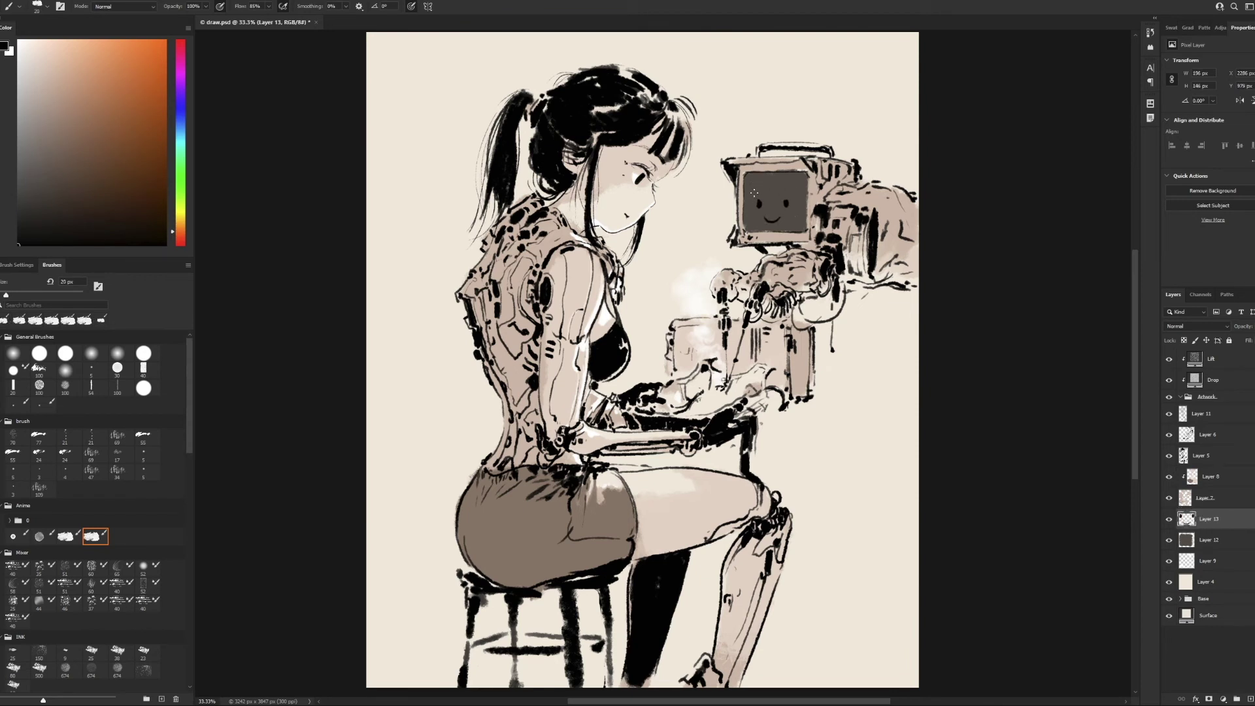
- On a new top layer, paint sampled dark brown over the machine right of the monitor
key("ctrl+shift+alt+n")
key("bracketright")
key("bracketright")
key("bracketright")
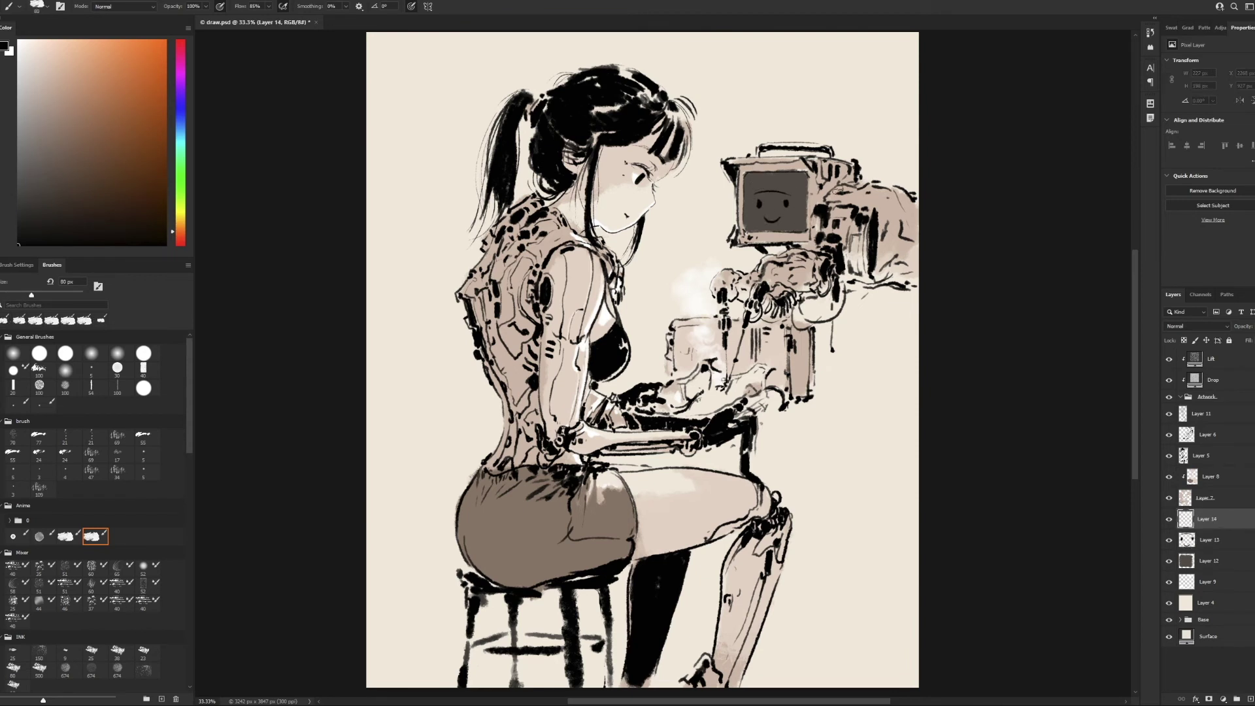
key("ctrl+bracketright")
key("ctrl+bracketright")
left_click_drag(860, 191, 912, 242)
key("bracketright")
key("bracketright")
key("i")
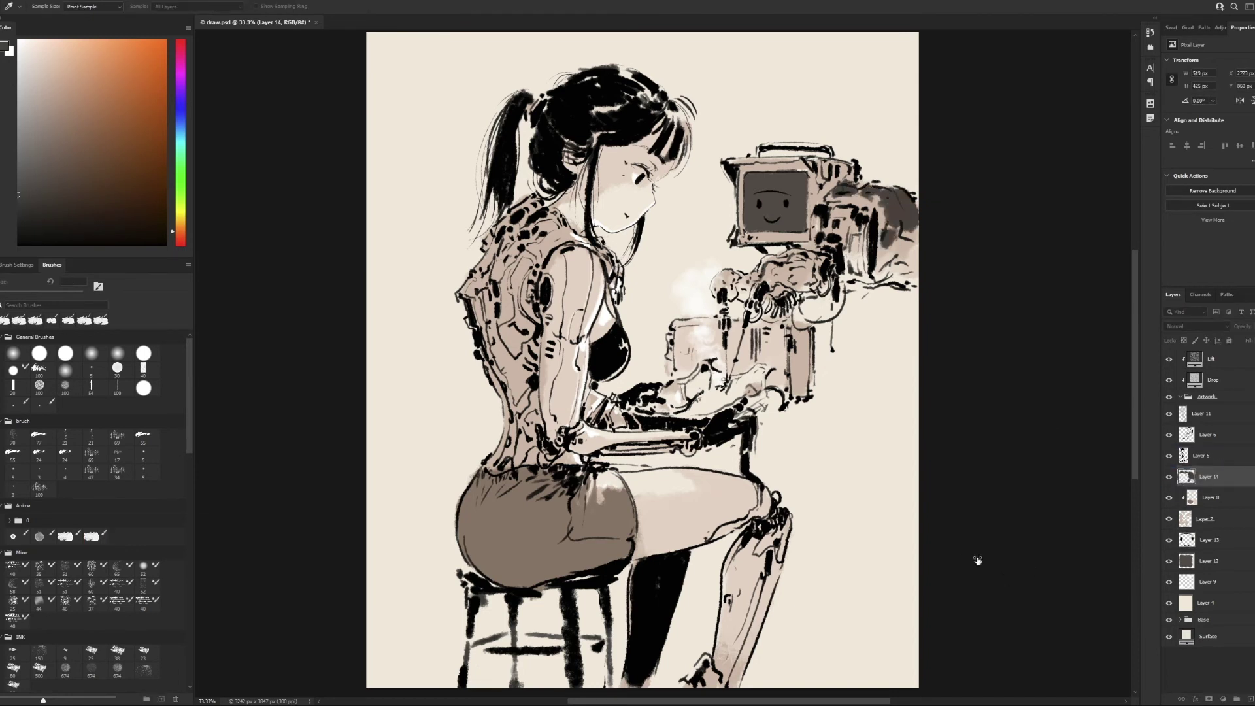
key("b")
mouse_move(883, 206)
left_mouse_down()
mouse_move(883, 235)
mouse_move(912, 243)
mouse_move(876, 278)
left_mouse_up()
key("bracketleft")
left_click_drag(834, 206, 863, 243)
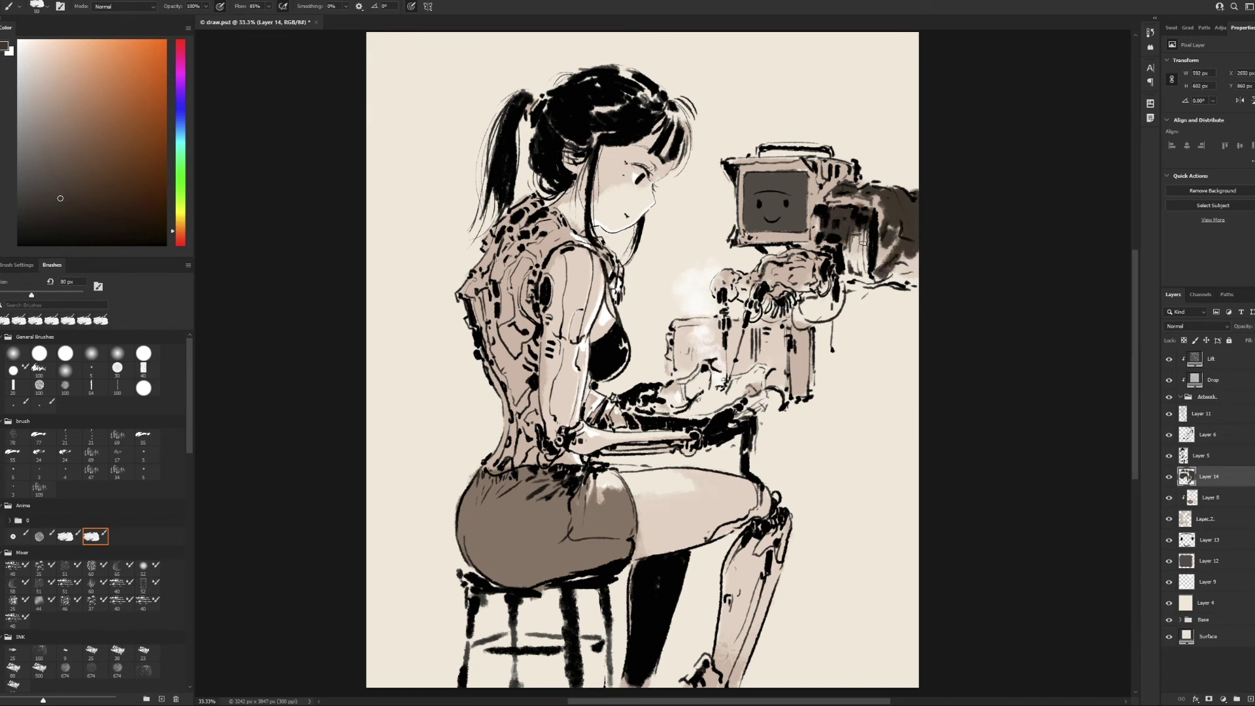
key("bracketleft")
left_click_drag(873, 196, 829, 199)
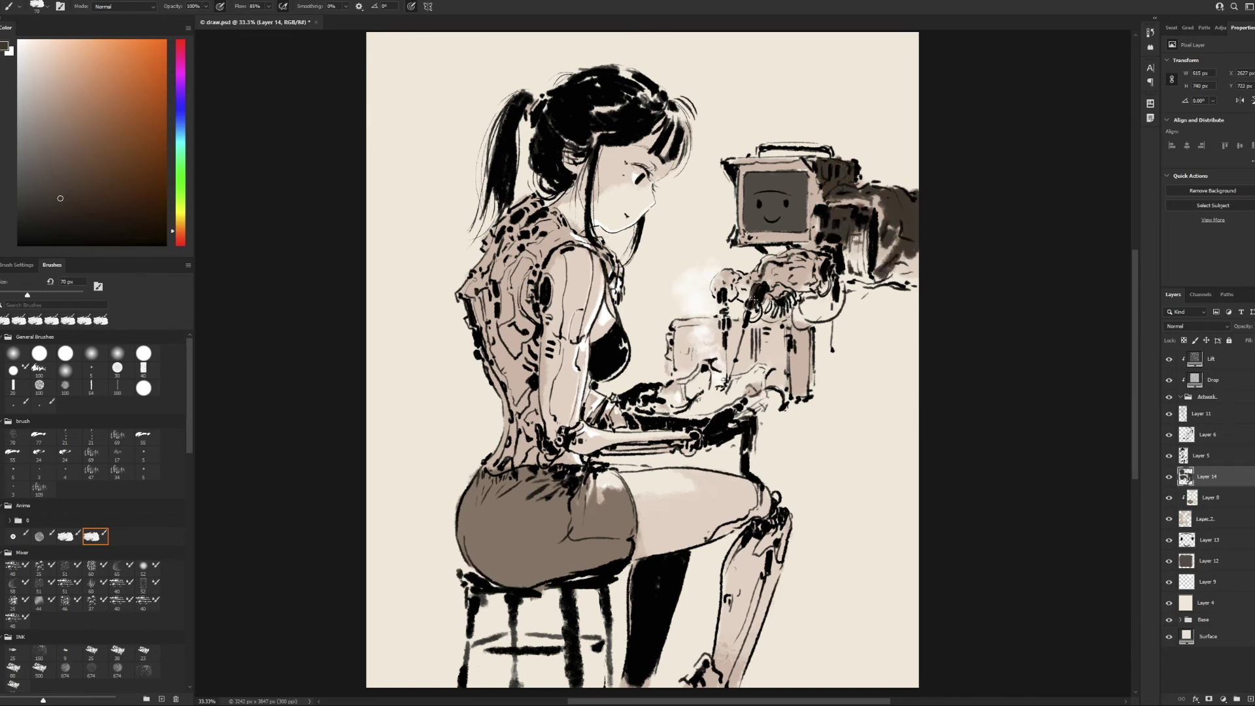
- Darken the robot hand and the monitor's top edge with brown strokes
mouse_move(758, 304)
left_mouse_down()
mouse_move(792, 294)
mouse_move(758, 261)
mouse_move(788, 261)
left_mouse_up()
key("bracketright")
left_click_drag(772, 265, 814, 268)
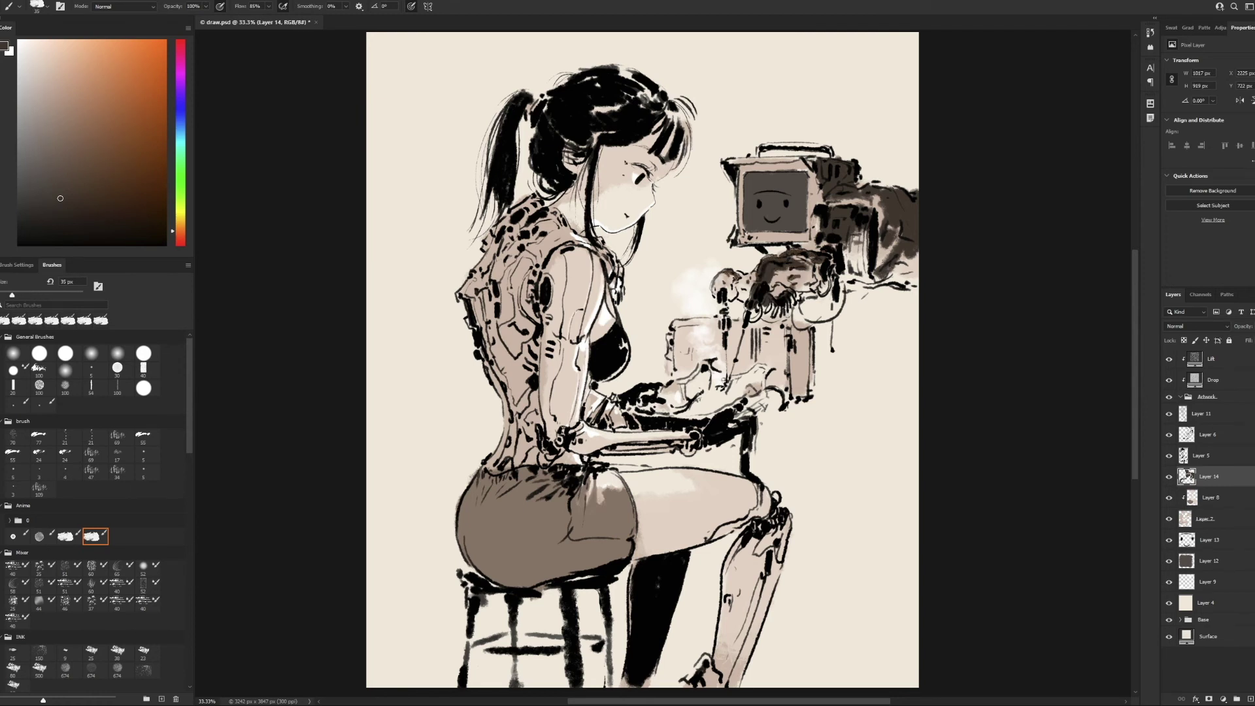
left_click_drag(756, 268, 752, 283)
left_click_drag(747, 282, 739, 288)
mouse_move(825, 197)
left_mouse_down()
mouse_move(887, 200)
mouse_move(914, 271)
left_mouse_up()
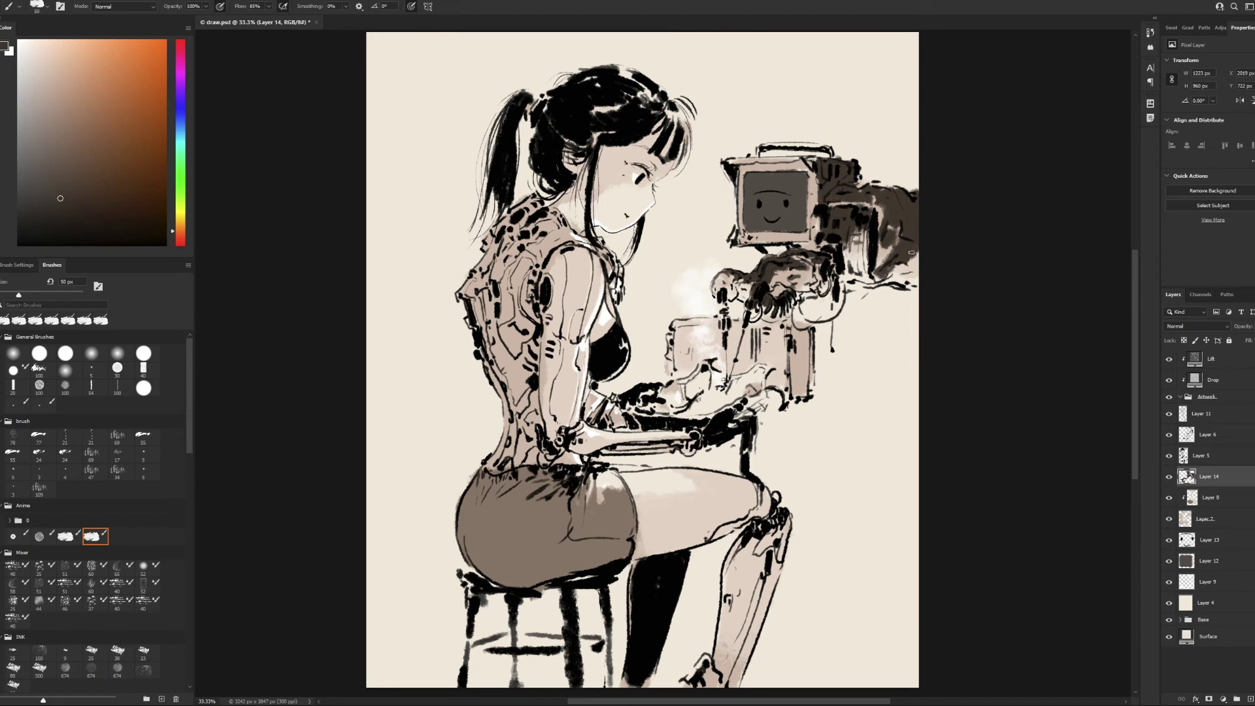
key("bracketleft")
left_click_drag(758, 157, 832, 143)
key("bracketleft")
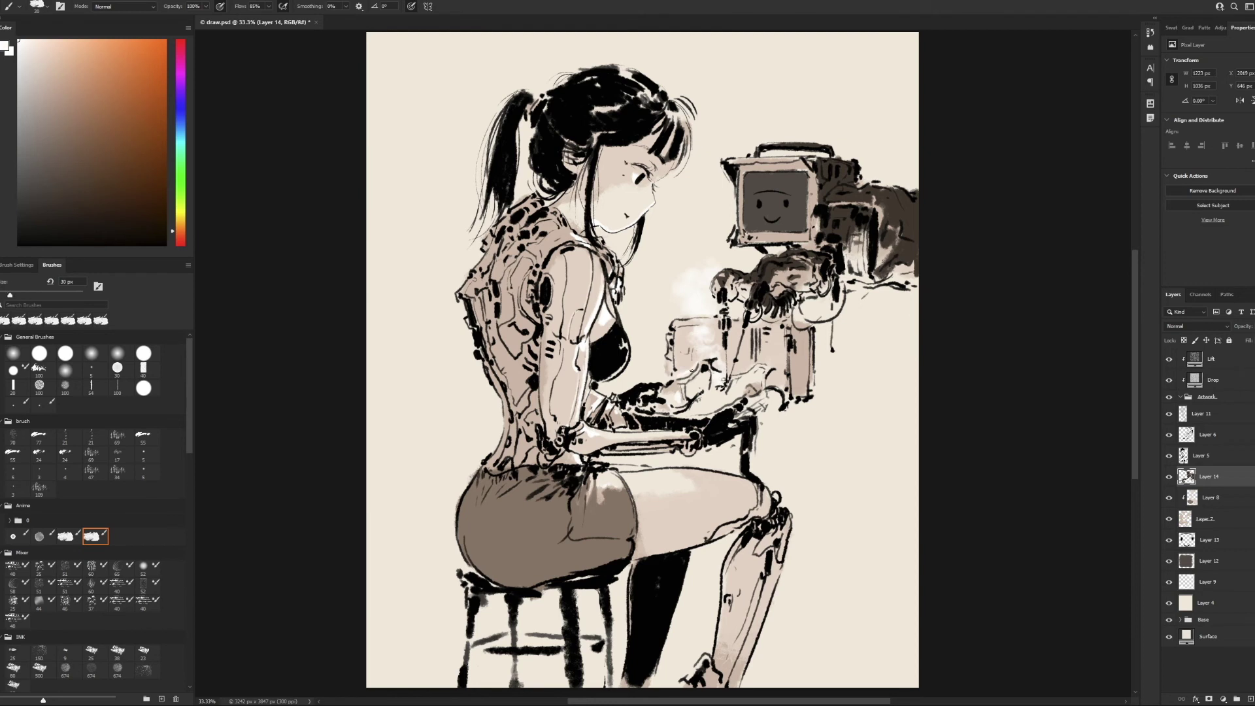
- Sweep light paint across the hands and keyboard, then soften it with the eraser
left_click_drag(692, 371, 659, 379)
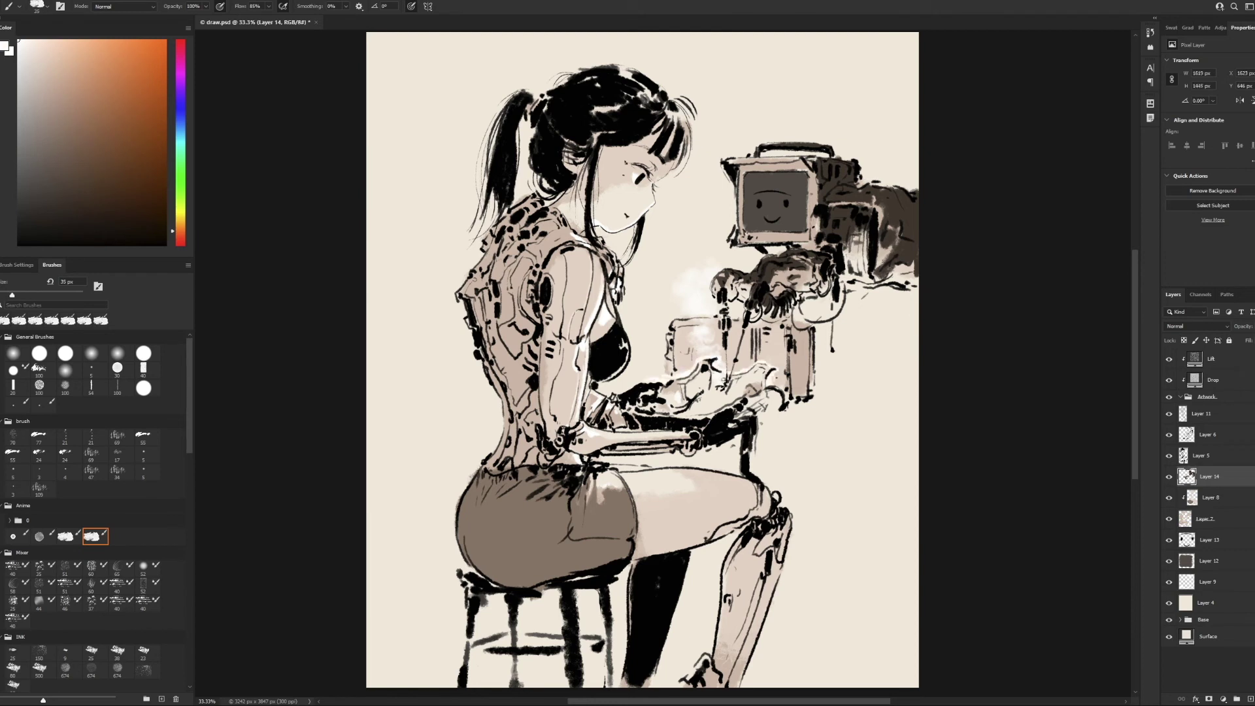
key("bracketright")
key("bracketright")
key("bracketright")
left_click_drag(667, 369, 781, 379)
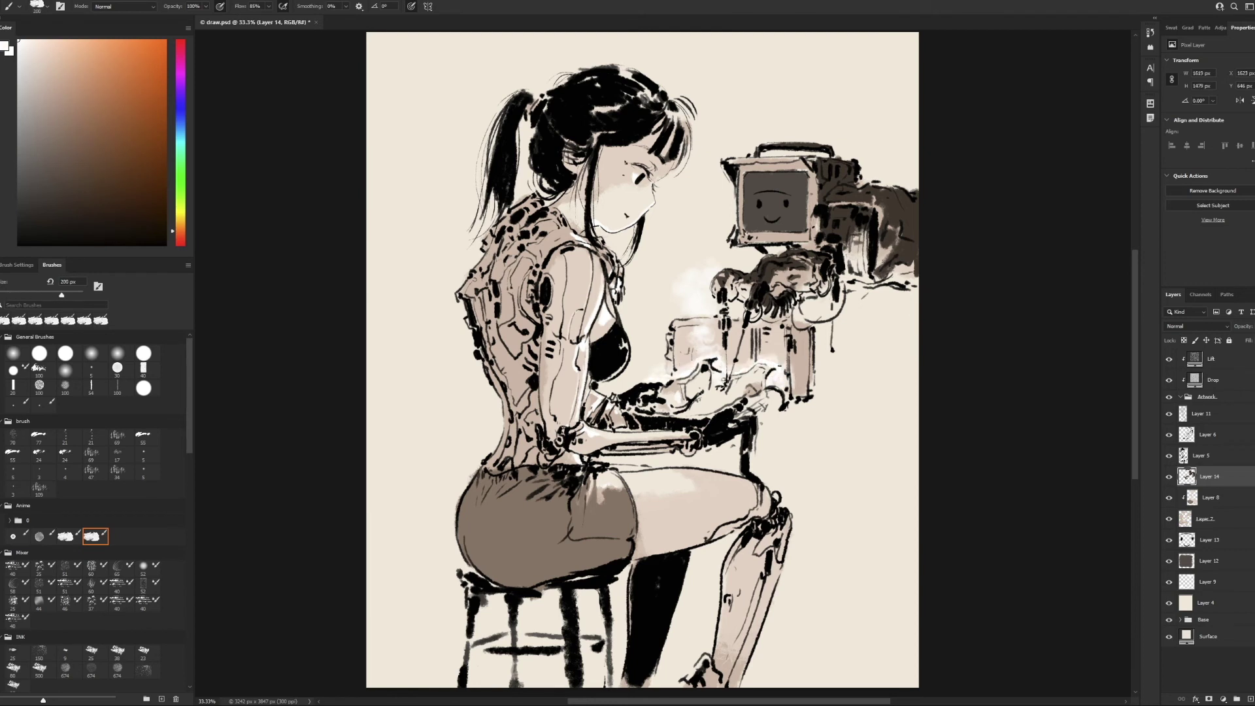
key("e")
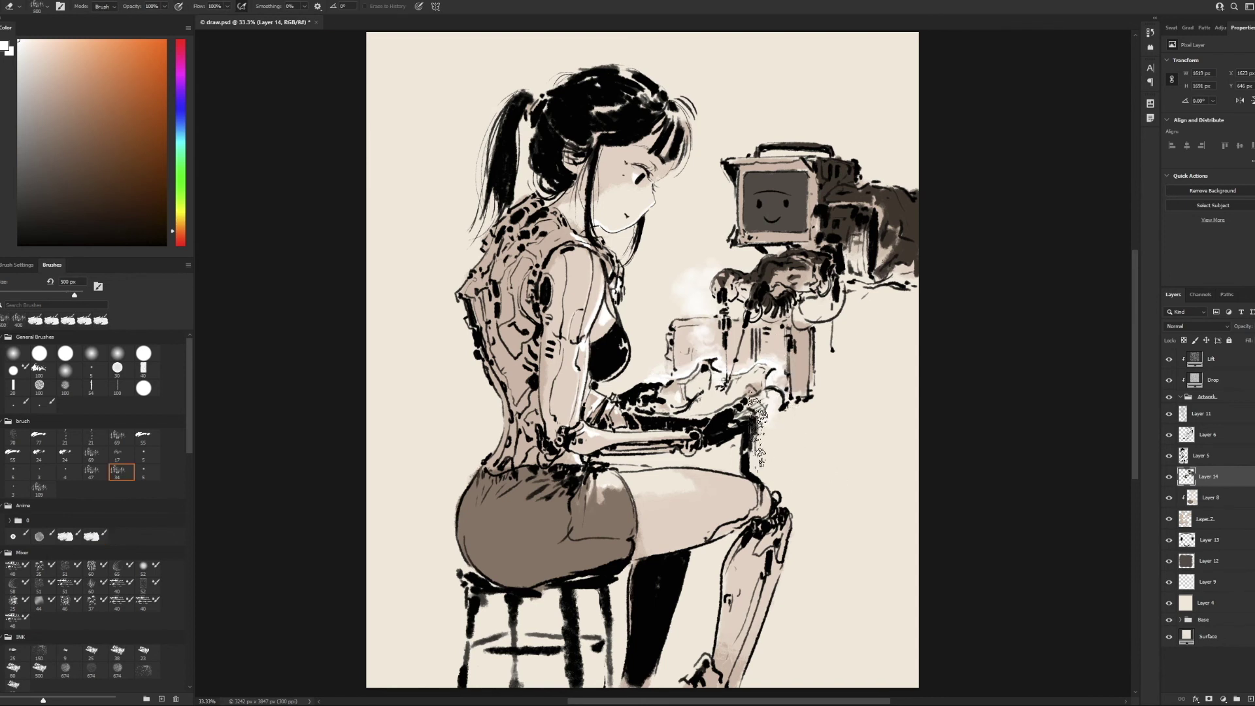
left_click_drag(758, 431, 654, 356)
key("b")
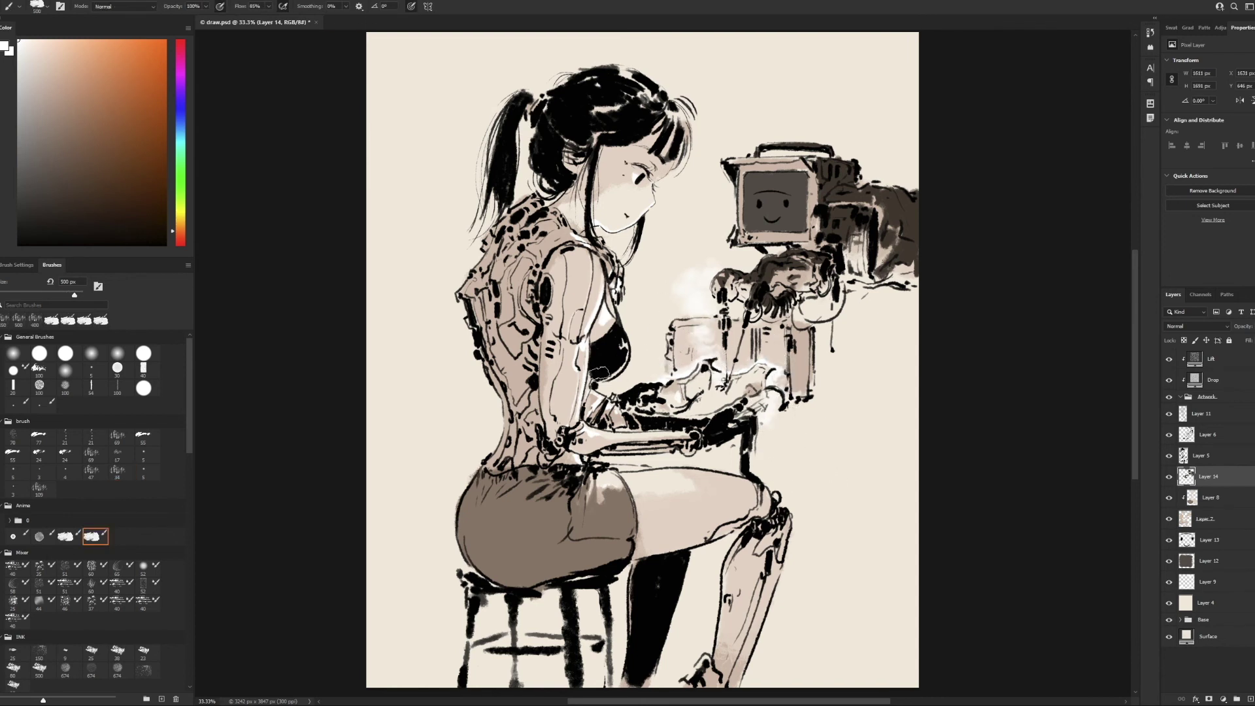
- On a new clipped Multiply layer, paint dark texture down the shoulder, back and waist
left_click(1215, 527)
key("ctrl+shift+alt+n")
key("ctrl+alt+g")
key("shift+alt+m")
key("bracketright")
key("bracketright")
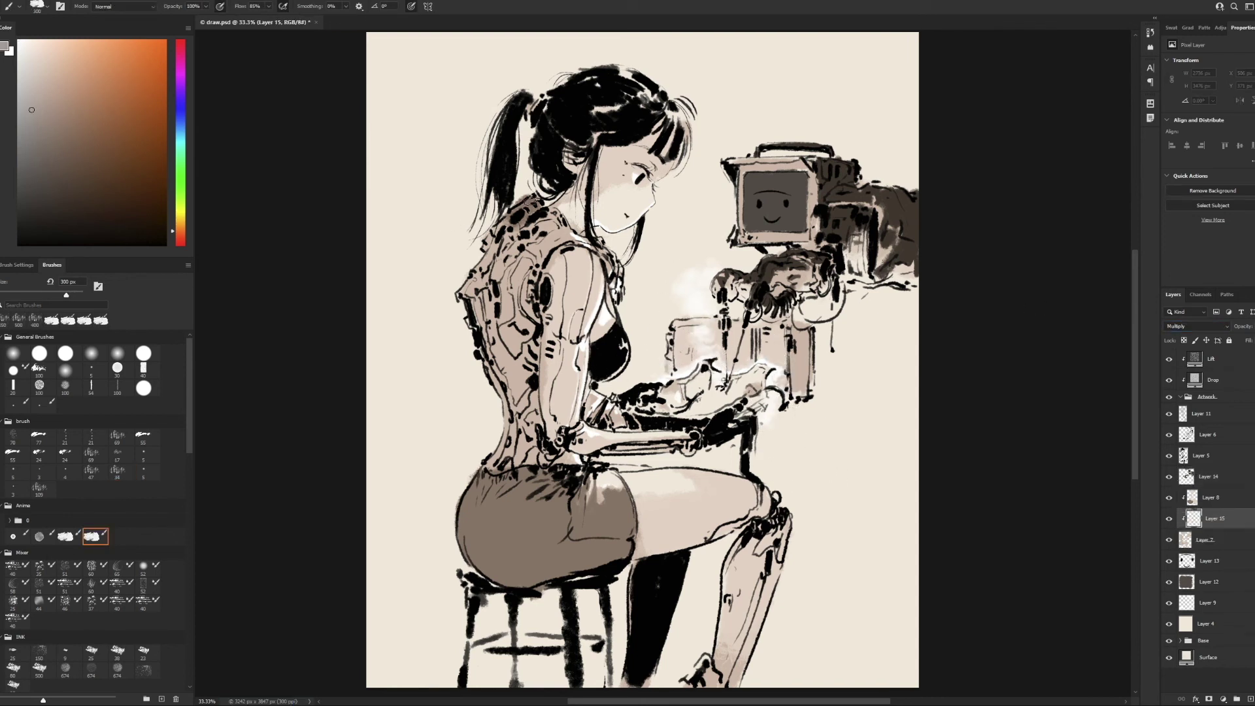
mouse_move(491, 232)
left_mouse_down()
mouse_move(533, 208)
mouse_move(487, 284)
mouse_move(484, 334)
mouse_move(537, 396)
left_mouse_up()
key("bracketleft")
key("bracketleft")
key("bracketleft")
mouse_move(500, 340)
left_mouse_down()
mouse_move(484, 379)
mouse_move(523, 451)
left_mouse_up()
key("bracketleft")
key("bracketleft")
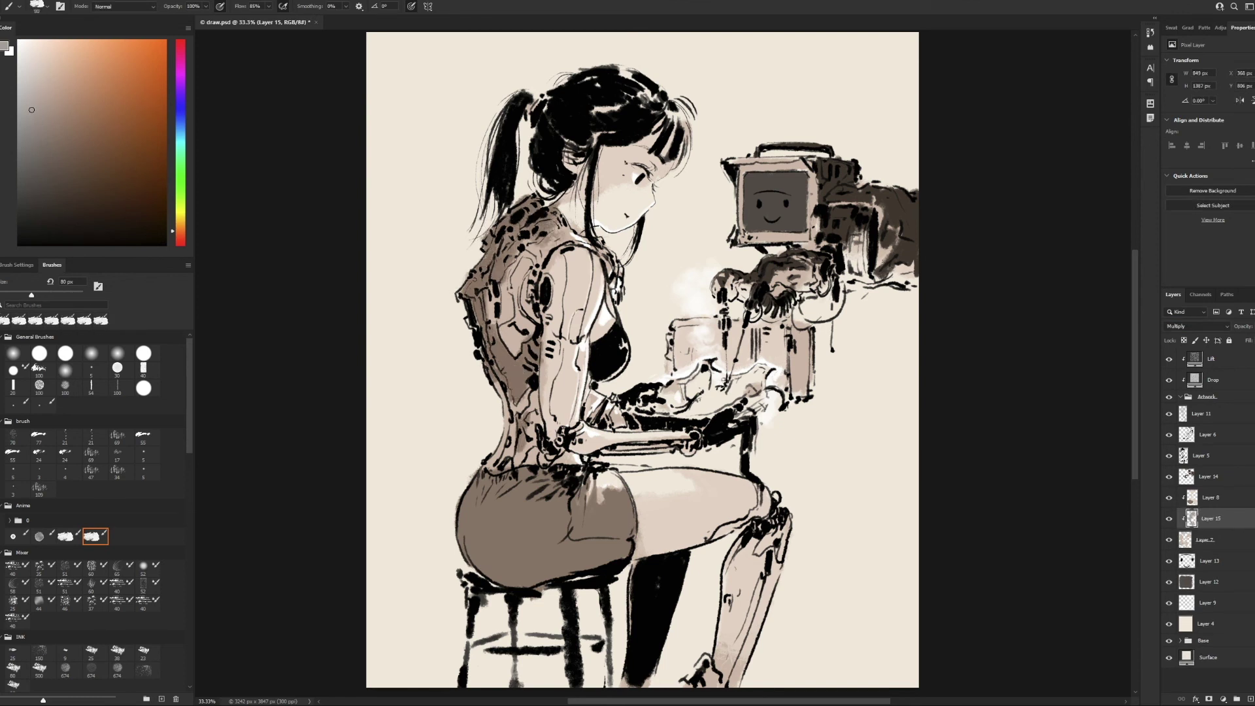
left_click_drag(533, 392, 527, 427)
- Move to Layer 5 and set up a fine brush for detailing the eye
key("alt+bracketright")
key("alt+bracketright")
key("alt+bracketright")
key("bracketright")
key("bracketright")
key("bracketright")
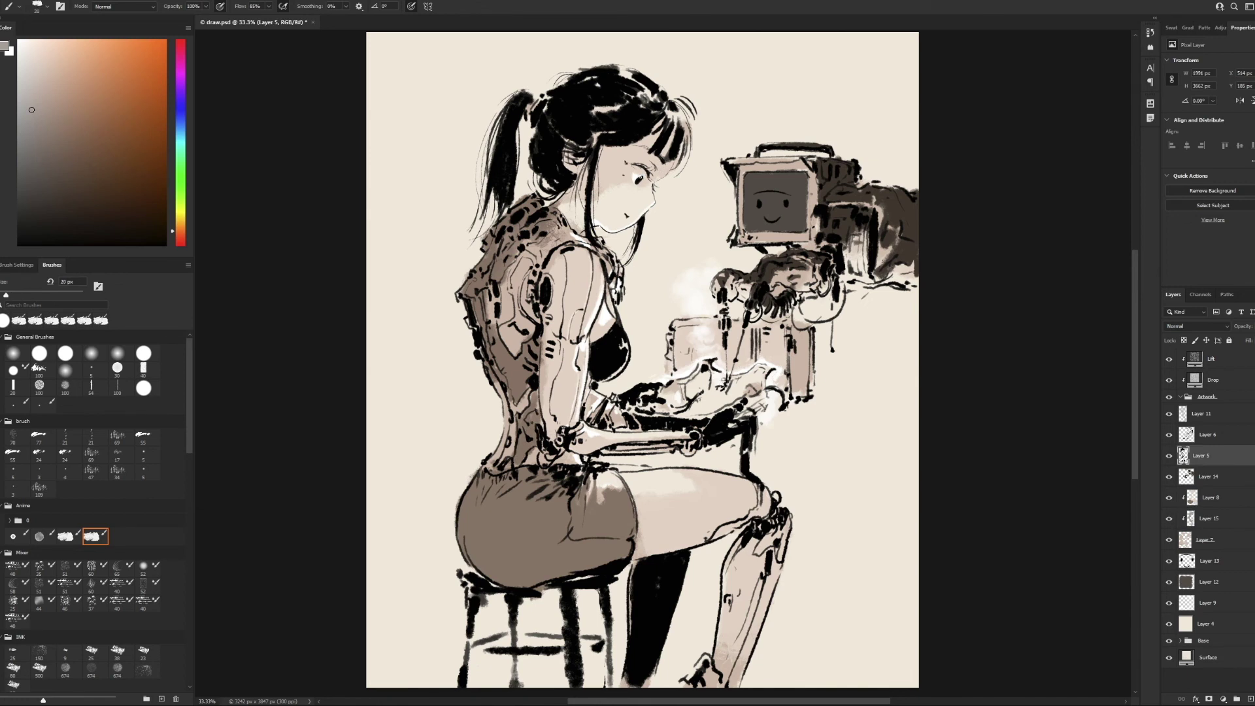
left_click(648, 181)
- Lower the Colorize saturation to mute the orange tint on the outfit
key("bracketright")
key("bracketleft")
key("bracketleft")
key("bracketleft")
key("bracketleft")
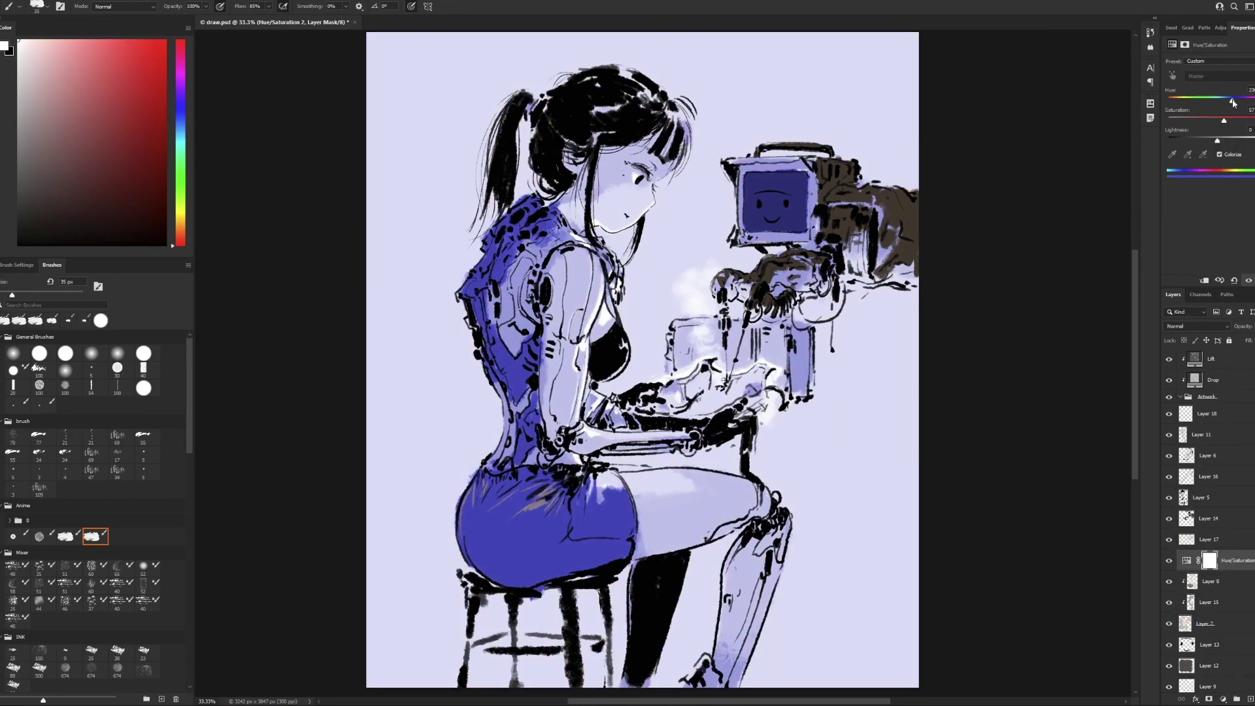
mouse_move(1226, 121)
left_mouse_down()
mouse_move(1202, 123)
mouse_move(1233, 100)
mouse_move(1177, 100)
left_mouse_up()
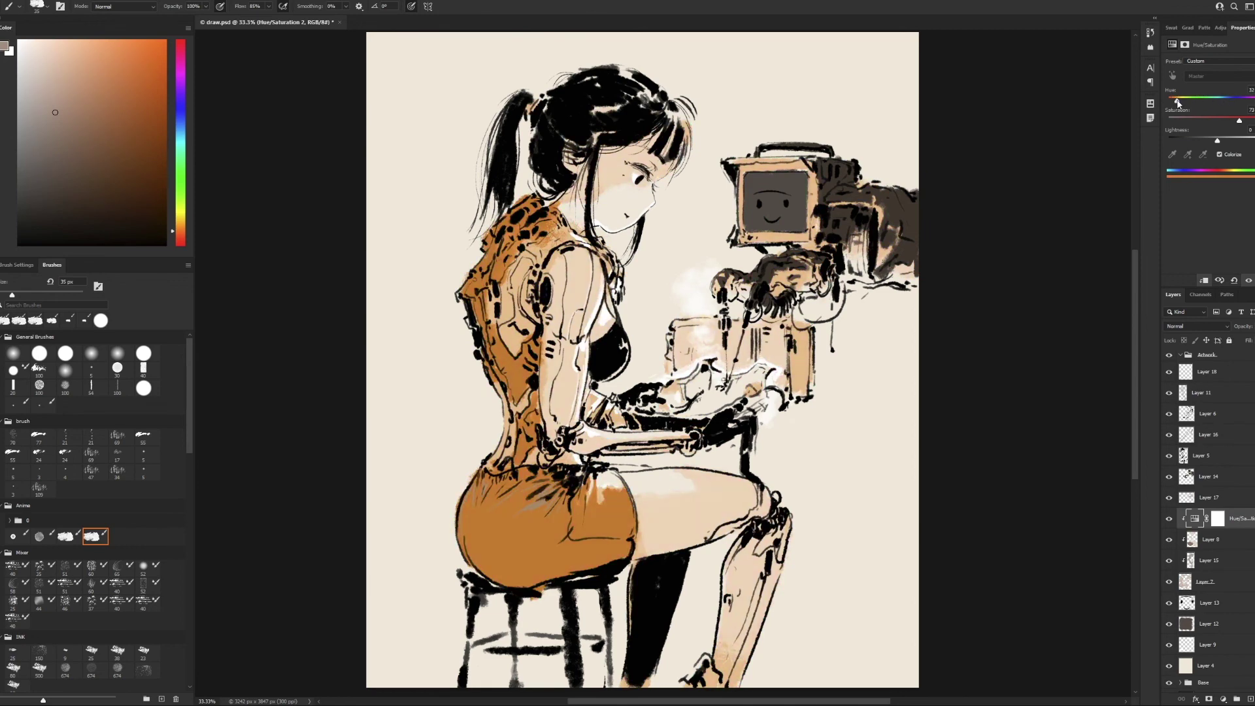
- Recolour the monitor screen layer orange and save the drawing
left_click(1209, 607)
key("i")
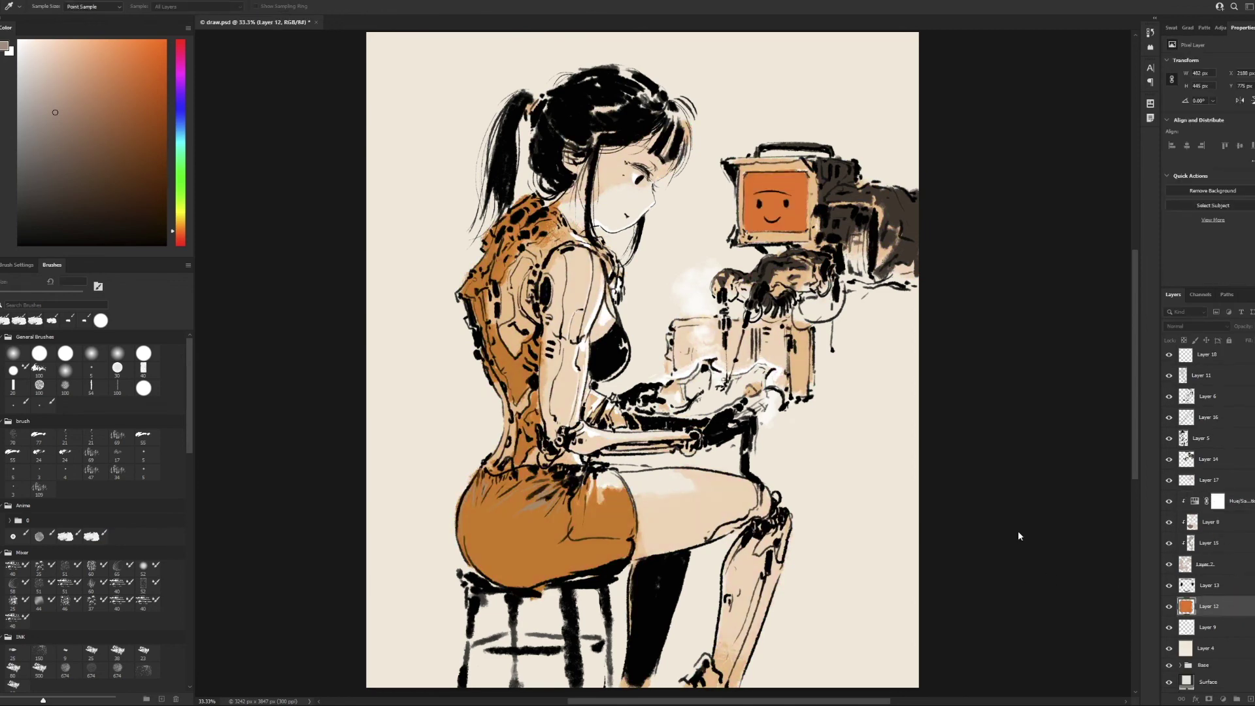
key("ctrl+z")
key("b")
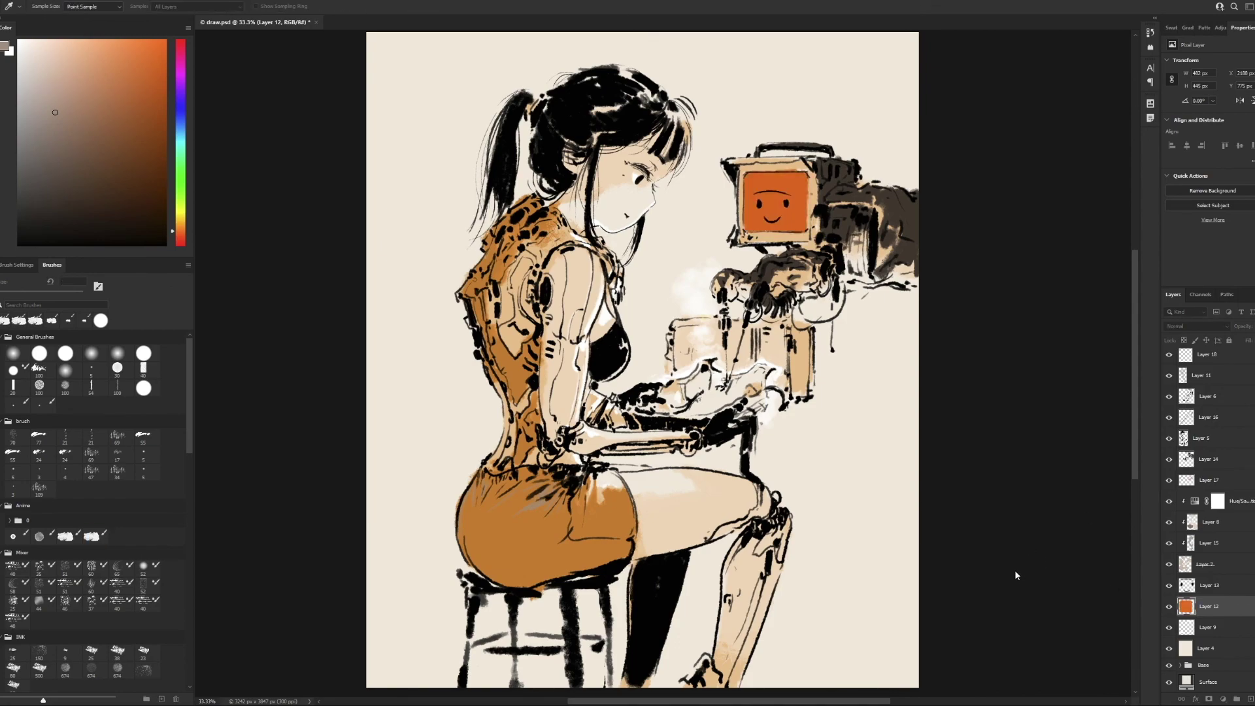
key("ctrl+s")
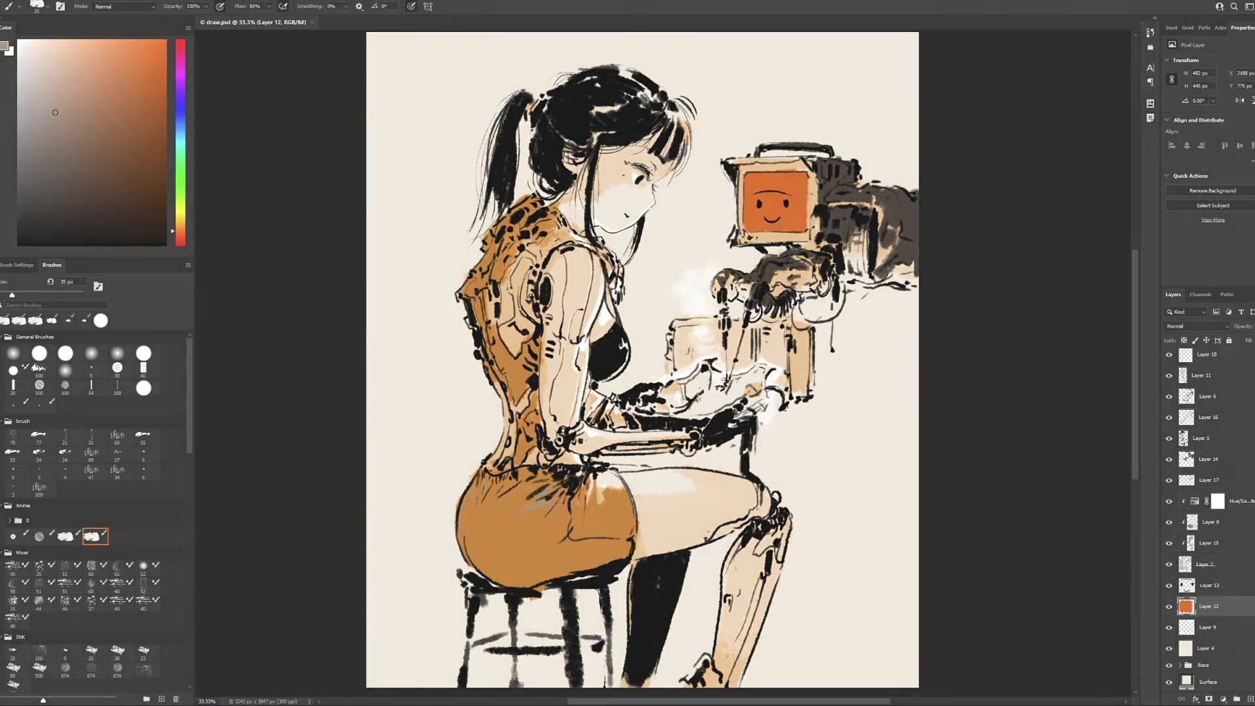